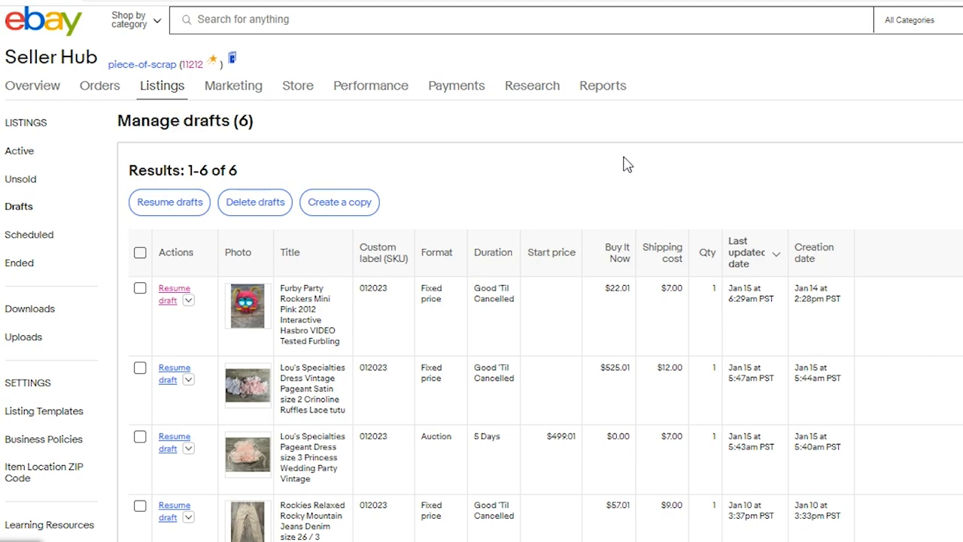
Step: Open the drafts overview and review the saved draft listings with their formats, durations, prices and dates
scroll(625, 167, "down", 2)
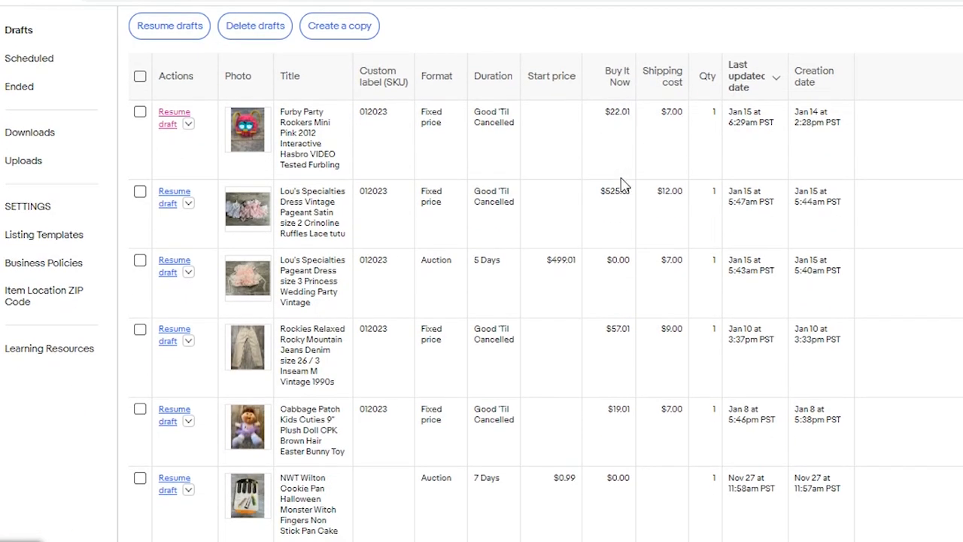
scroll(623, 187, "up", 3)
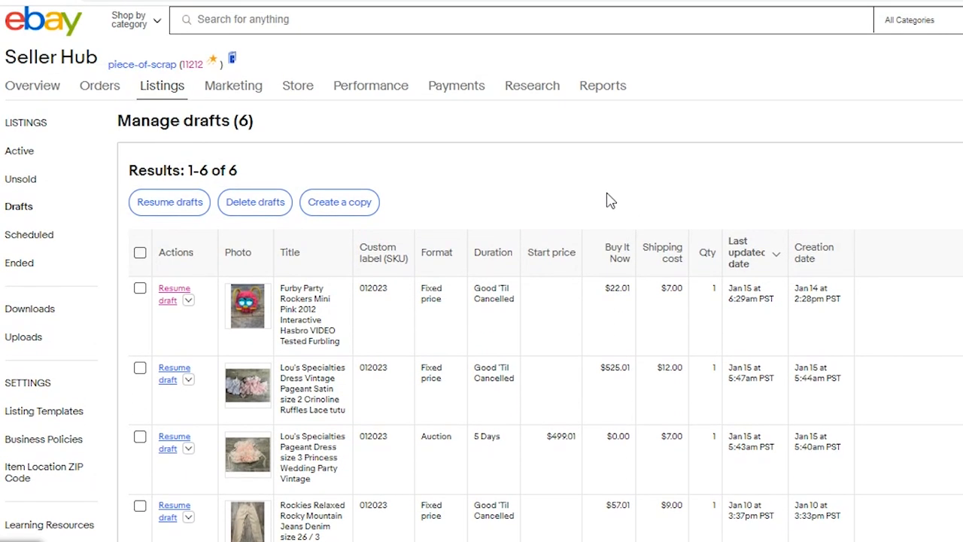
scroll(606, 200, "down", 3)
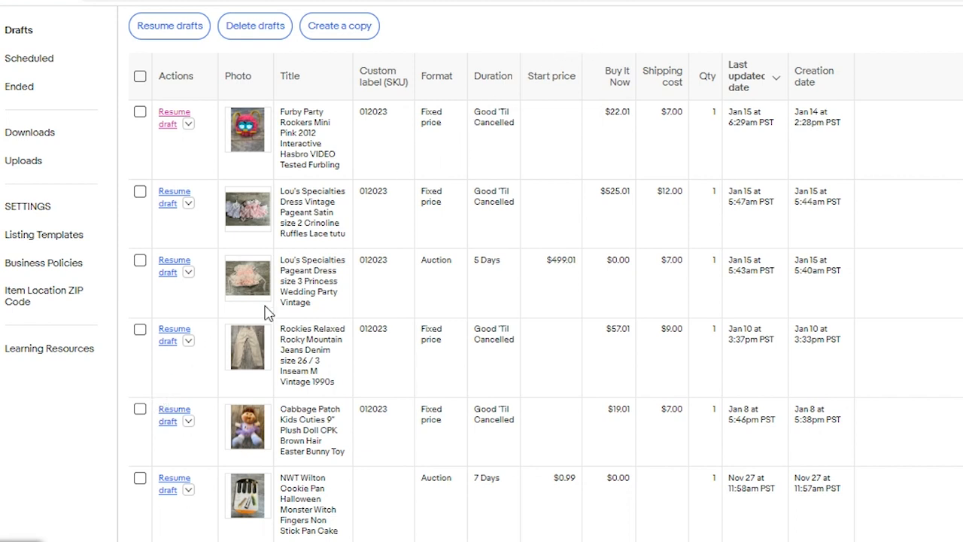
scroll(485, 143, "up", 1)
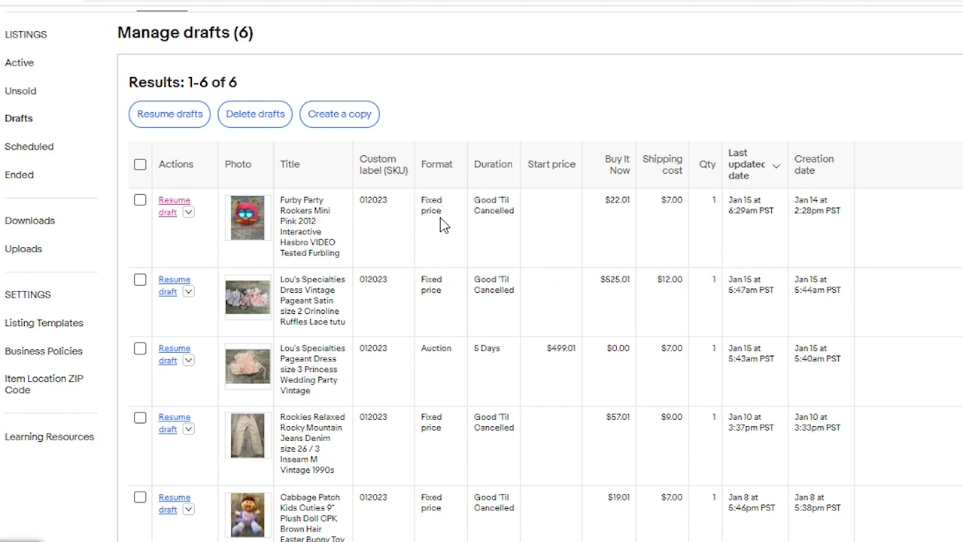
scroll(442, 224, "down", 1)
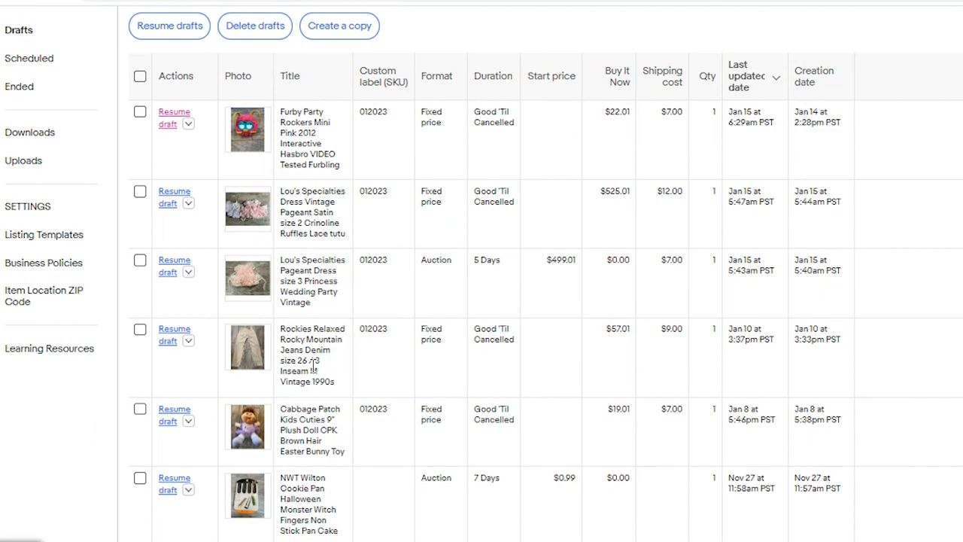
scroll(332, 341, "up", 1)
scroll(336, 343, "up", 2)
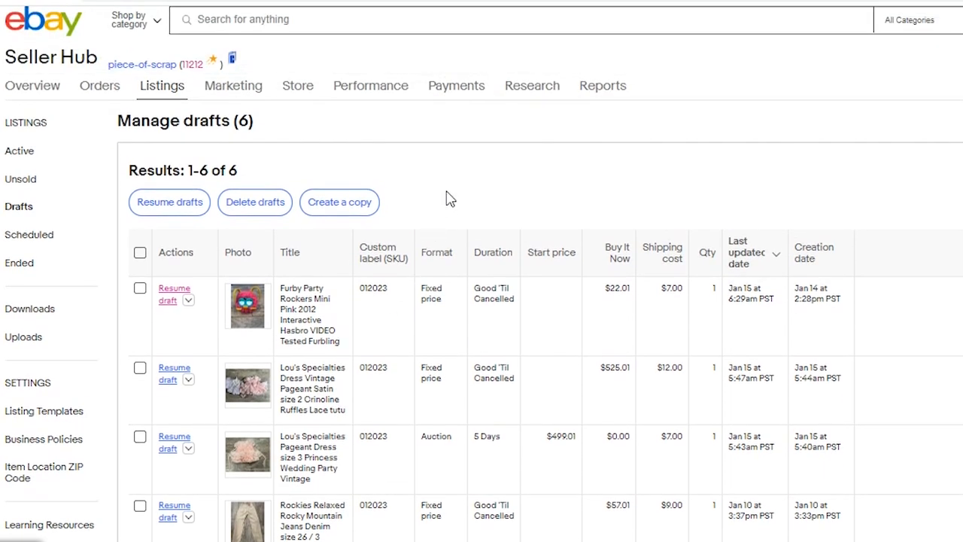
mouse_move(168, 88)
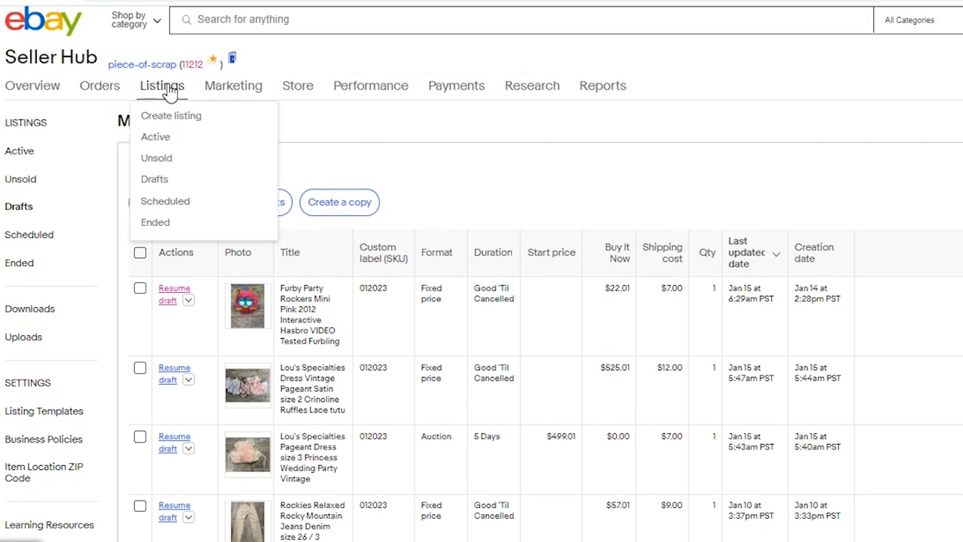
left_click(160, 181)
scroll(425, 273, "down", 3)
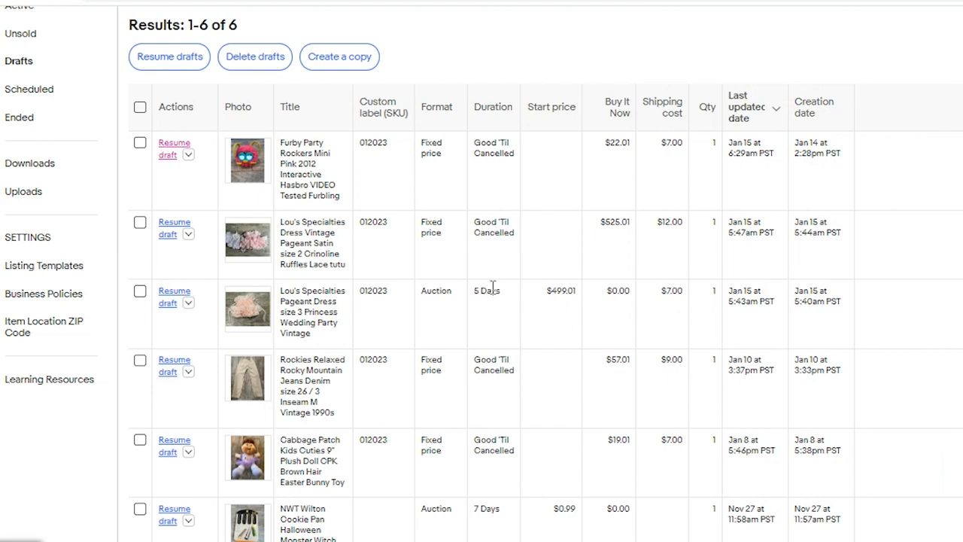
scroll(489, 289, "down", 2)
scroll(496, 293, "up", 2)
scroll(72, 132, "up", 2)
Step: Go to the scheduled listings and open the Levi Strauss 569 jeans listing for editing
mouse_move(164, 36)
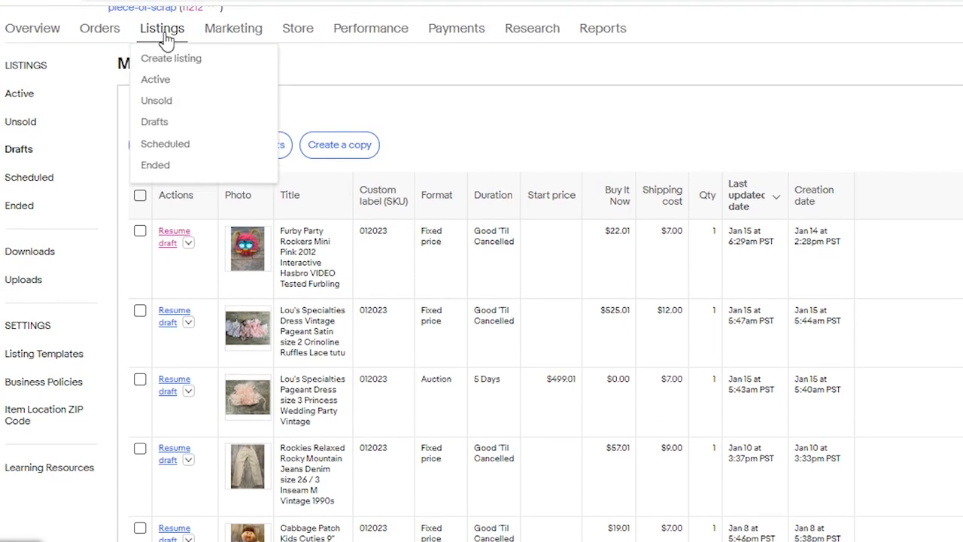
left_click(167, 144)
scroll(559, 351, "down", 2)
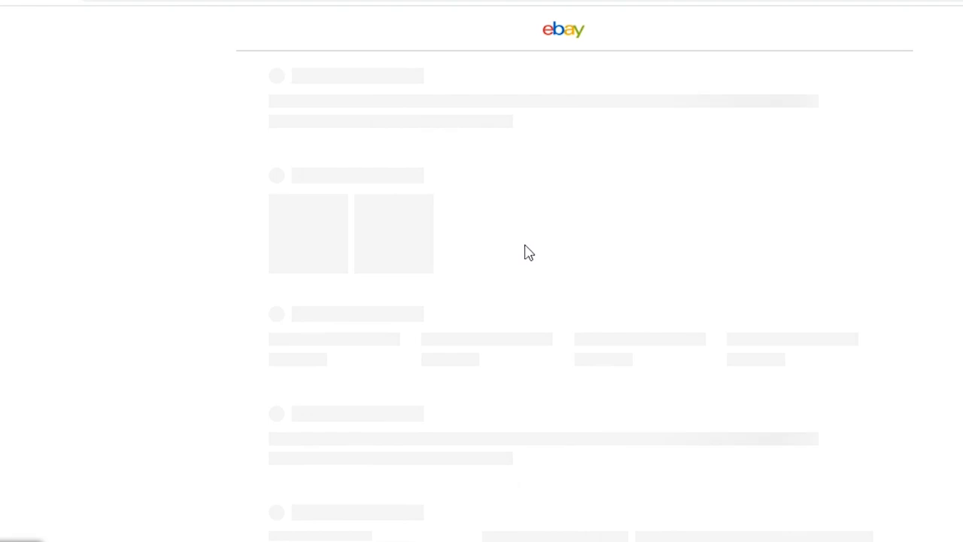
Step: Review the jeans listing's photos, title, item specifics, condition, description, schedule and shipping settings through to the fees
scroll(301, 308, "down", 7)
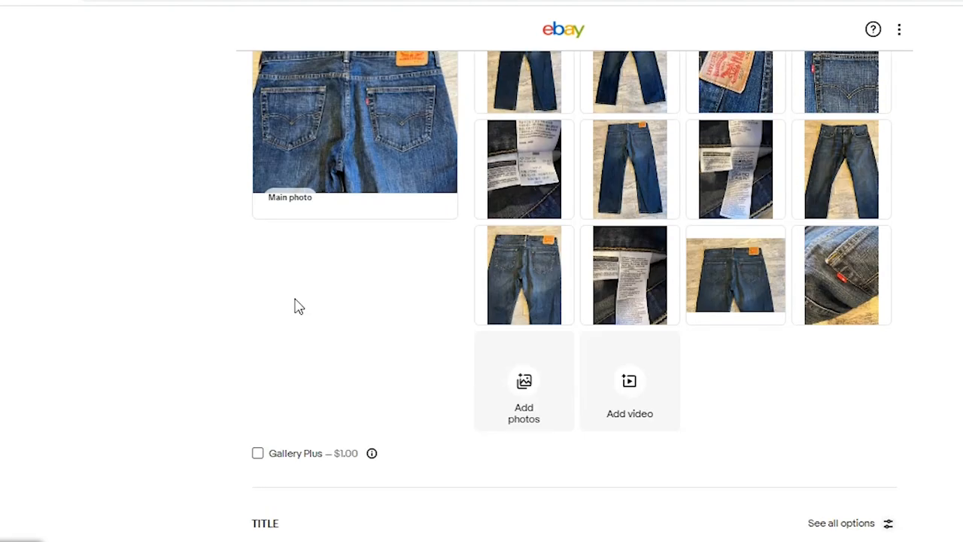
scroll(315, 312, "down", 10)
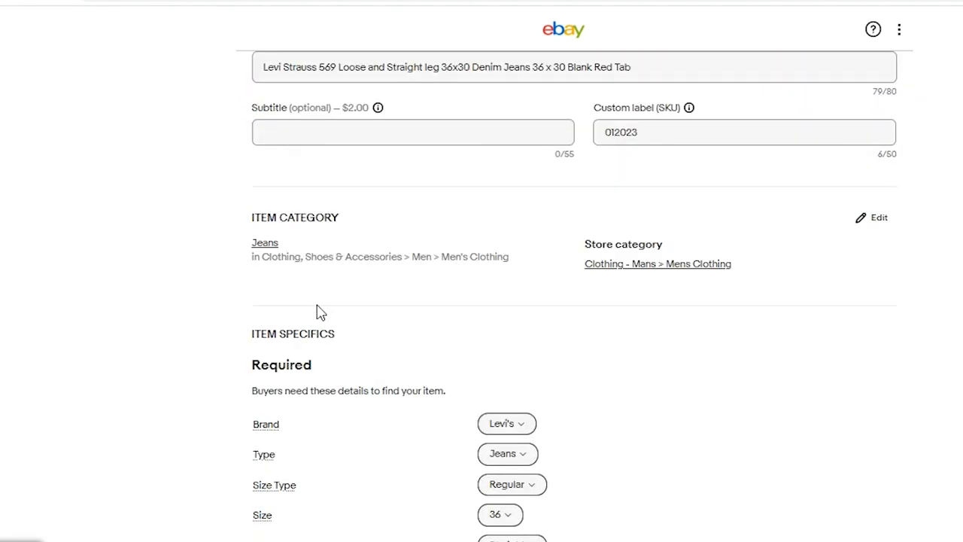
scroll(505, 258, "down", 8)
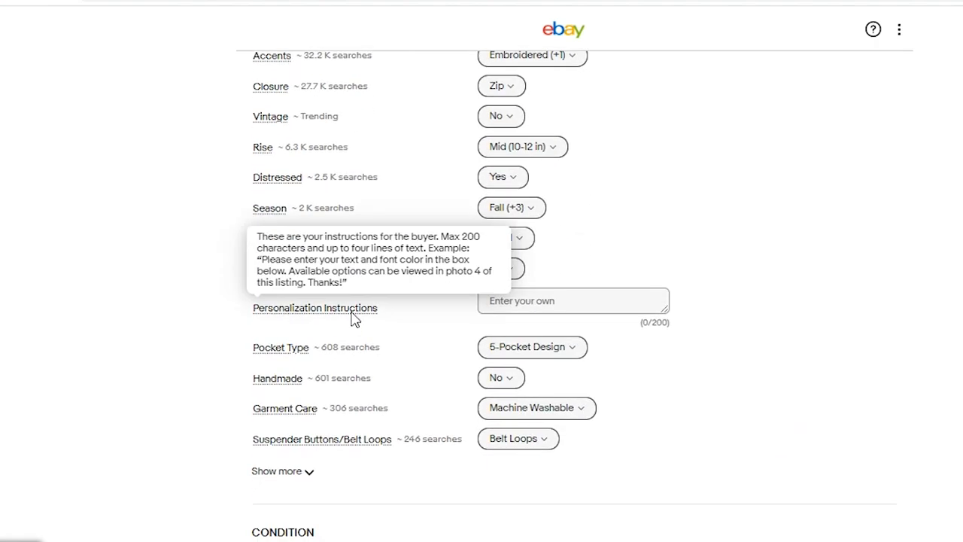
scroll(541, 289, "down", 6)
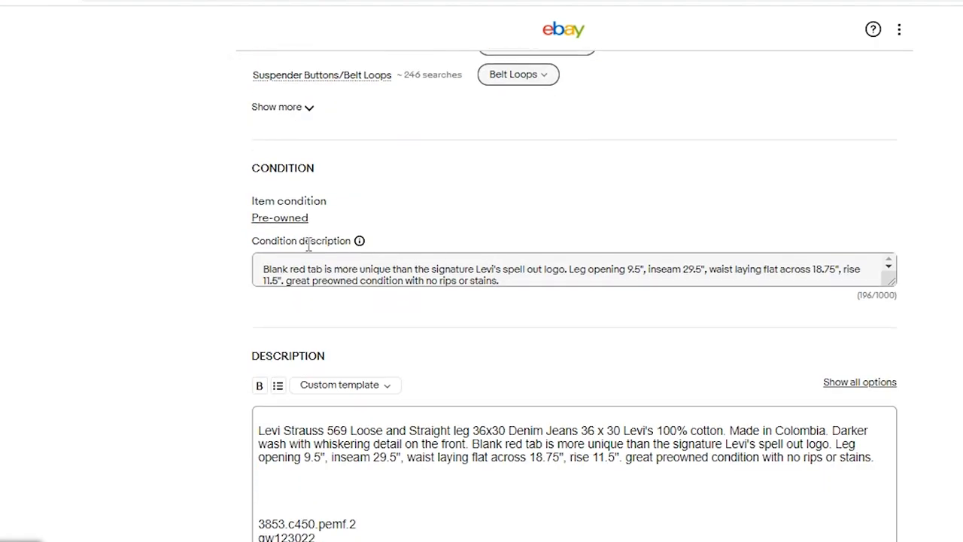
scroll(233, 253, "down", 2)
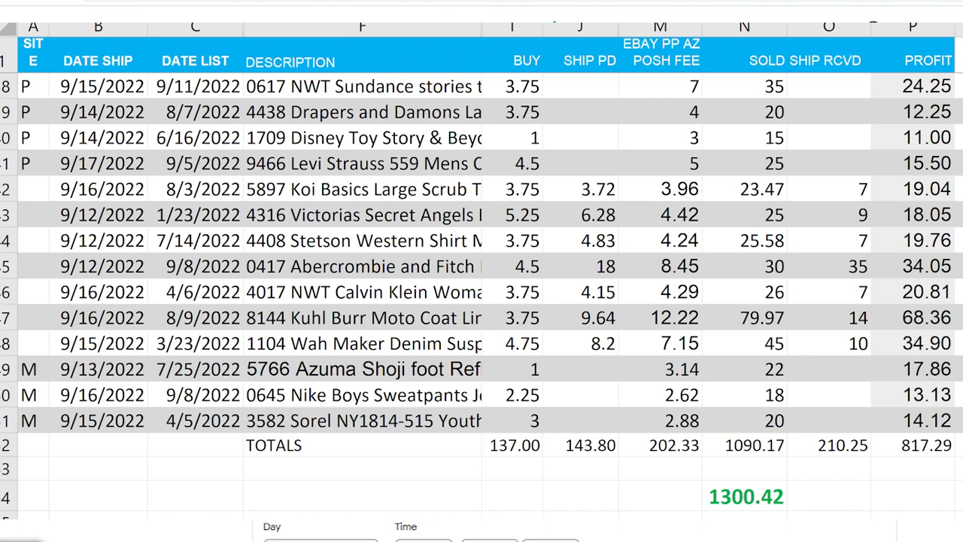
scroll(482, 530, "down", 5)
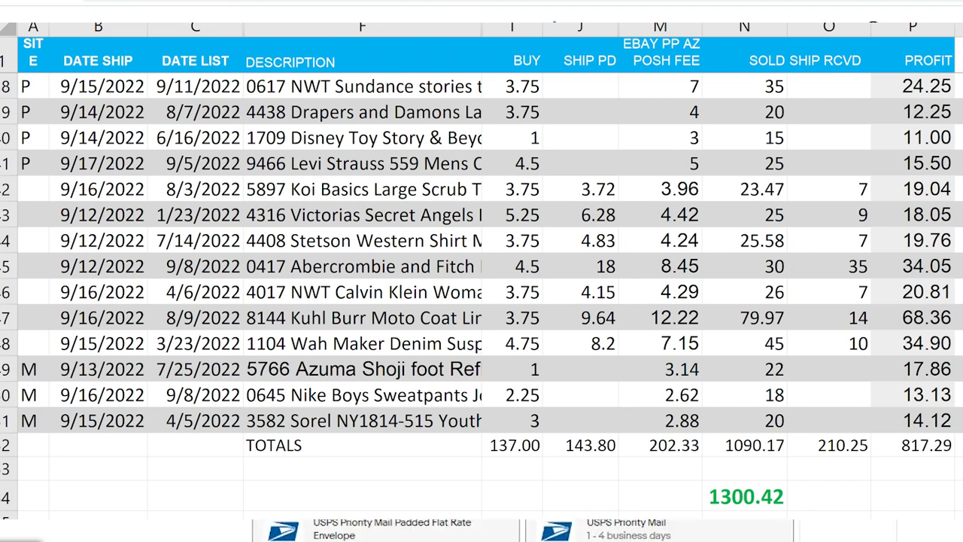
scroll(481, 529, "down", 5)
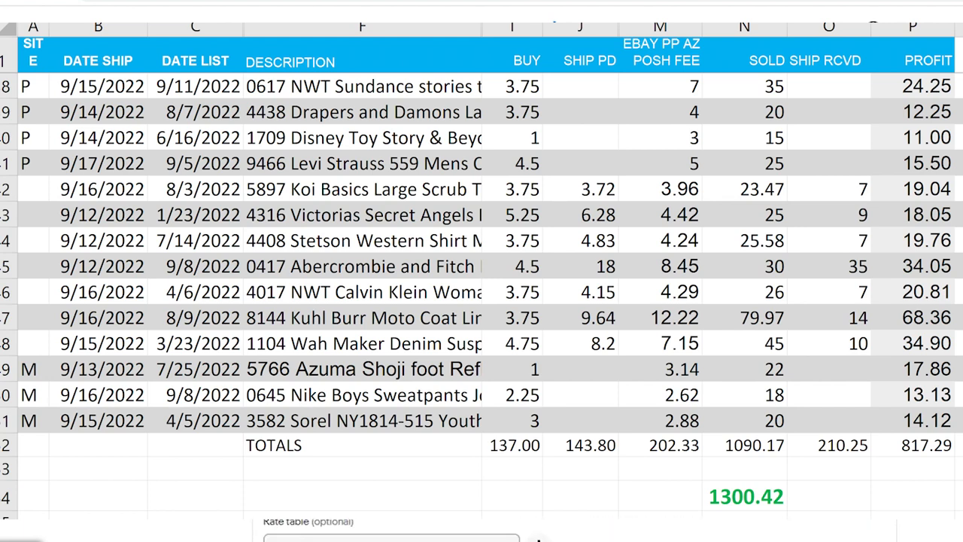
scroll(481, 530, "down", 2)
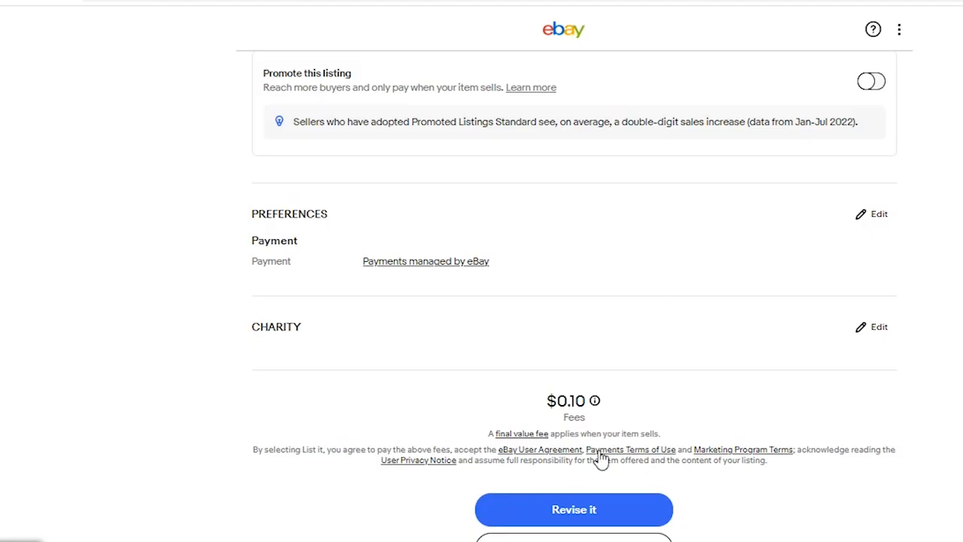
Step: Turn off scheduling for the jeans listing so it goes live immediately, and submit the revision
scroll(471, 386, "up", 10)
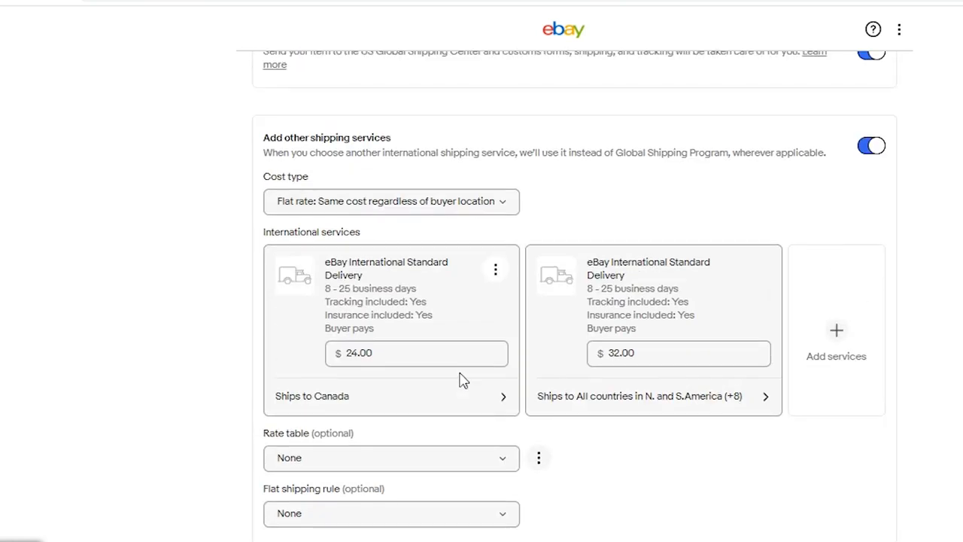
scroll(462, 380, "up", 4)
scroll(445, 355, "up", 10)
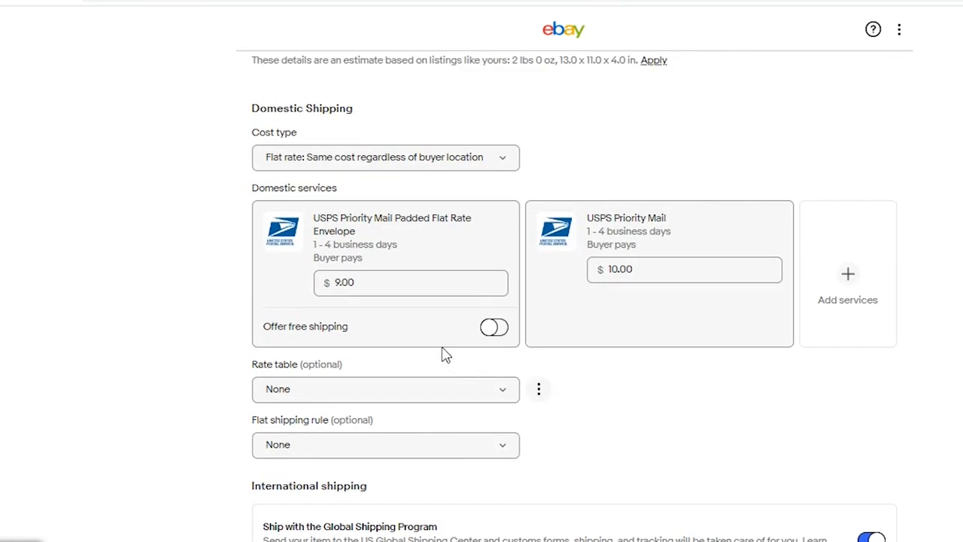
scroll(444, 355, "up", 1)
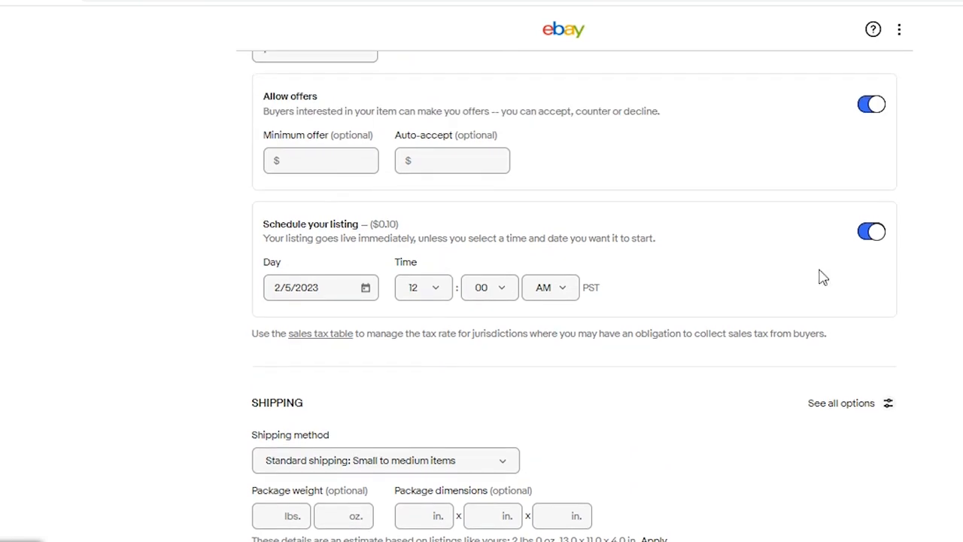
scroll(871, 234, "up", 1)
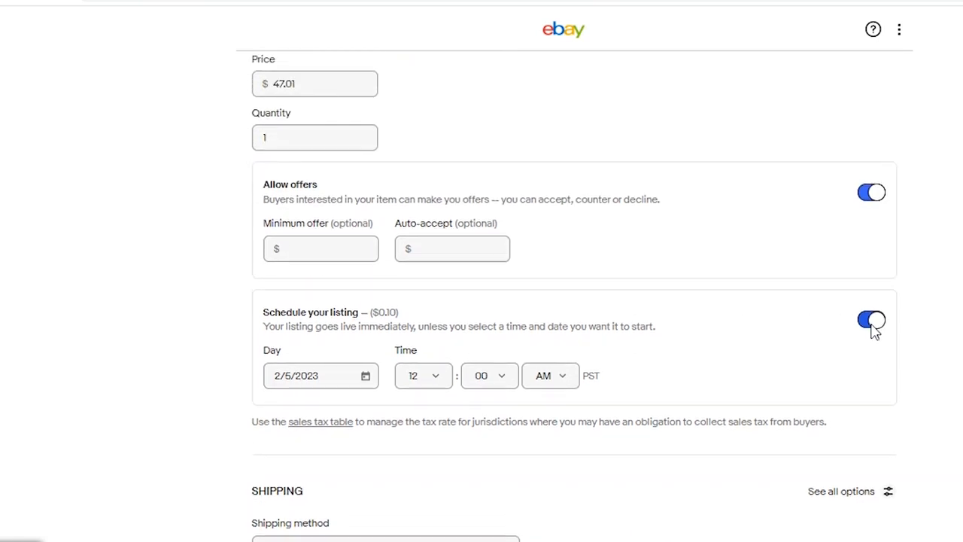
left_click(872, 323)
scroll(947, 308, "down", 15)
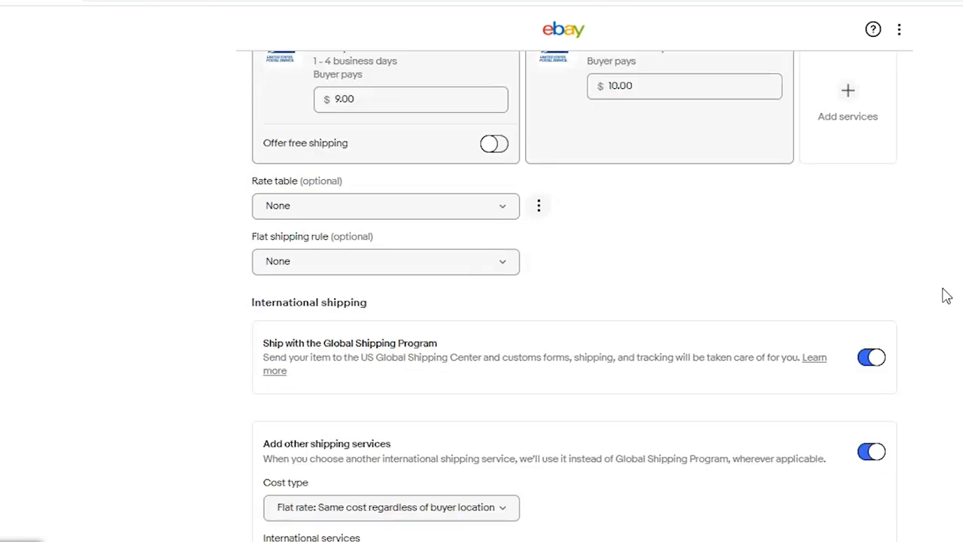
scroll(726, 238, "down", 12)
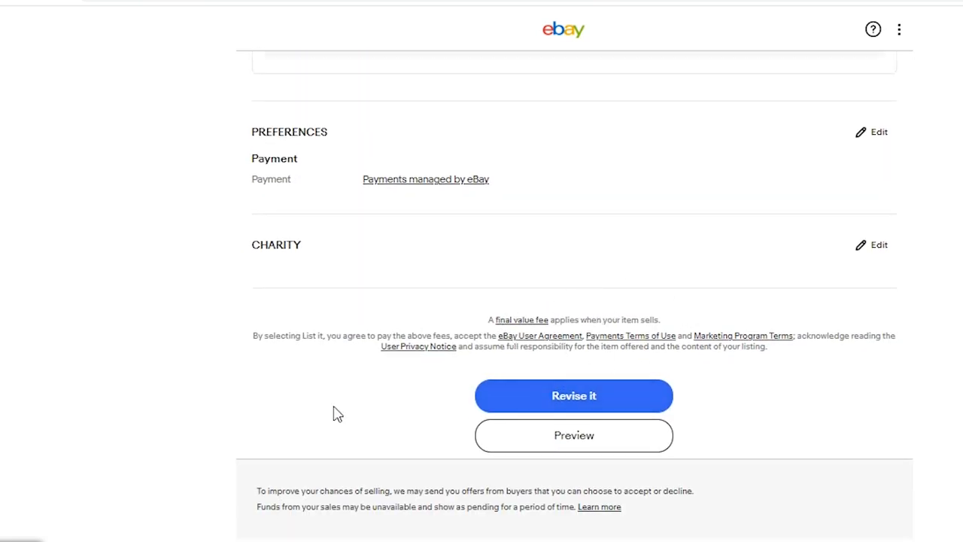
left_click(564, 396)
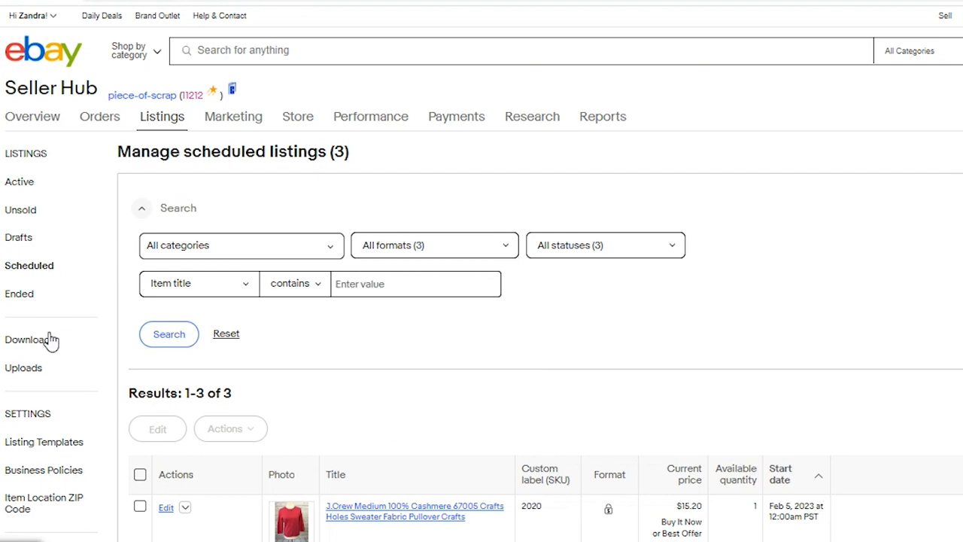
Step: Return to the drafts and resume the NWT Wilton Cookie Pan Halloween draft
left_click(20, 240)
scroll(354, 337, "down", 4)
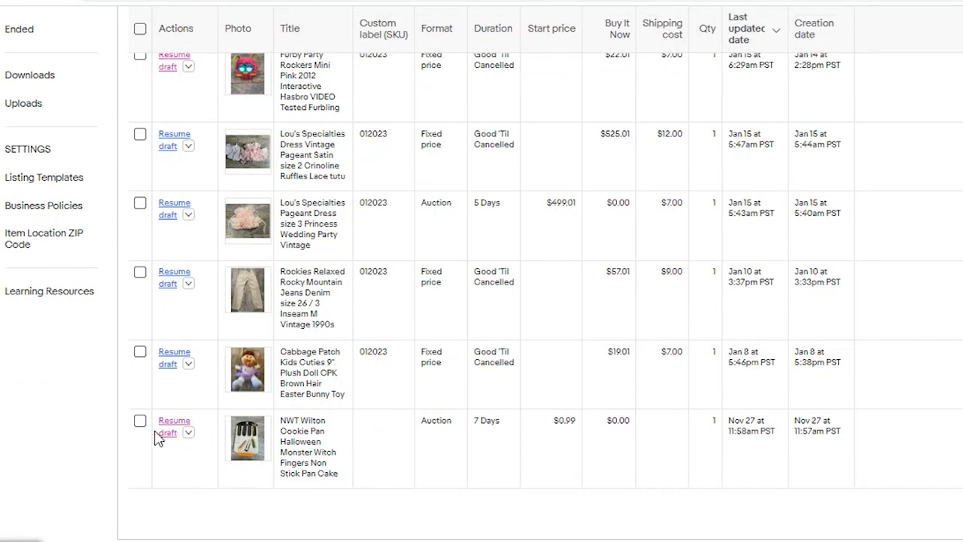
left_click(169, 433)
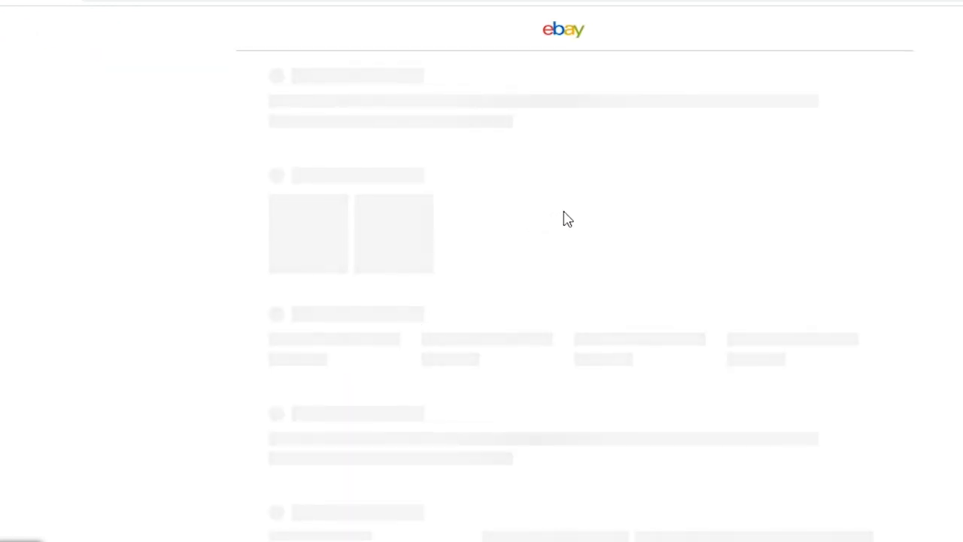
Step: Turn on scheduling for the Wilton cookie pan listing and set its start day to 2/6/2023
scroll(549, 279, "down", 5)
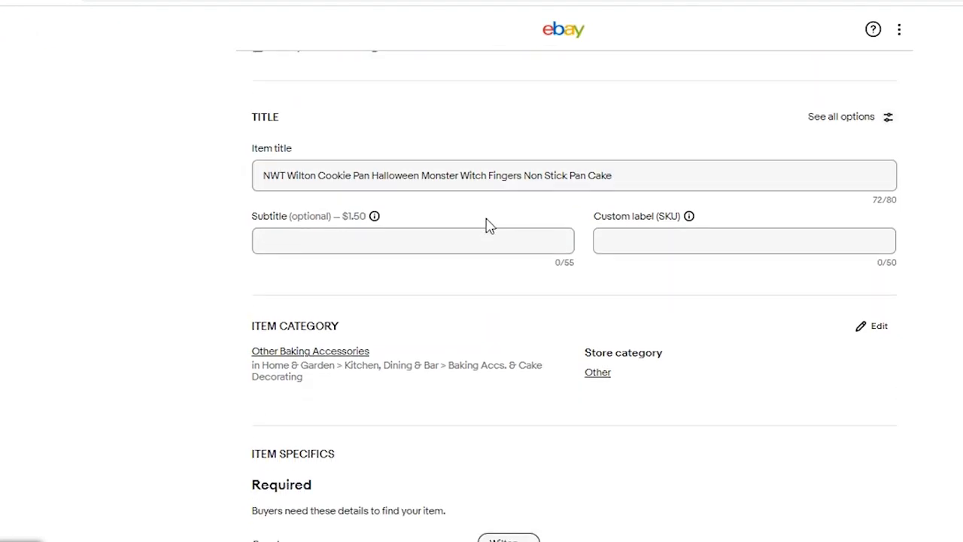
scroll(354, 133, "down", 8)
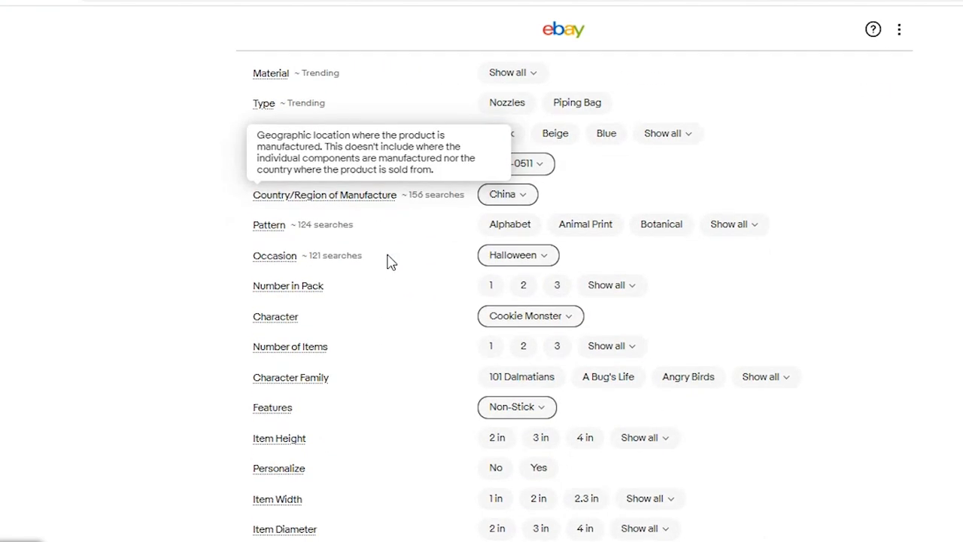
scroll(387, 263, "down", 9)
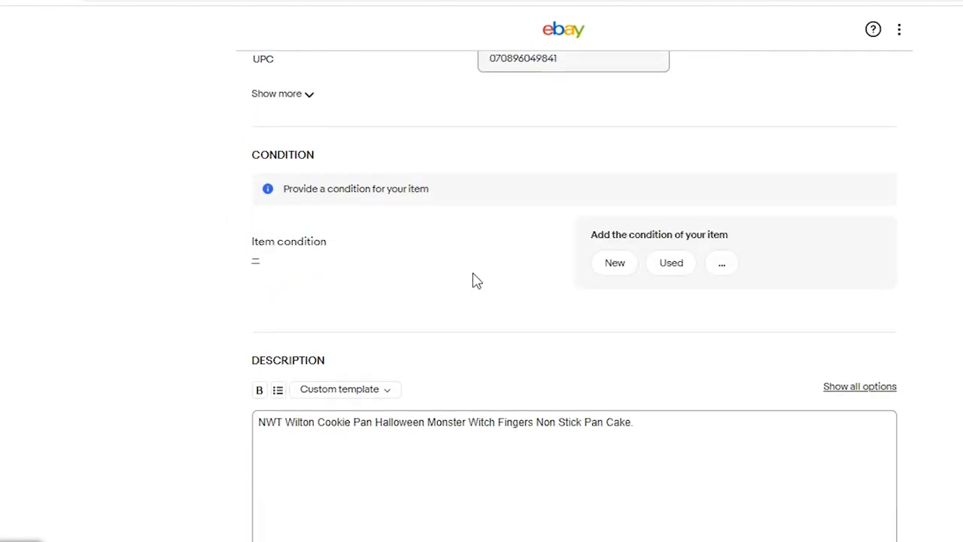
scroll(474, 279, "down", 10)
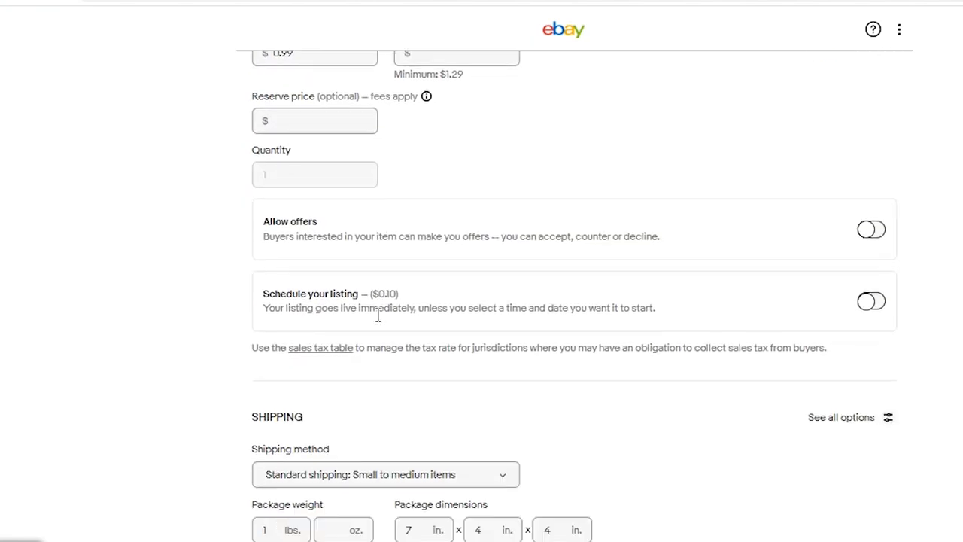
scroll(377, 316, "down", 1)
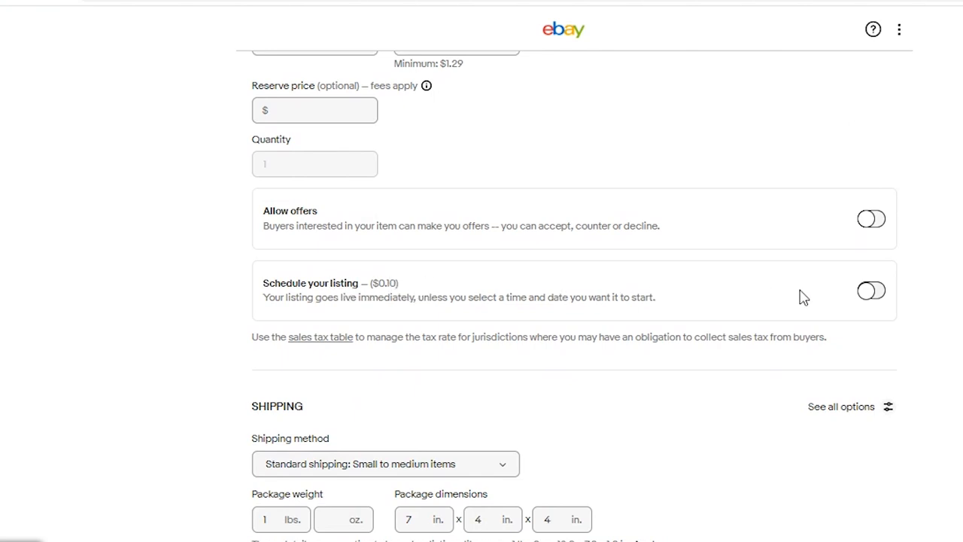
left_click(869, 295)
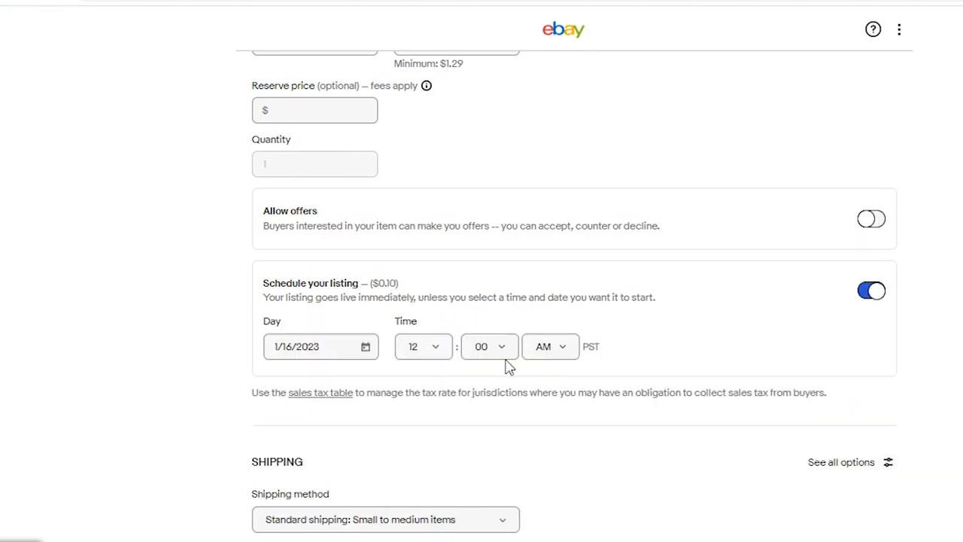
left_click(366, 349)
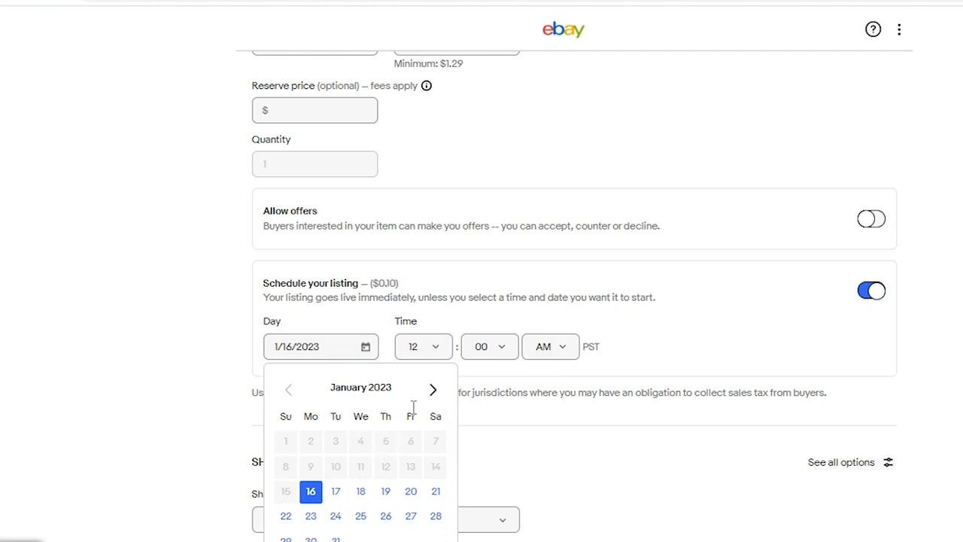
left_click(434, 391)
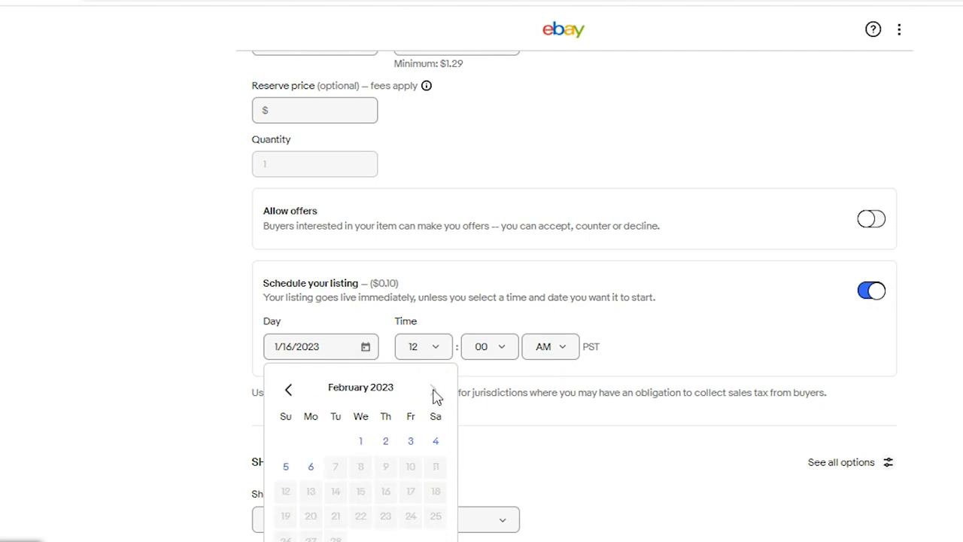
left_click(310, 470)
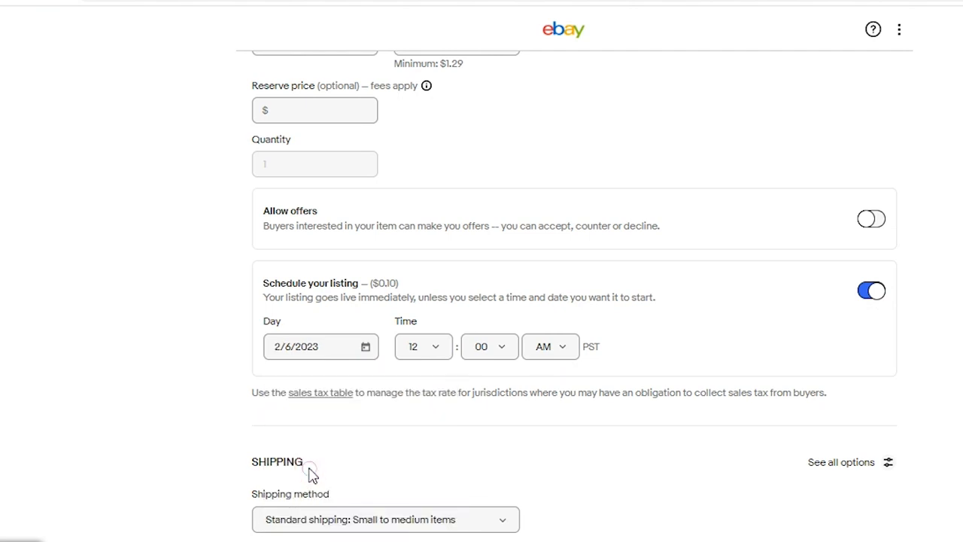
Step: Check the breakdown of the listing fees at the end of the cookie pan form
scroll(665, 342, "down", 6)
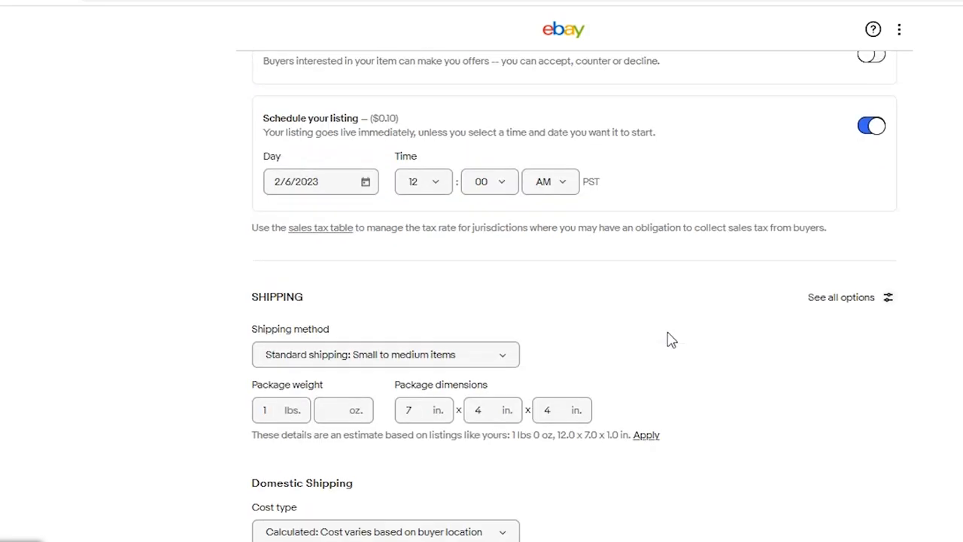
scroll(649, 344, "down", 10)
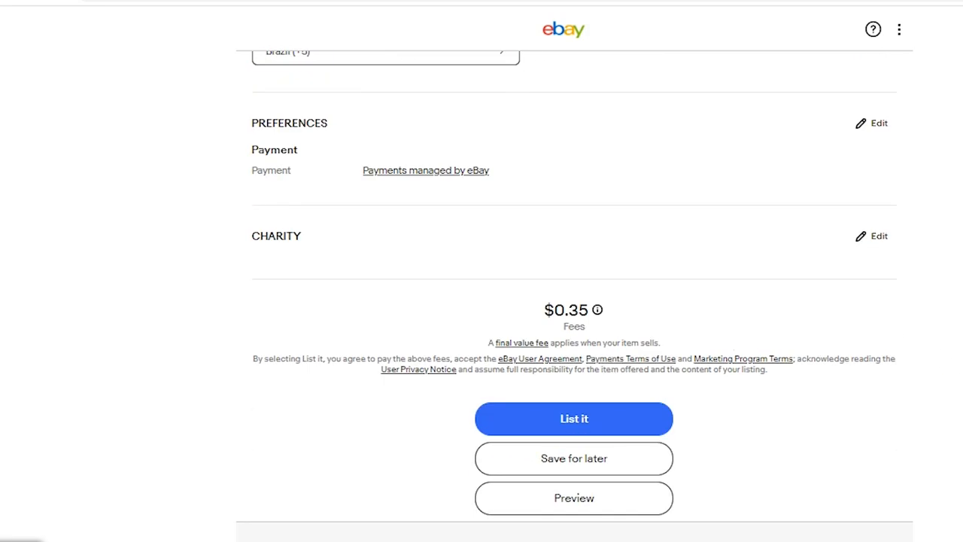
left_click(598, 314)
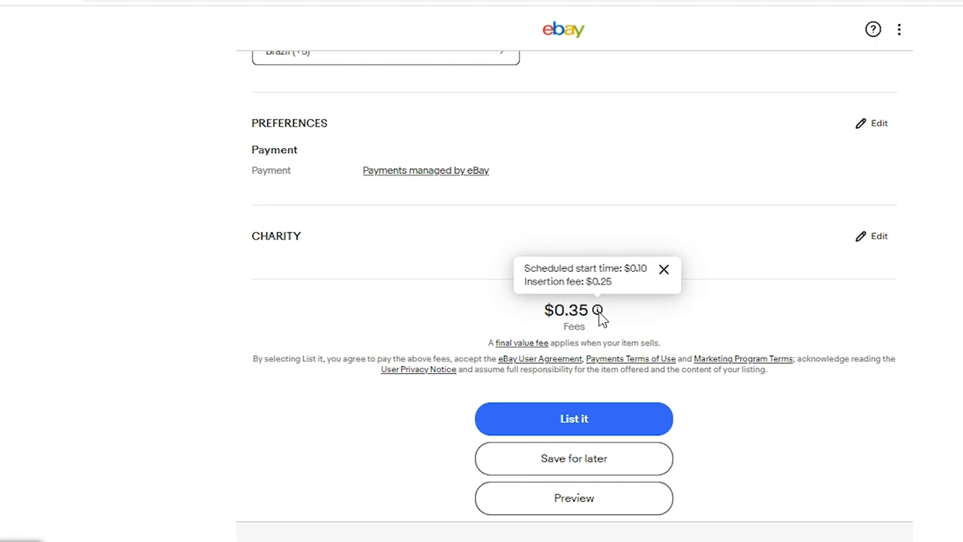
left_click(598, 310)
Step: Change the cookie pan listing's pricing format to Buy It Now
scroll(602, 316, "up", 8)
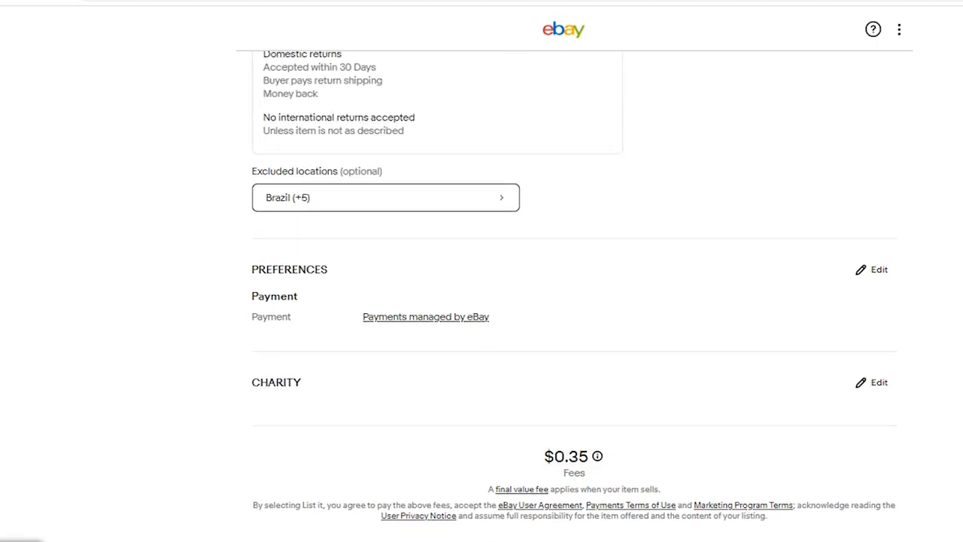
scroll(571, 301, "up", 20)
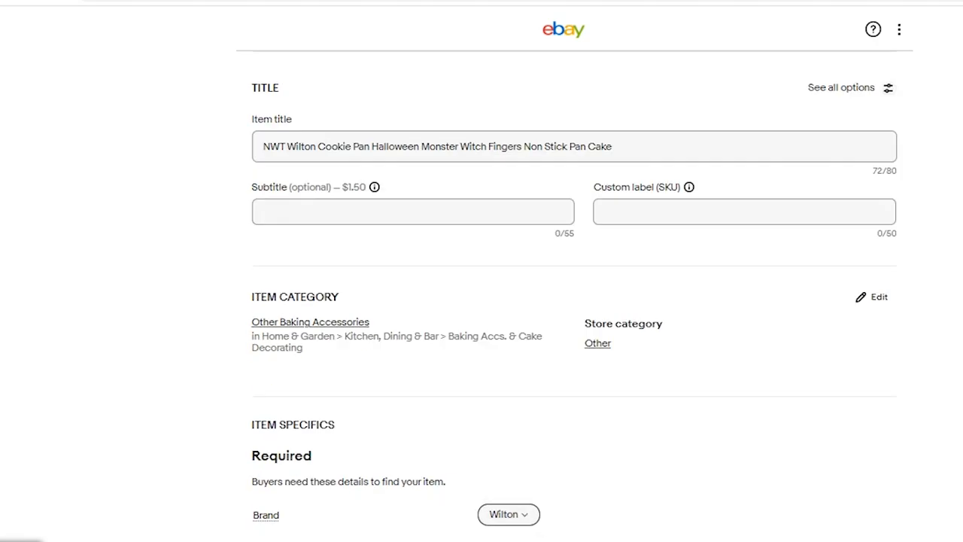
scroll(845, 329, "down", 3)
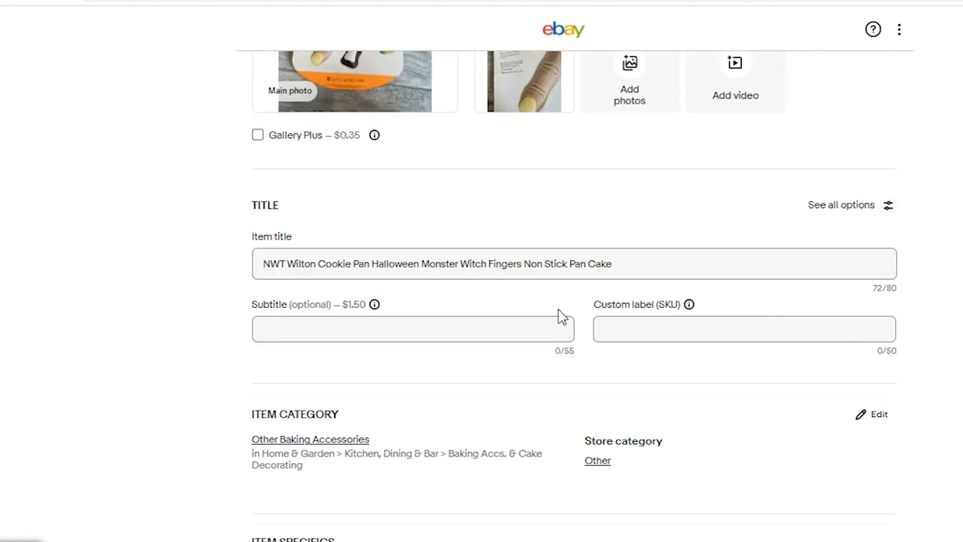
scroll(554, 322, "up", 3)
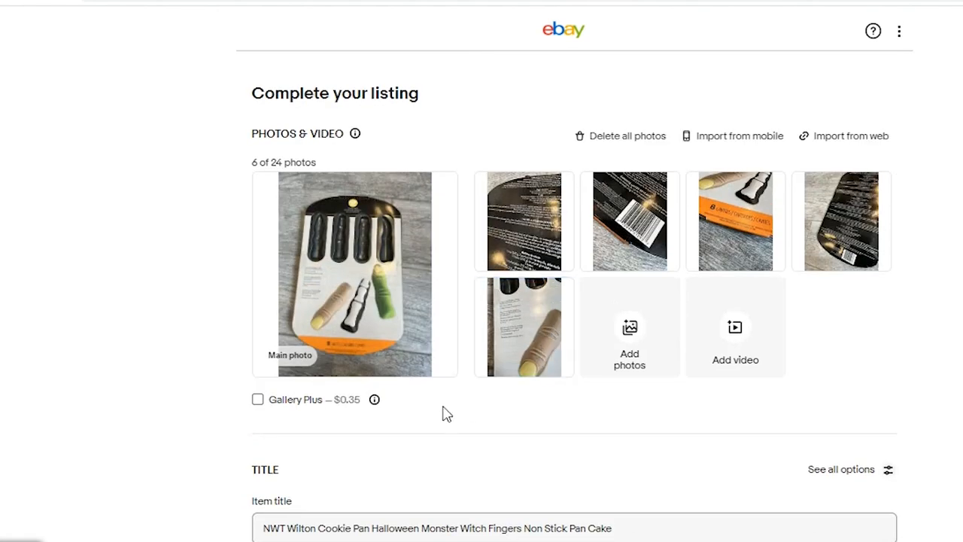
scroll(432, 401, "down", 13)
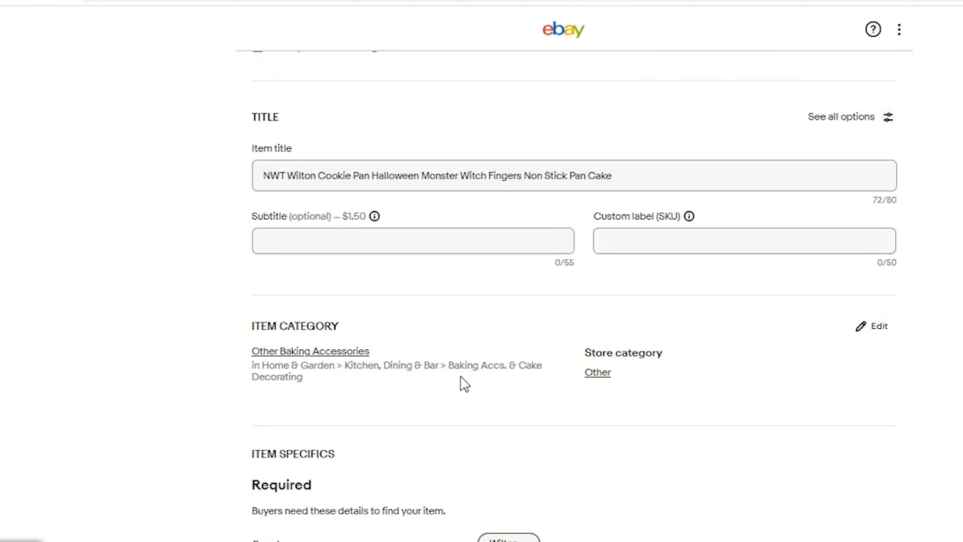
scroll(718, 325, "down", 11)
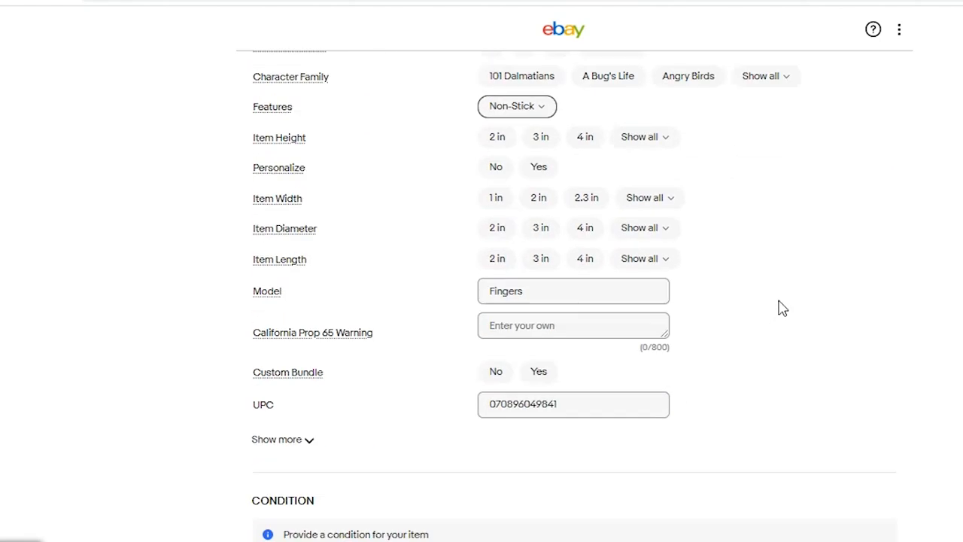
scroll(552, 338, "down", 4)
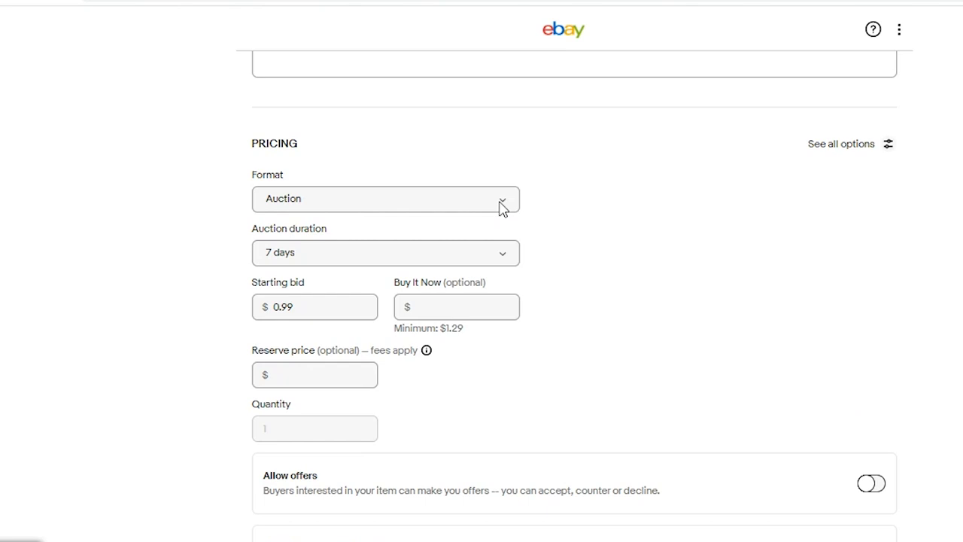
left_click(501, 201)
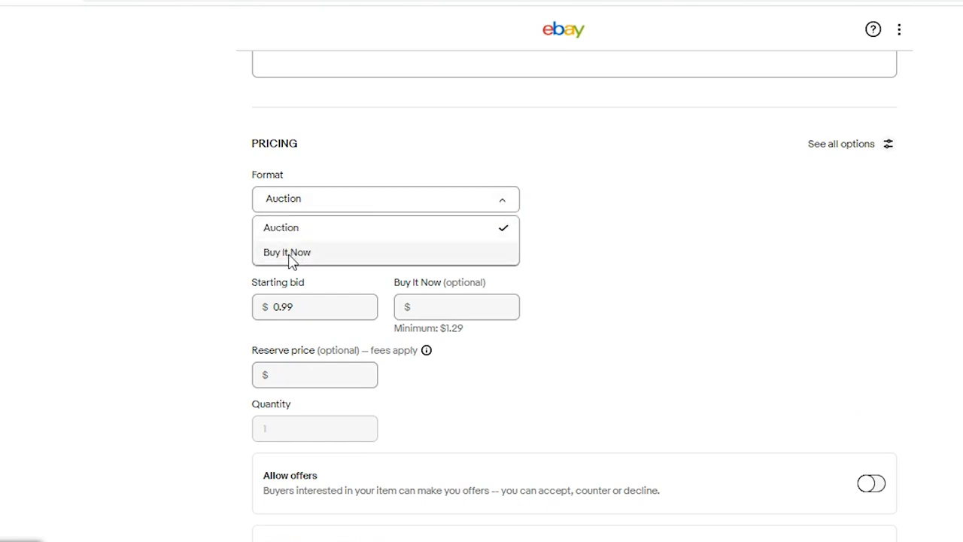
left_click(290, 256)
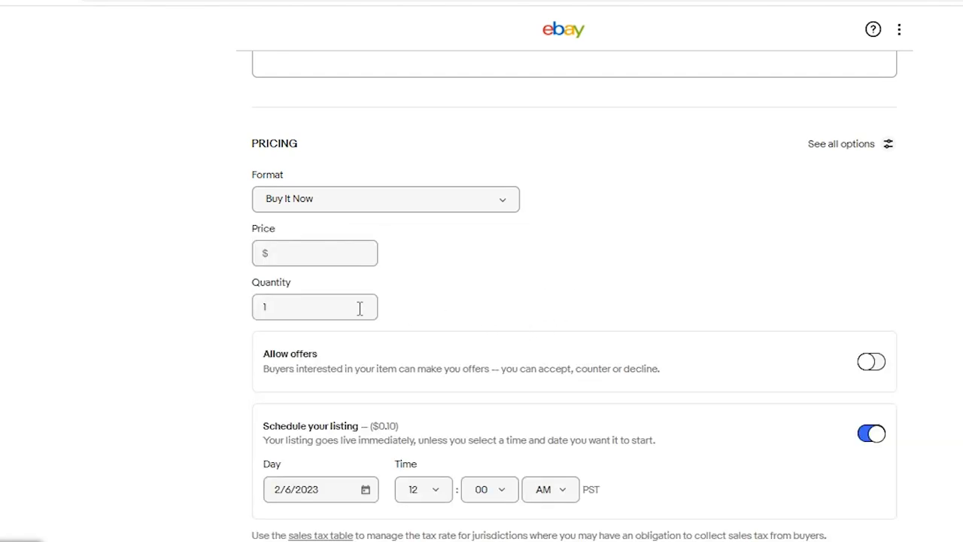
Step: Set the cookie pan's Buy It Now price to $29.01
scroll(498, 265, "down", 12)
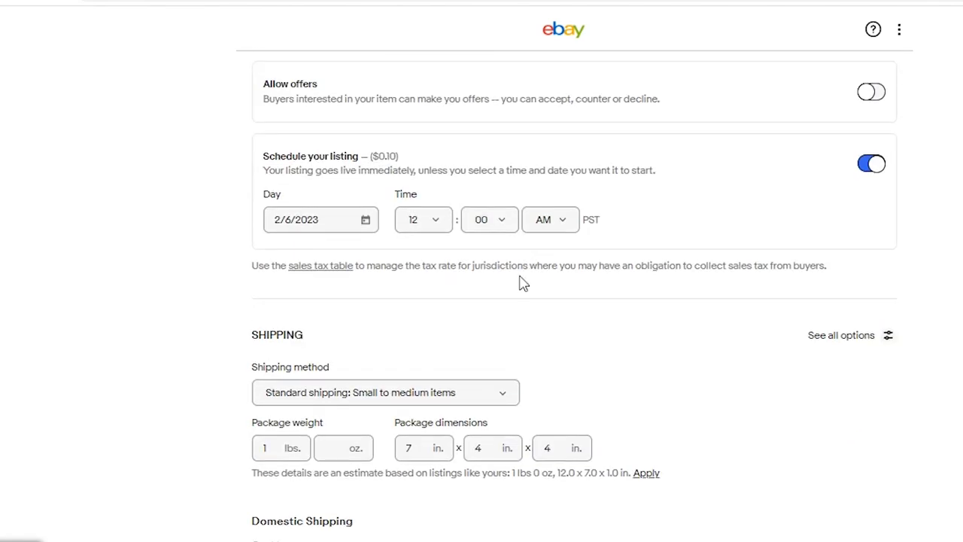
scroll(498, 319, "up", 15)
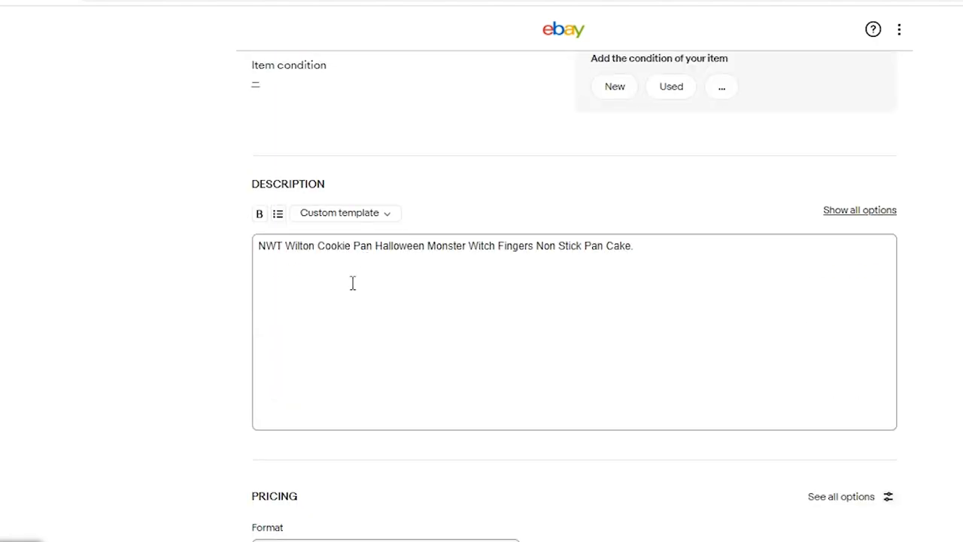
scroll(353, 281, "down", 2)
left_click(304, 429)
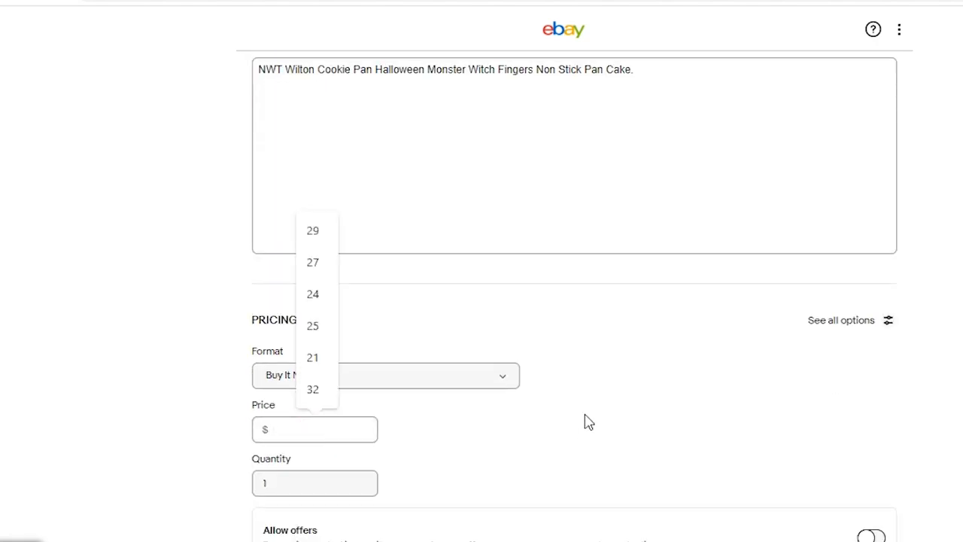
type("29.01")
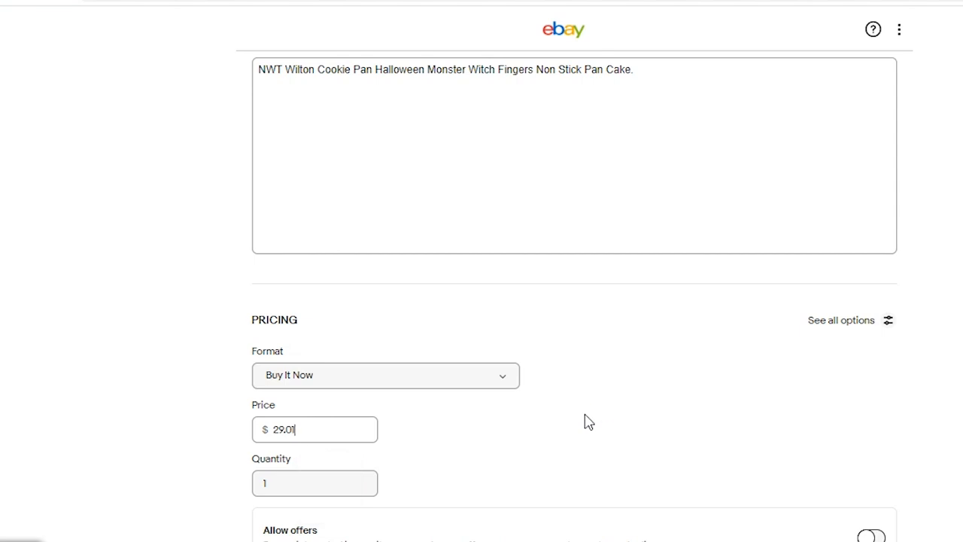
Step: Review the schedule, shipping settings and fees, and try to list the cookie pan
scroll(615, 364, "down", 7)
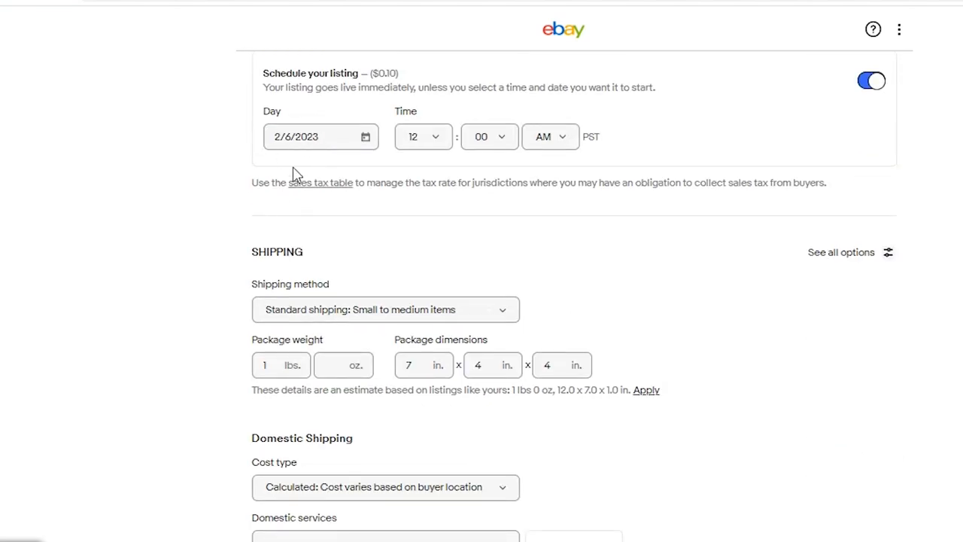
scroll(476, 200, "down", 7)
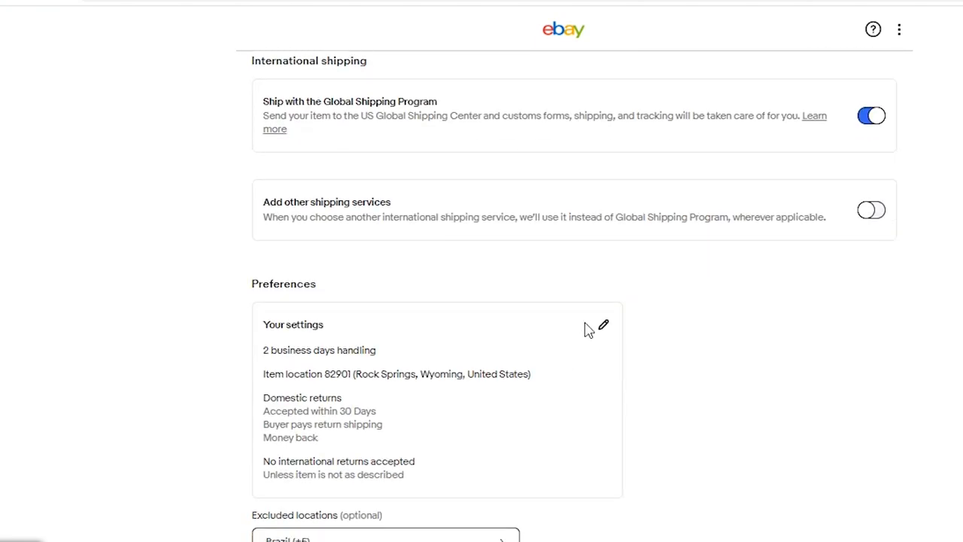
scroll(588, 329, "down", 7)
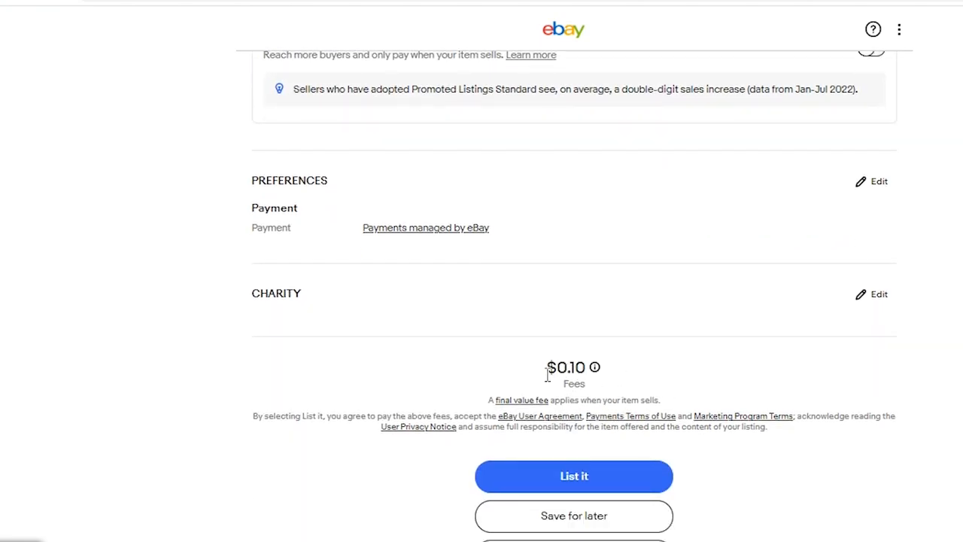
left_click(578, 485)
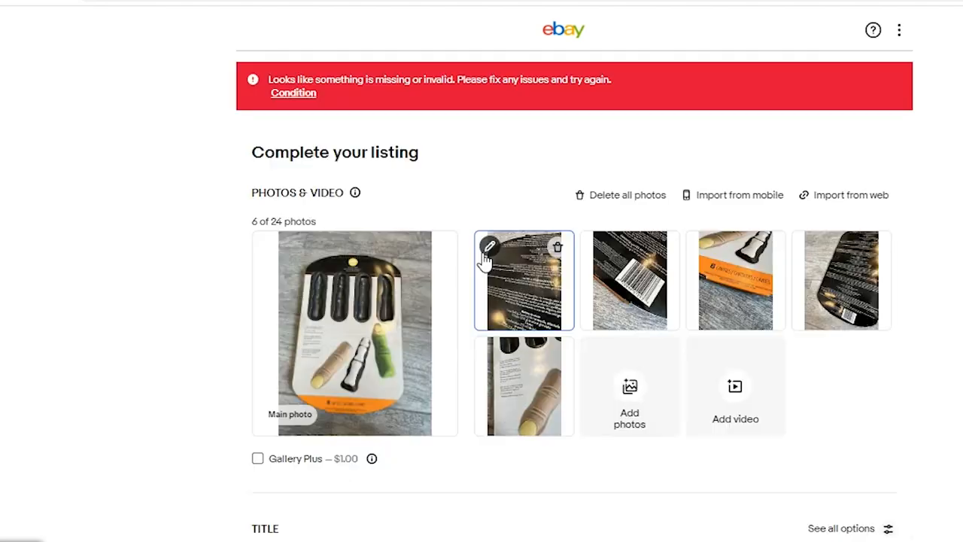
Step: Find the missing Condition section of the cookie pan listing and set the item condition to New
scroll(483, 161, "down", 3)
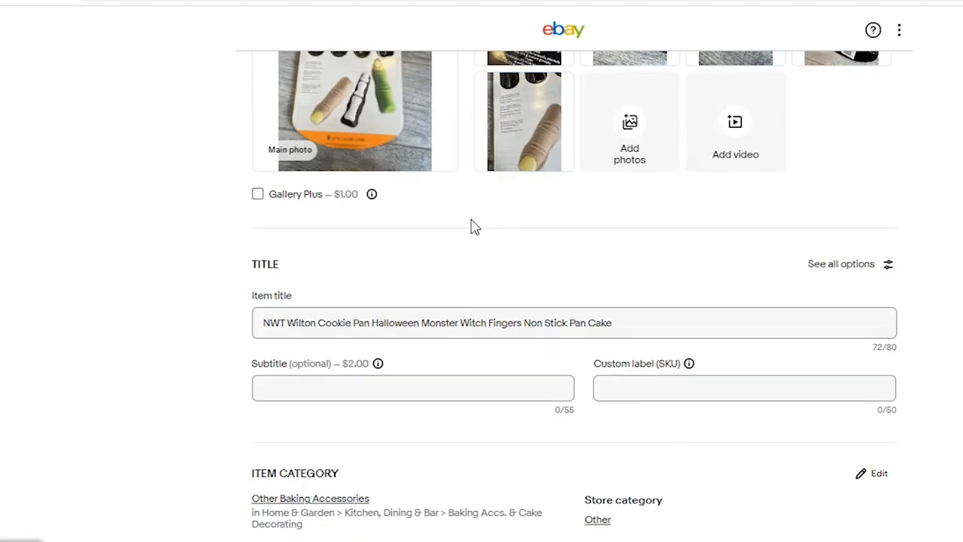
scroll(435, 150, "up", 3)
scroll(396, 236, "down", 10)
scroll(482, 300, "up", 3)
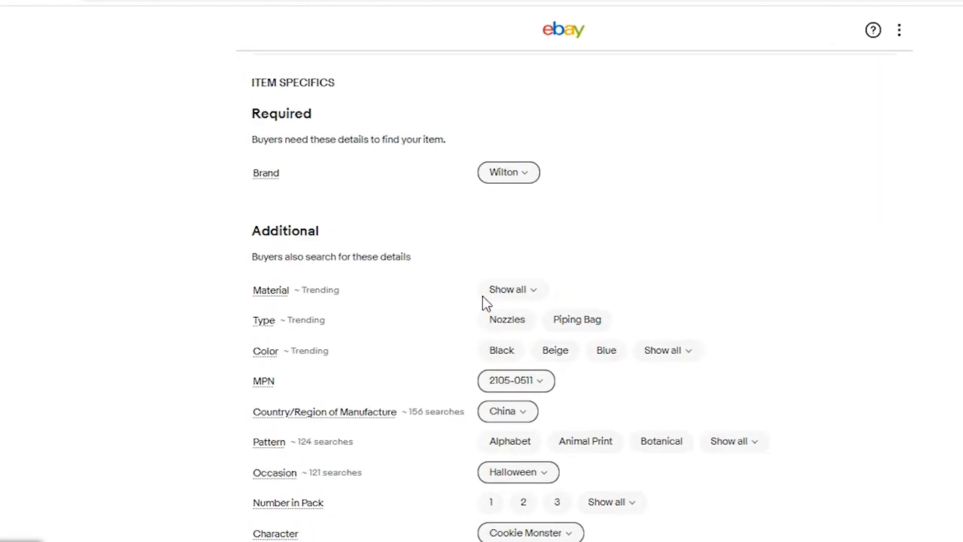
scroll(481, 301, "down", 7)
scroll(546, 317, "down", 5)
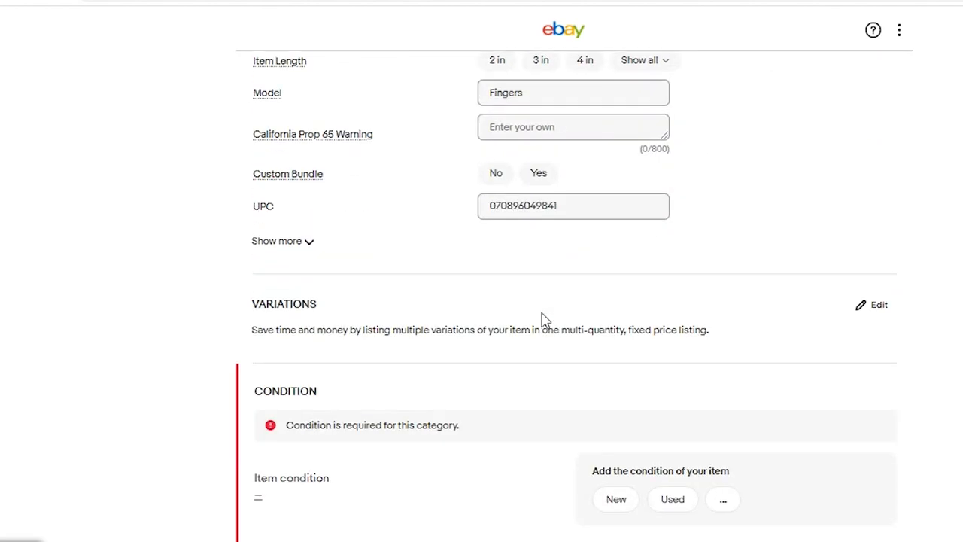
left_click(615, 502)
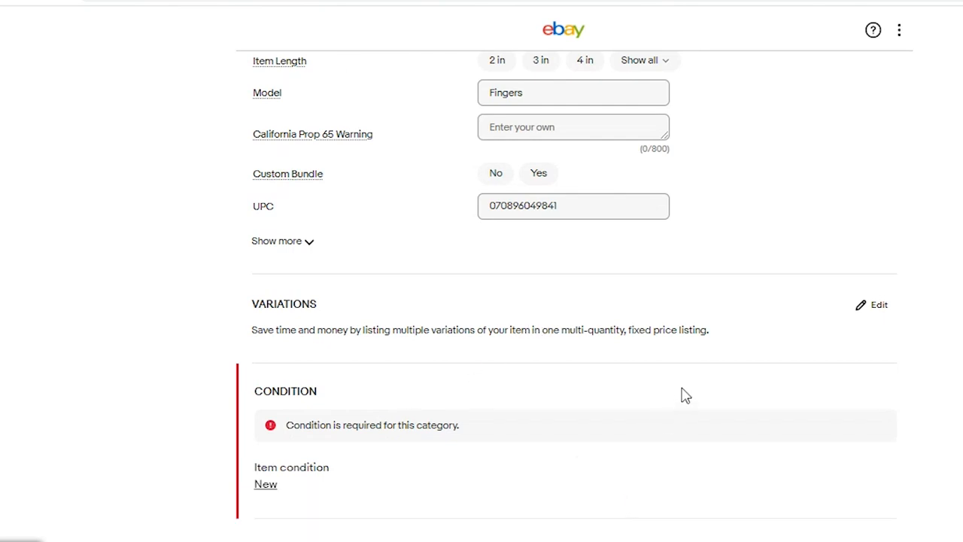
Step: Submit the scheduled cookie pan listing again from the end of the form
scroll(681, 393, "down", 20)
scroll(560, 379, "down", 6)
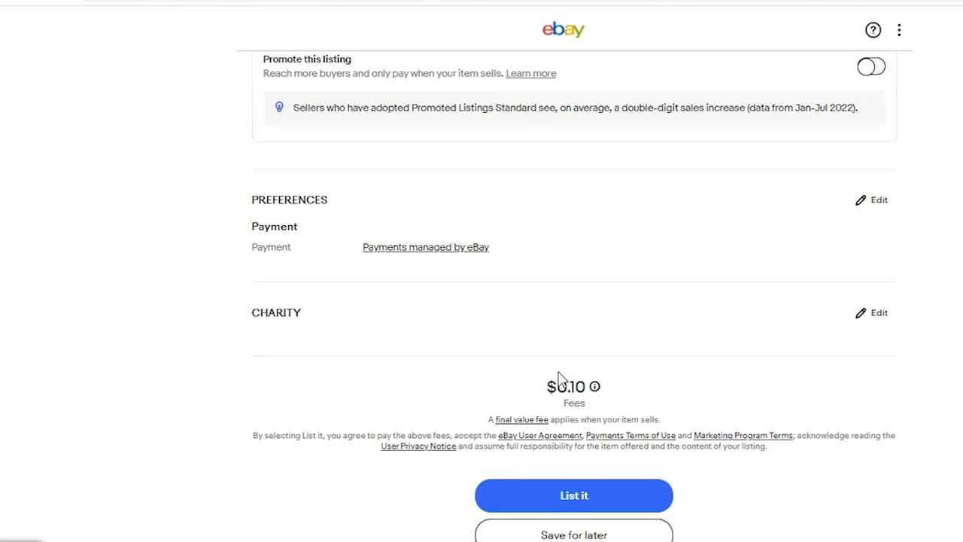
left_click(576, 481)
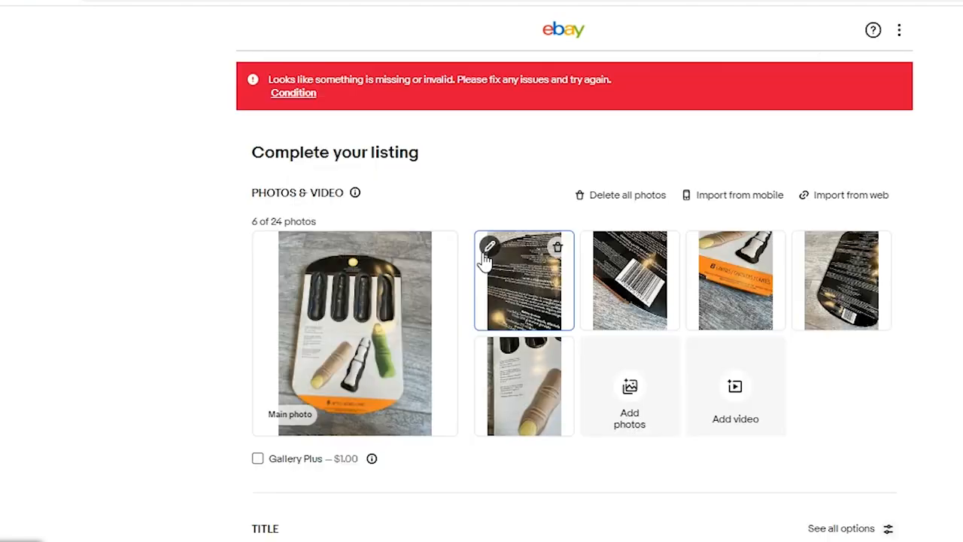
Step: Locate the required Condition section in the cookie pan listing and set the item condition to New
scroll(481, 196, "down", 4)
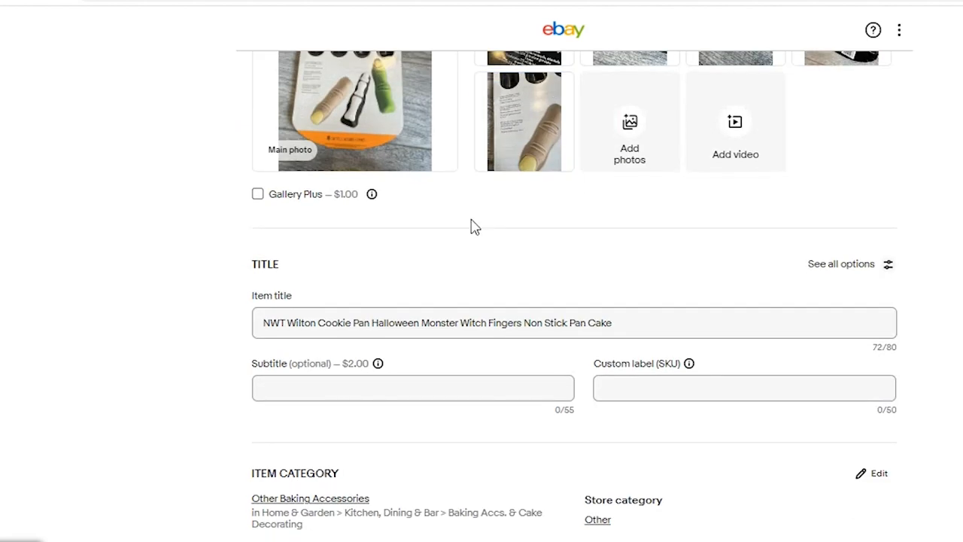
scroll(421, 176, "up", 4)
scroll(398, 236, "down", 10)
scroll(488, 304, "up", 4)
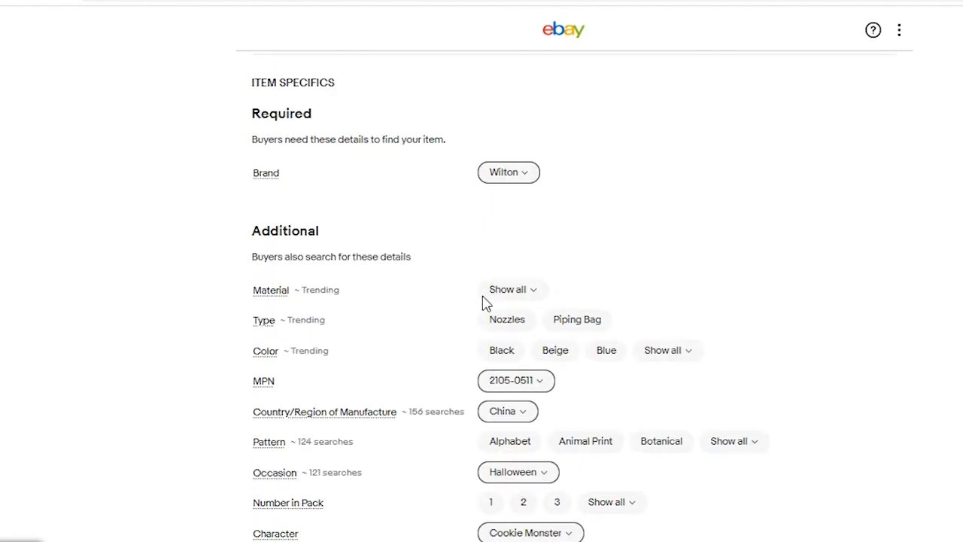
scroll(519, 309, "down", 8)
scroll(544, 319, "down", 5)
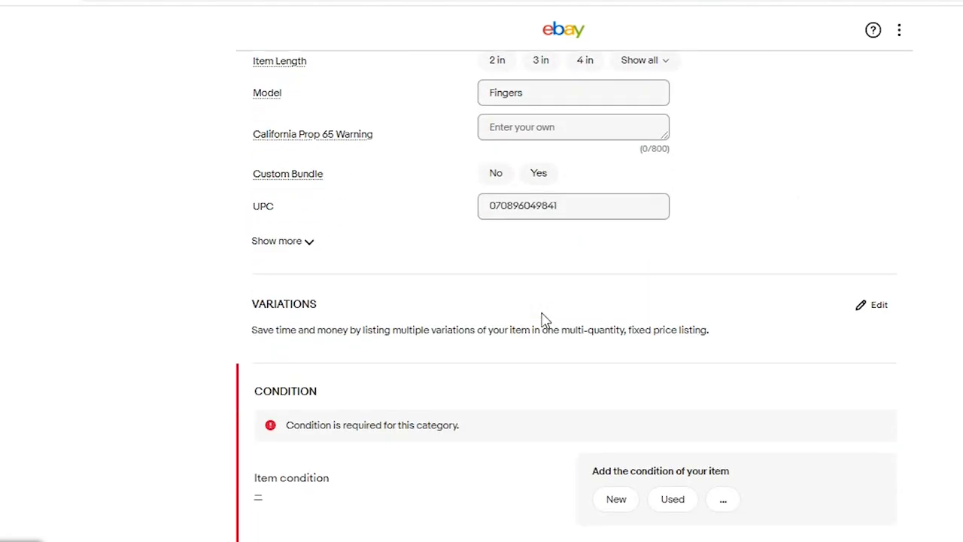
left_click(616, 499)
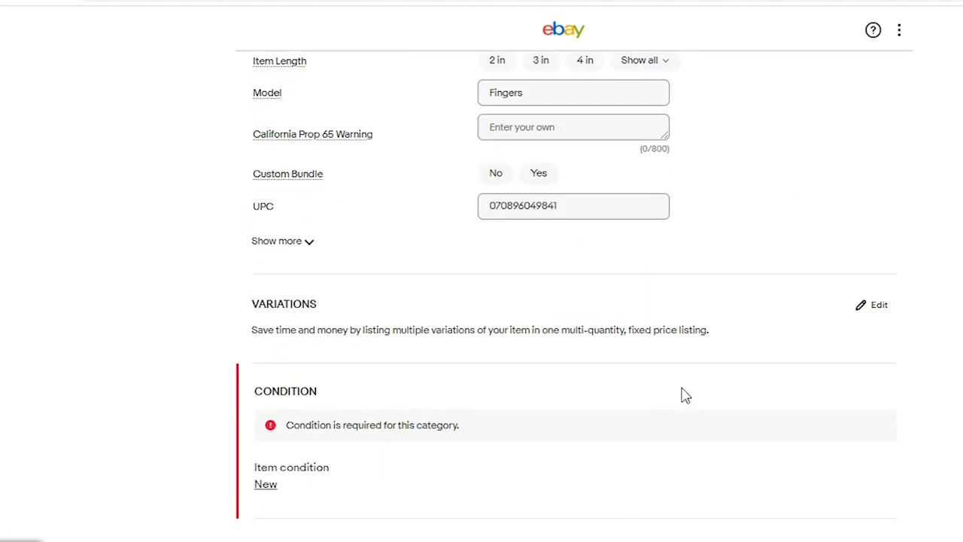
Step: List the cookie pan from the end of the form and close the scheduling confirmation
scroll(482, 361, "down", 20)
scroll(561, 376, "down", 10)
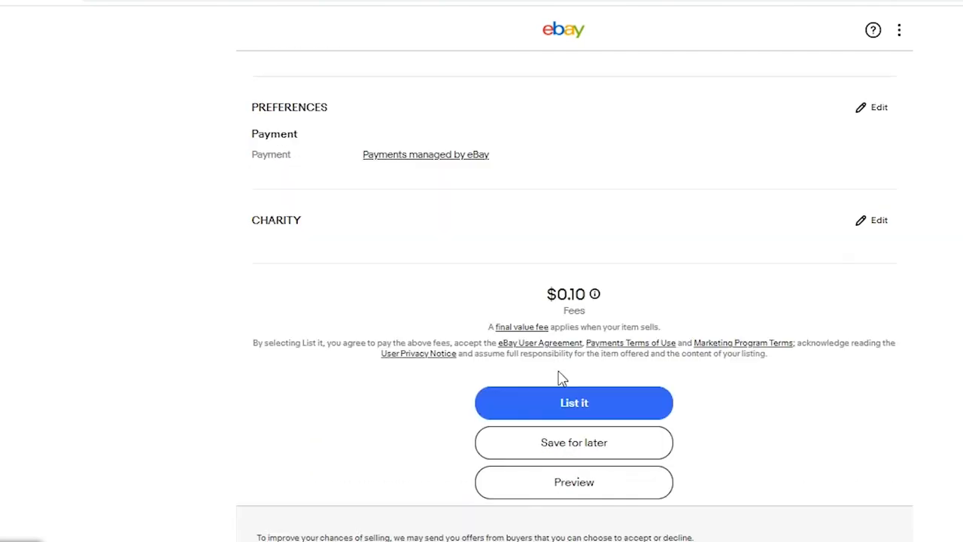
left_click(572, 353)
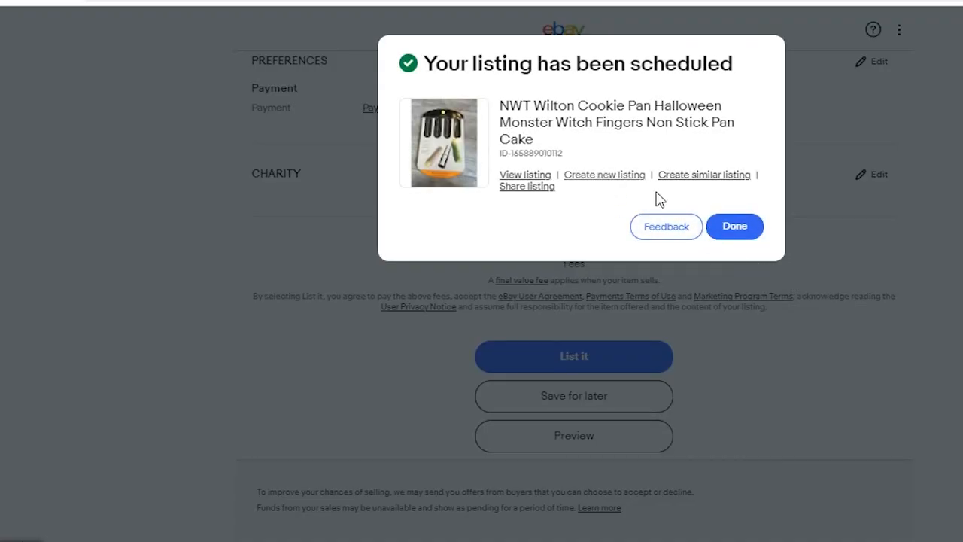
left_click(732, 228)
mouse_move(732, 231)
left_mouse_down()
mouse_move(619, 222)
mouse_move(604, 243)
mouse_move(724, 231)
left_mouse_up()
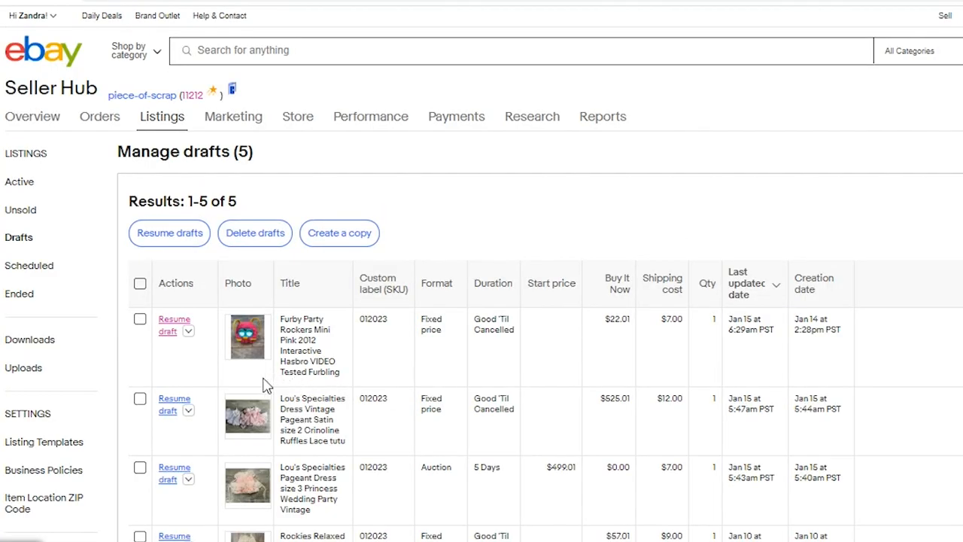
Step: Review the remaining drafts and the scheduled listings with their start dates, switching between the two lists
scroll(272, 391, "down", 3)
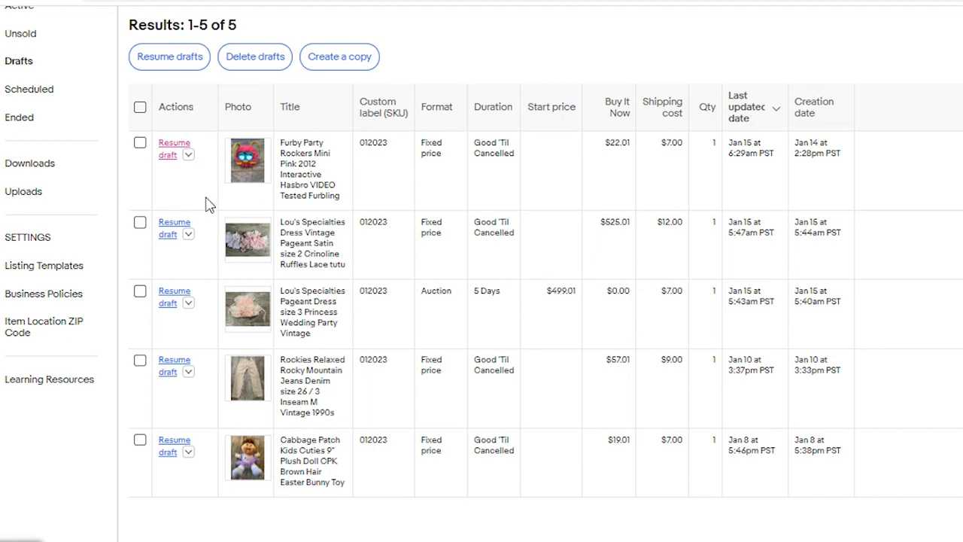
scroll(209, 205, "up", 2)
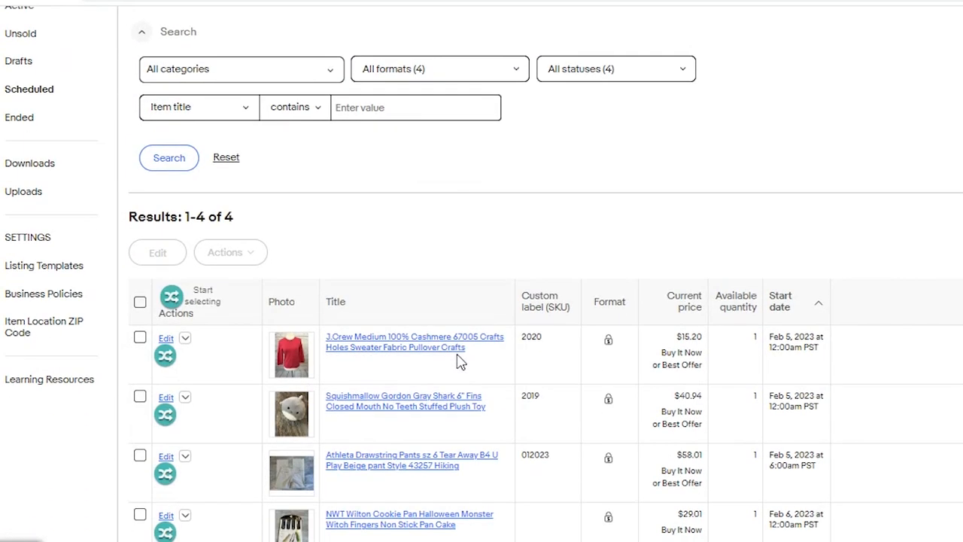
scroll(460, 361, "down", 3)
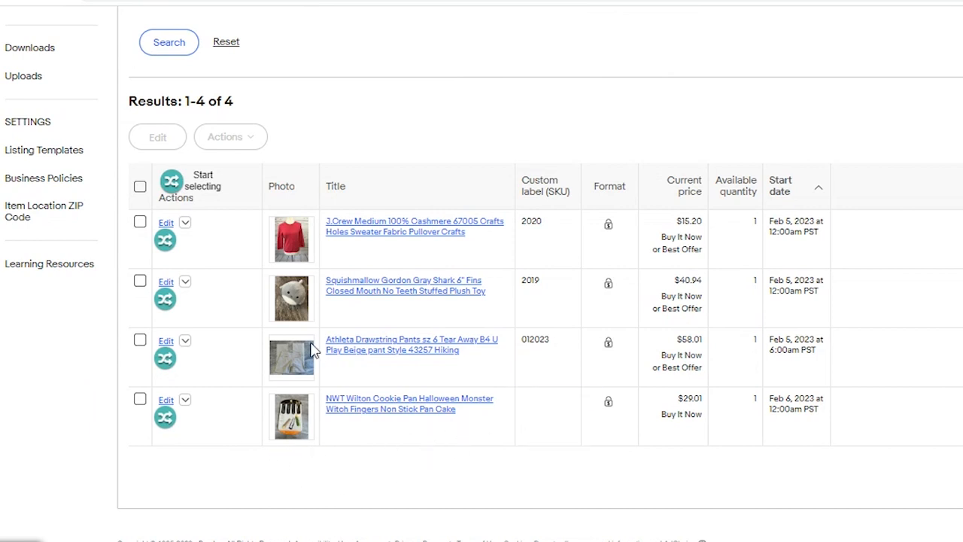
scroll(595, 229, "up", 3)
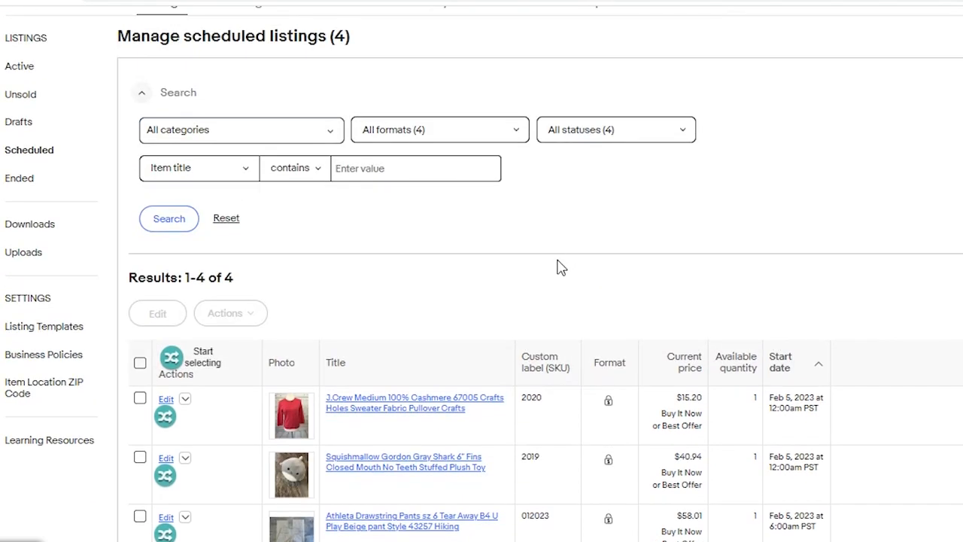
left_click(21, 123)
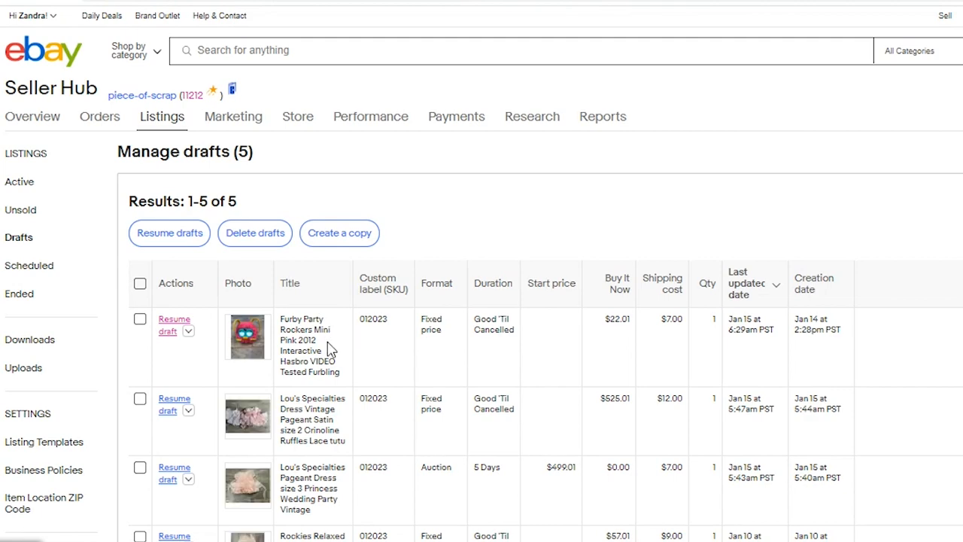
scroll(321, 350, "down", 1)
scroll(310, 342, "down", 1)
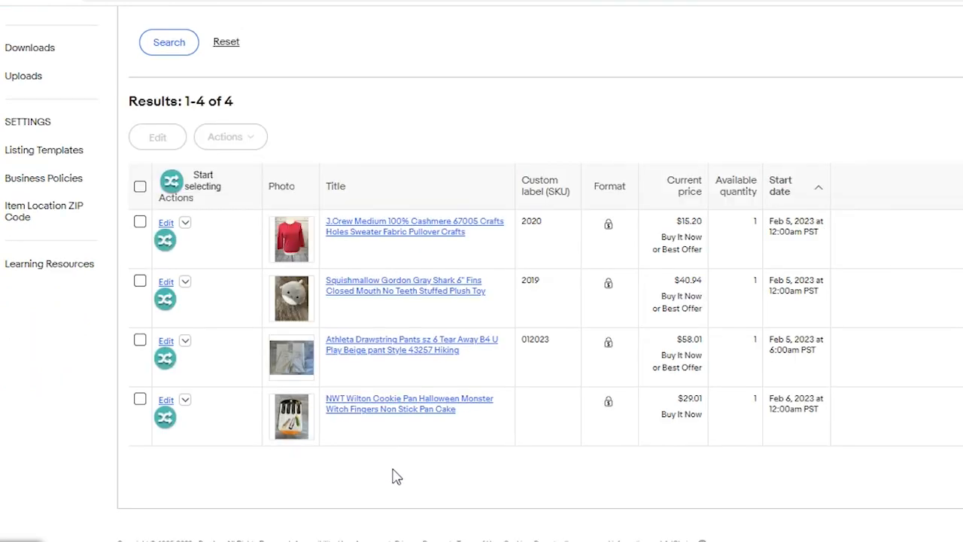
scroll(577, 262, "up", 1)
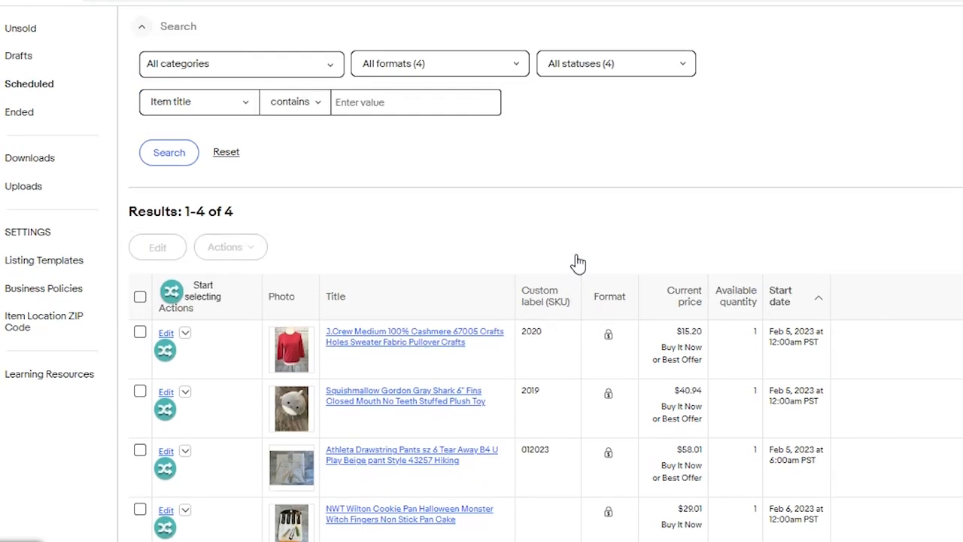
scroll(578, 262, "up", 1)
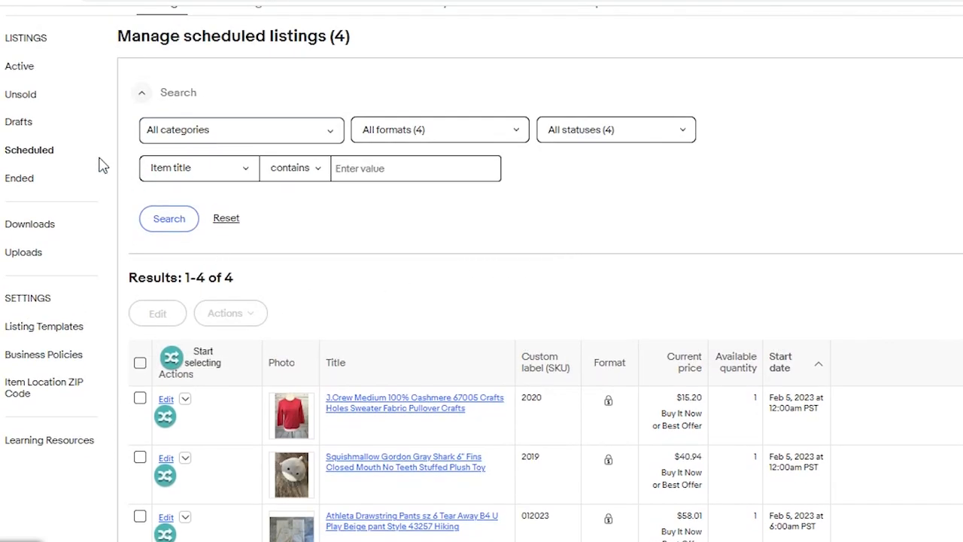
Step: Open the active listings, look through them, and check the installed browser extensions for List Perfectly Multi-Channel
left_click(19, 130)
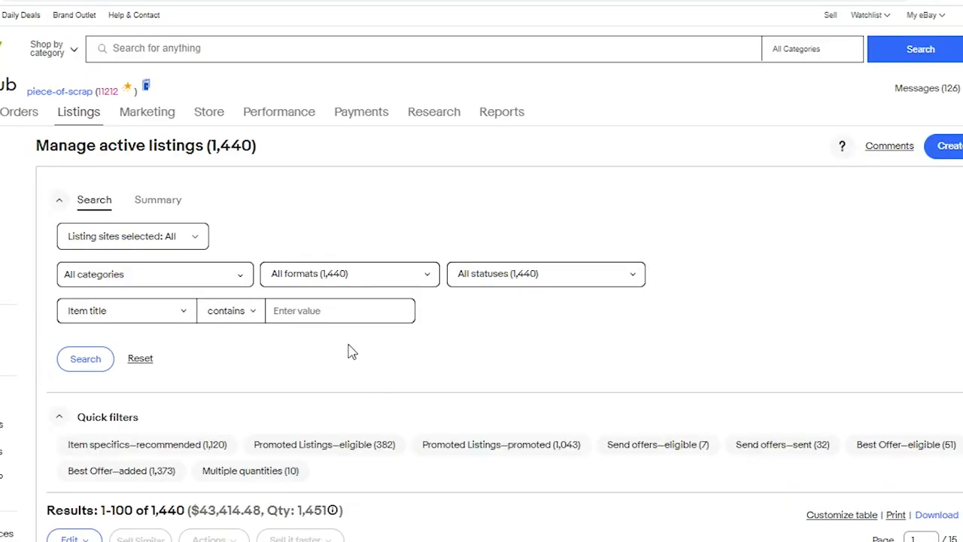
scroll(351, 351, "down", 5)
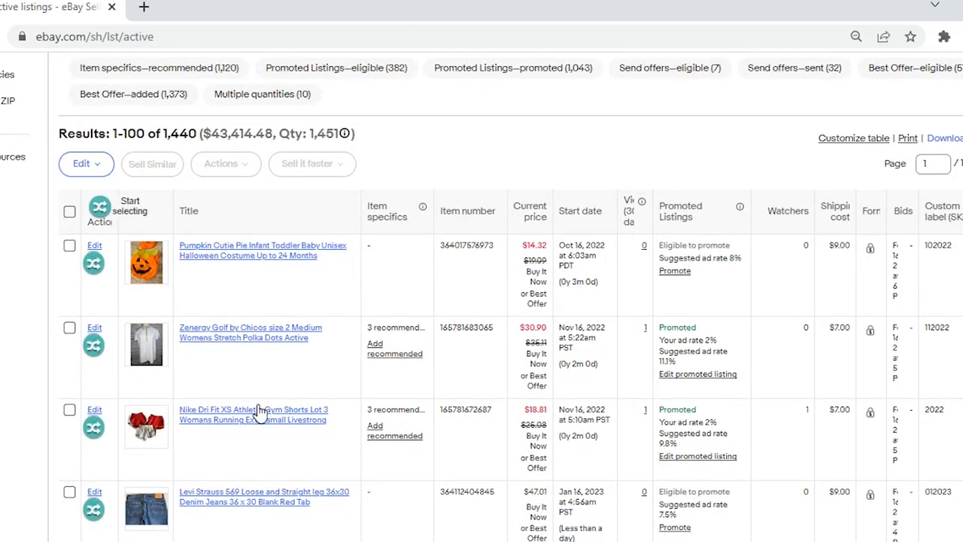
scroll(258, 411, "up", 6)
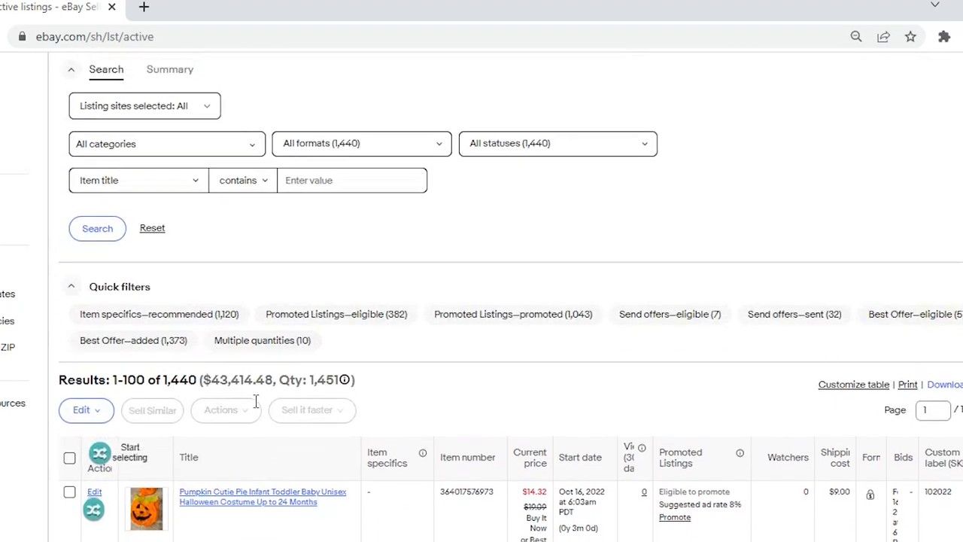
mouse_move(85, 175)
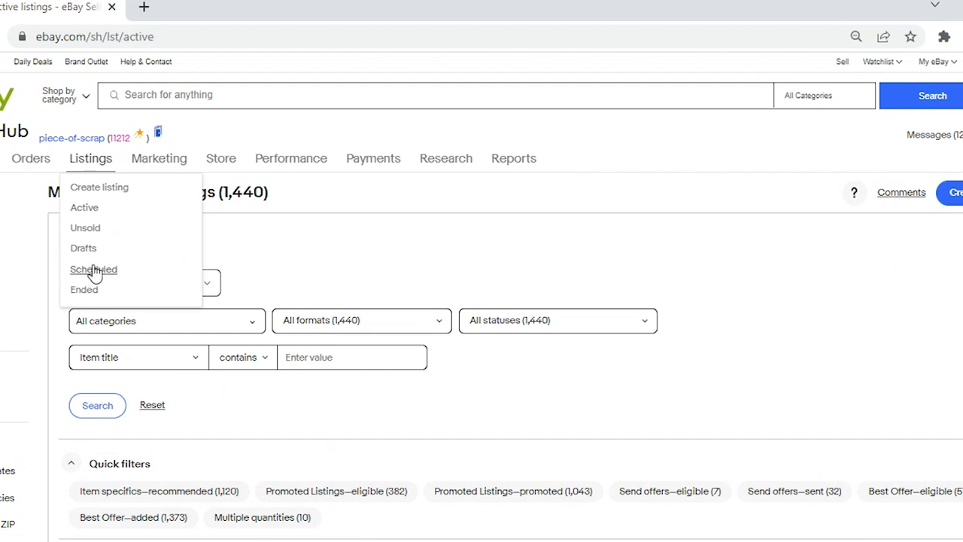
scroll(326, 344, "down", 3)
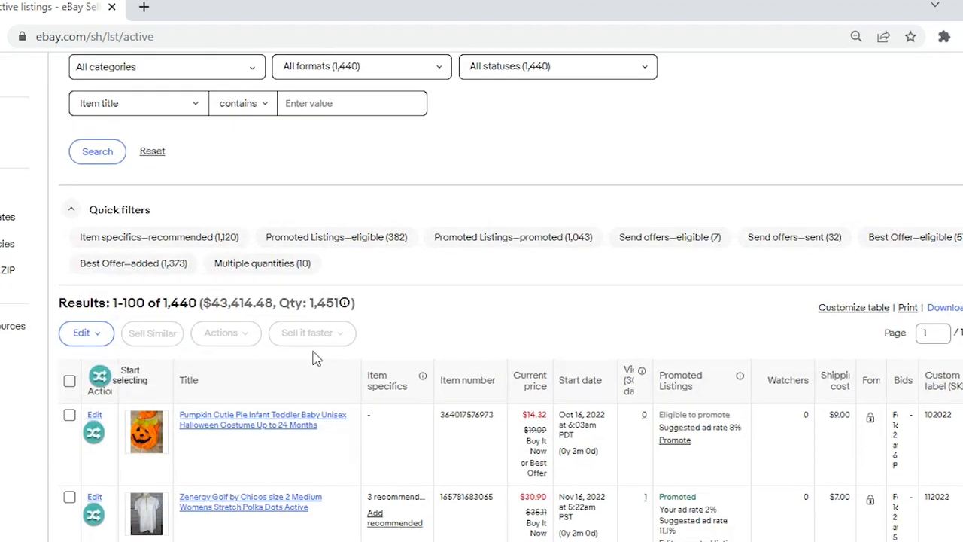
scroll(256, 361, "down", 1)
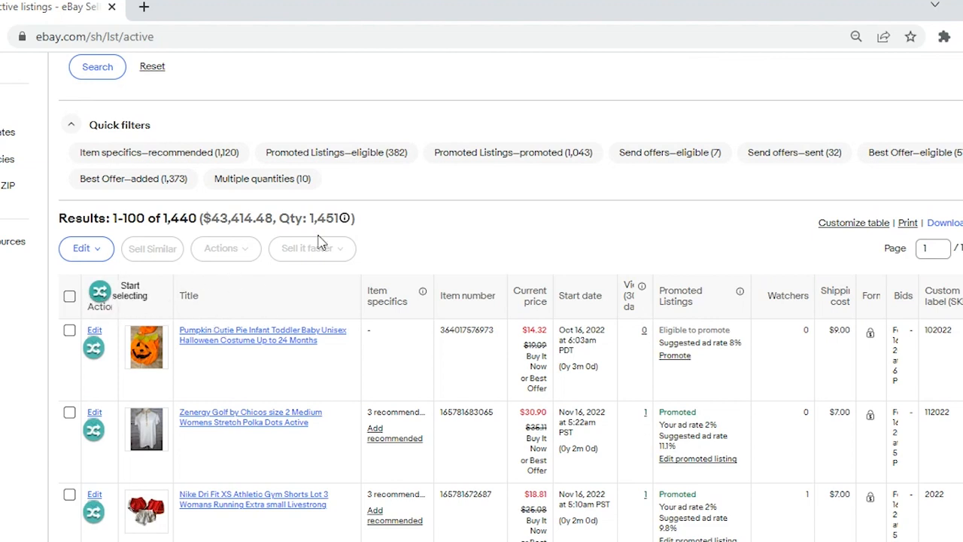
left_click(944, 38)
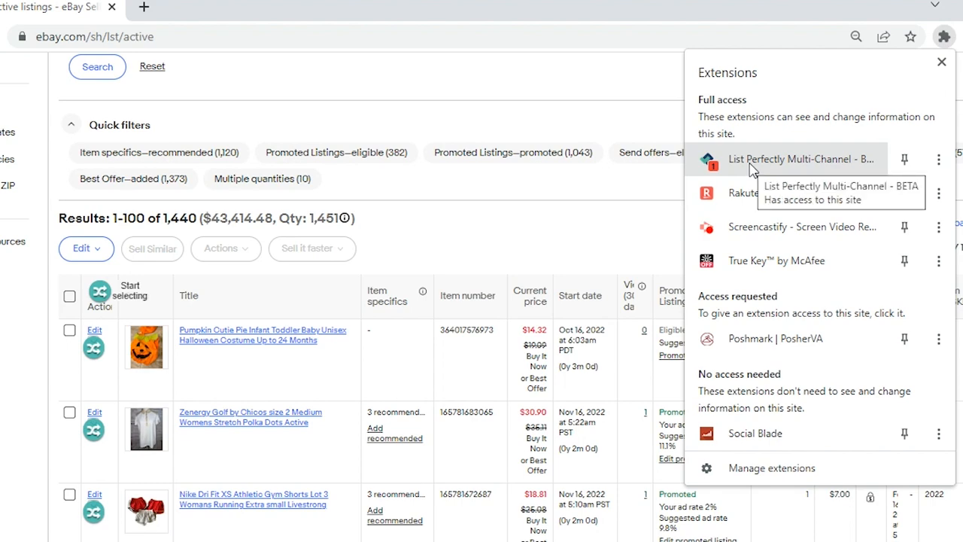
left_click(443, 198)
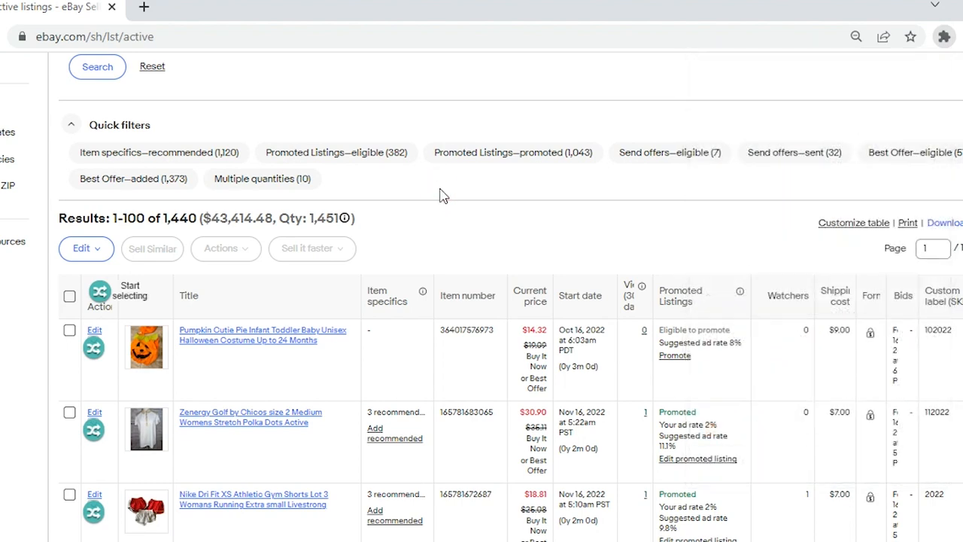
Step: Start the List Perfectly item selection and select the Levi Strauss 569 jeans listing
left_click(130, 297)
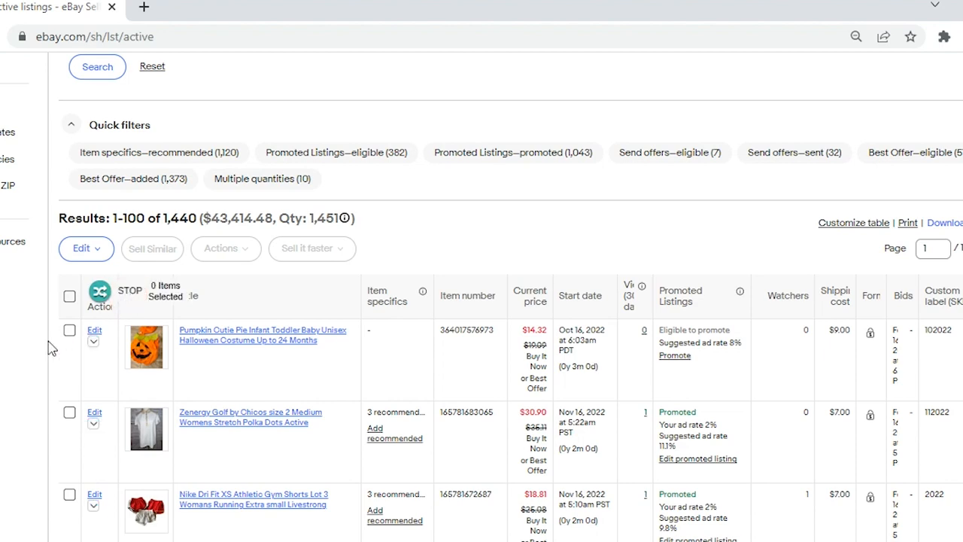
scroll(30, 382, "down", 2)
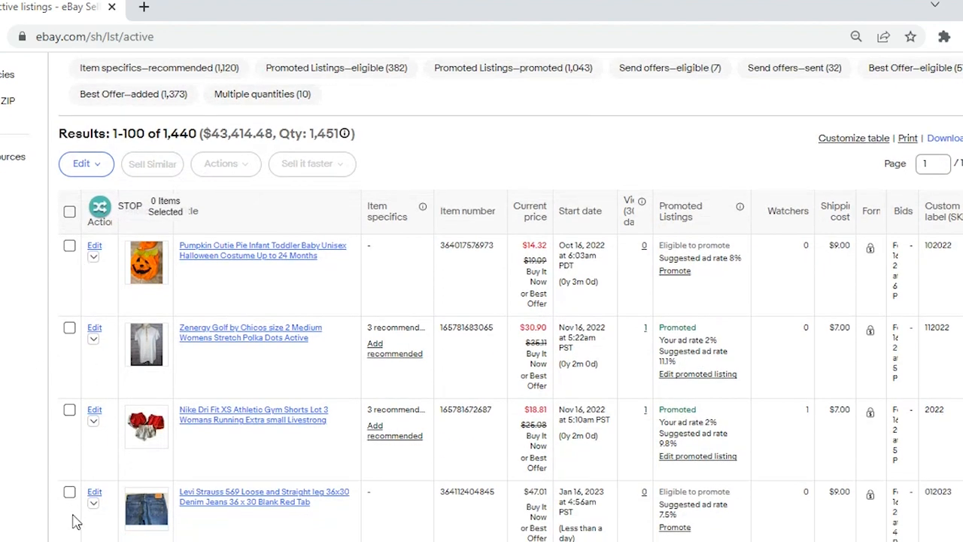
left_click(71, 521)
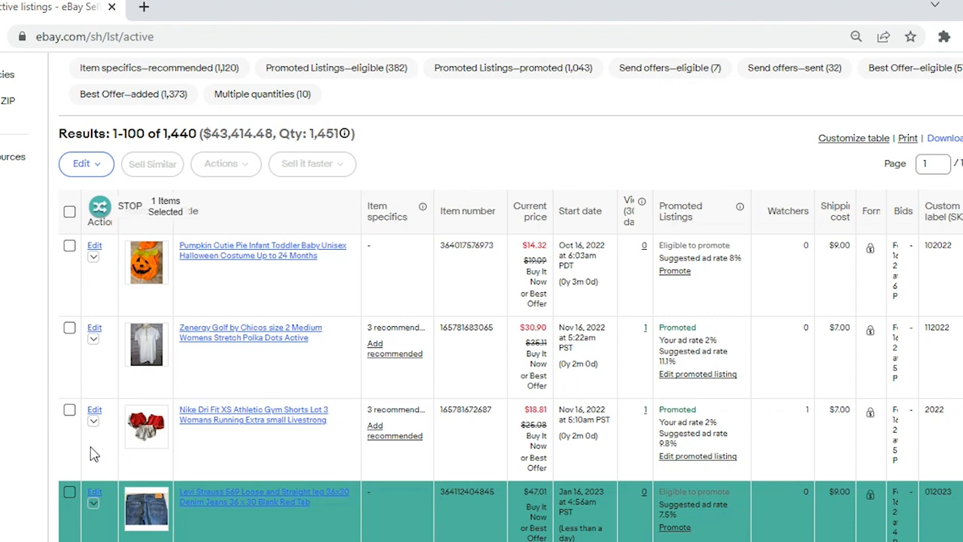
Step: Add the Nike shorts, Brooks Brothers shirt and Banana Republic sweater to the selection and deselect them again
scroll(60, 509, "down", 4)
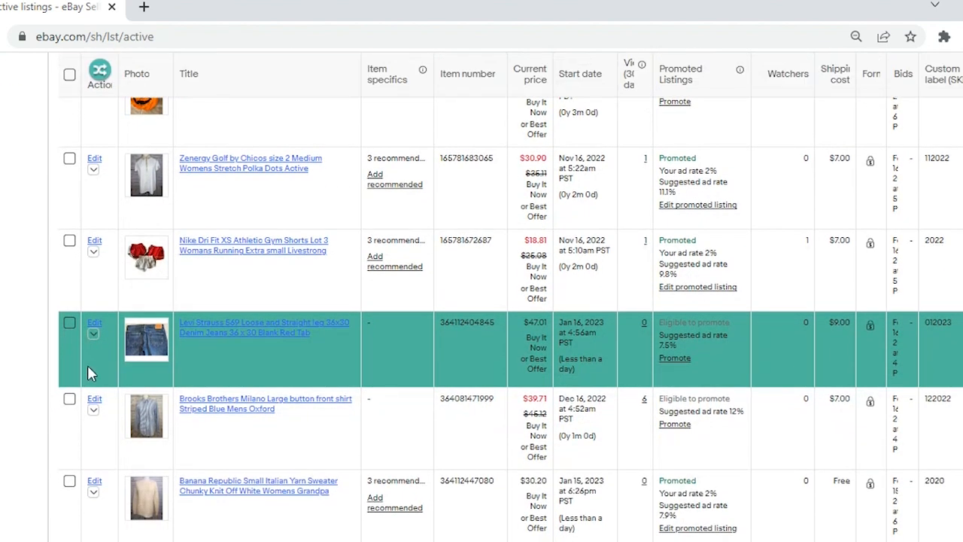
scroll(87, 372, "down", 2)
scroll(60, 391, "up", 2)
left_click(72, 267)
left_click(71, 440)
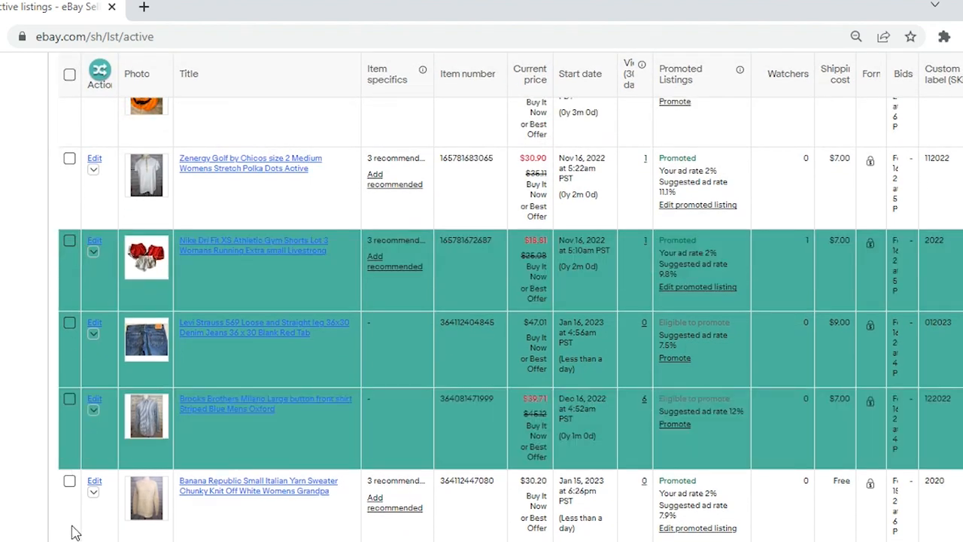
left_click(73, 530)
left_click(71, 526)
left_click(67, 437)
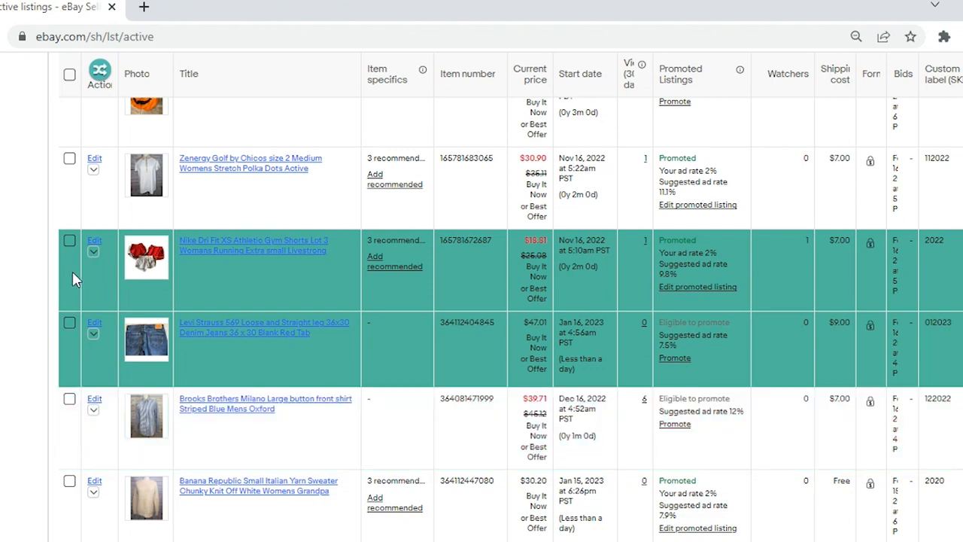
left_click(72, 271)
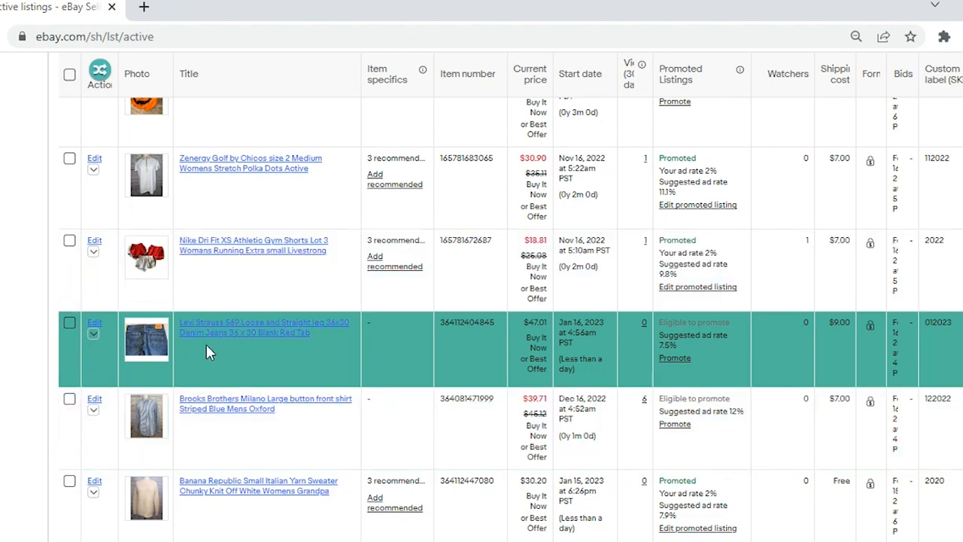
Step: Finish selecting and copy the selected jeans listing to Mercari, Poshmark and Facebook
scroll(182, 345, "up", 1)
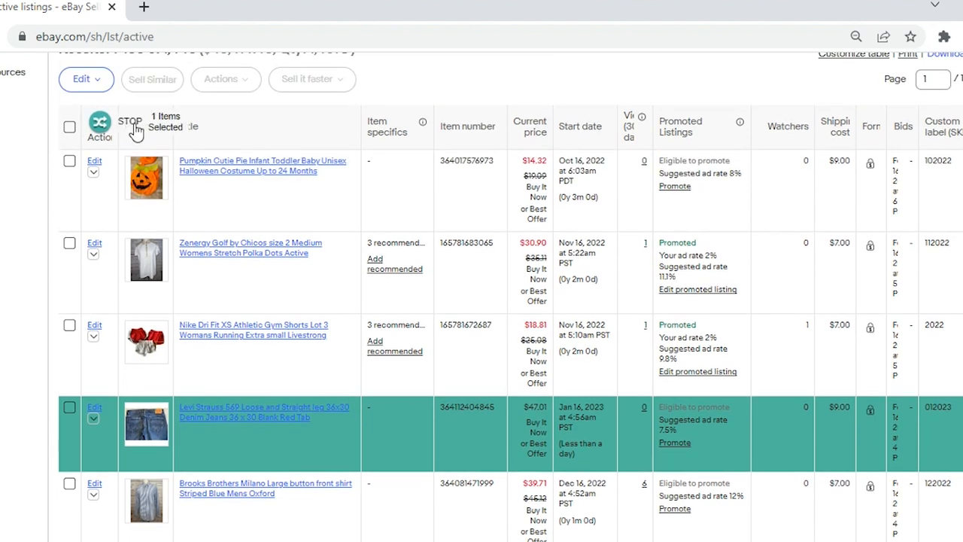
left_click(131, 126)
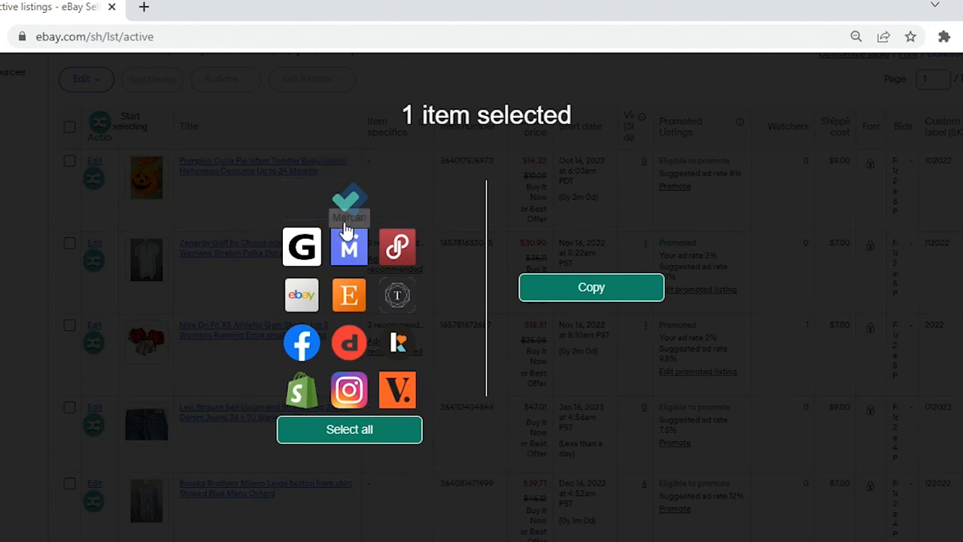
left_click(352, 252)
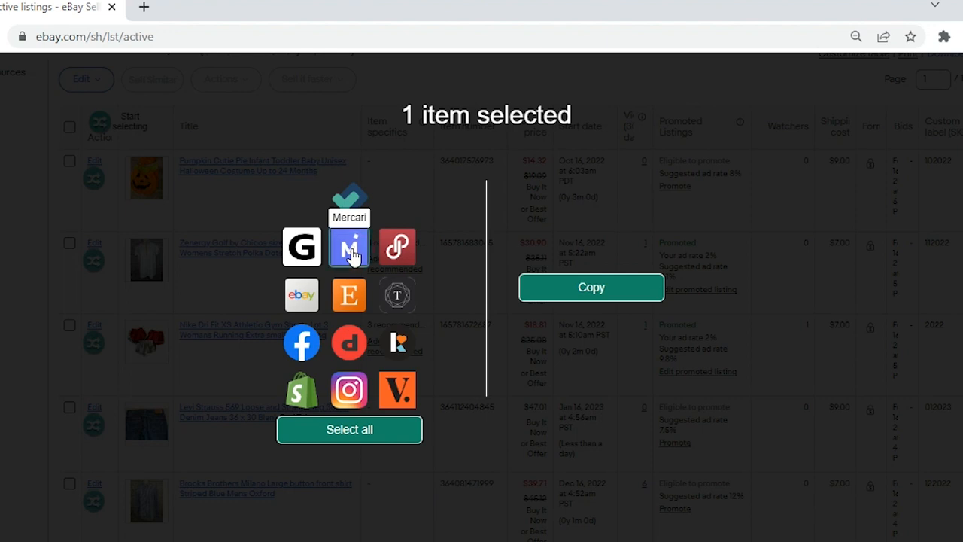
left_click(397, 245)
left_click(301, 350)
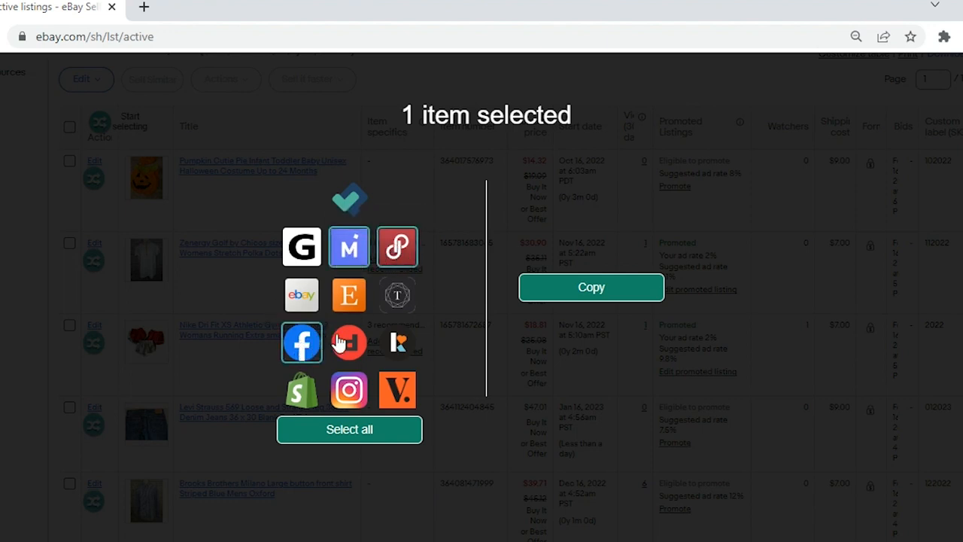
left_click(599, 292)
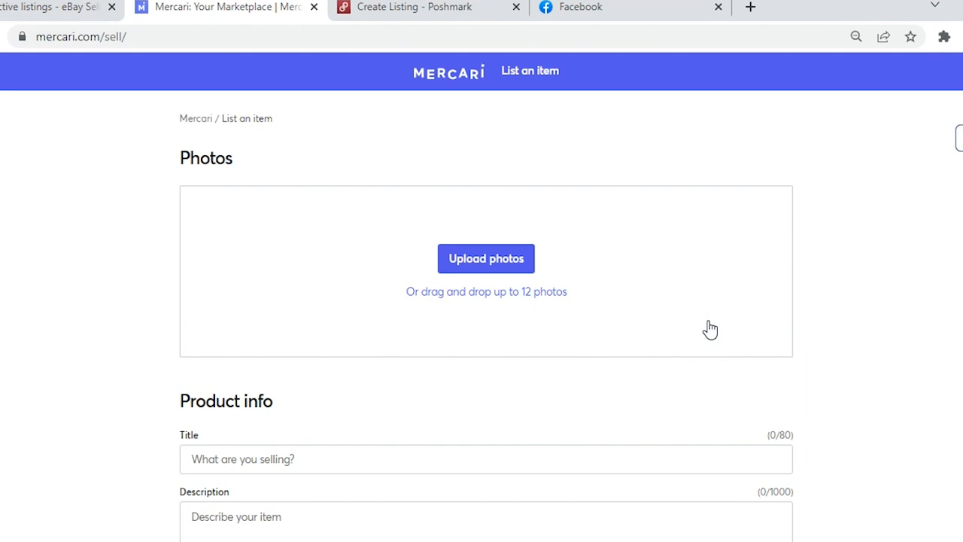
Step: Check how the copied jeans listing fills in on Poshmark and Facebook, and review the populated Mercari form
left_click(433, 7)
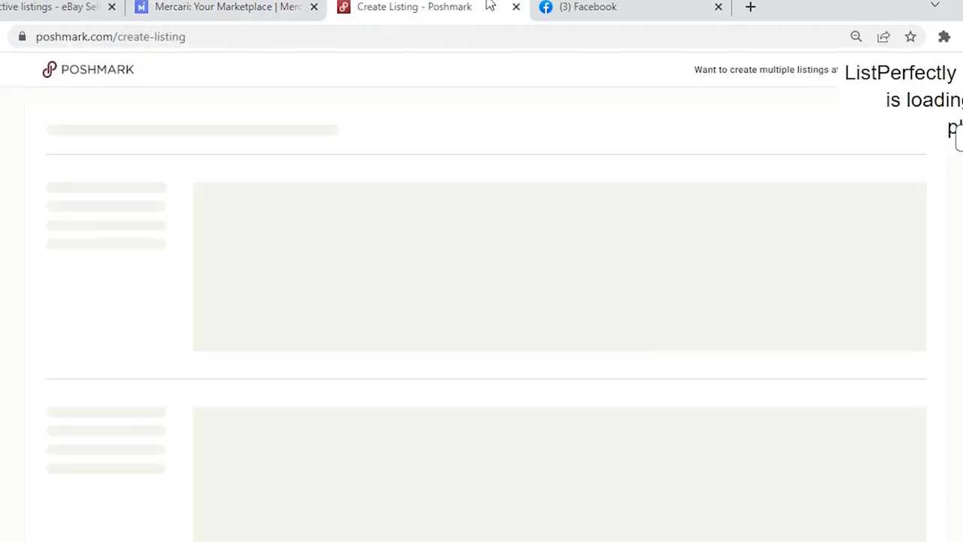
left_click(602, 8)
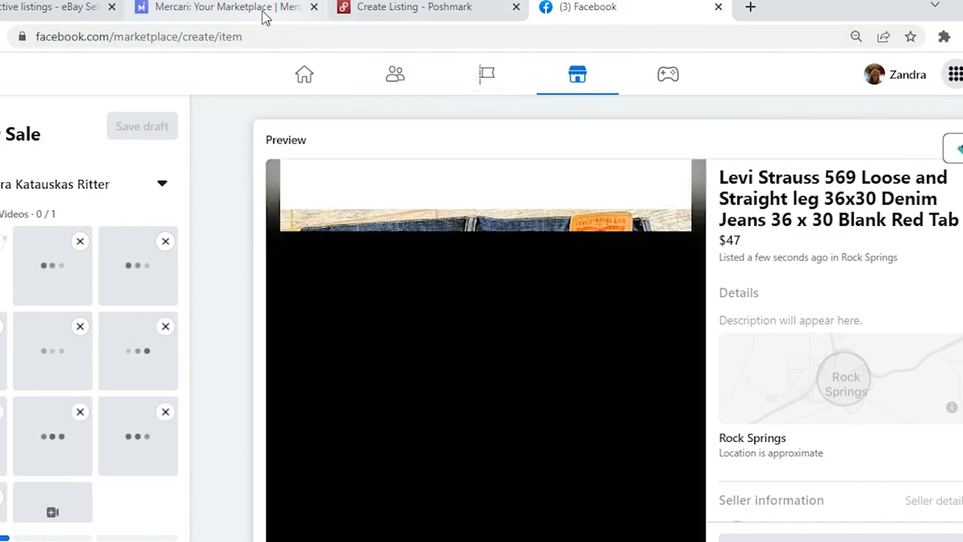
left_click(263, 15)
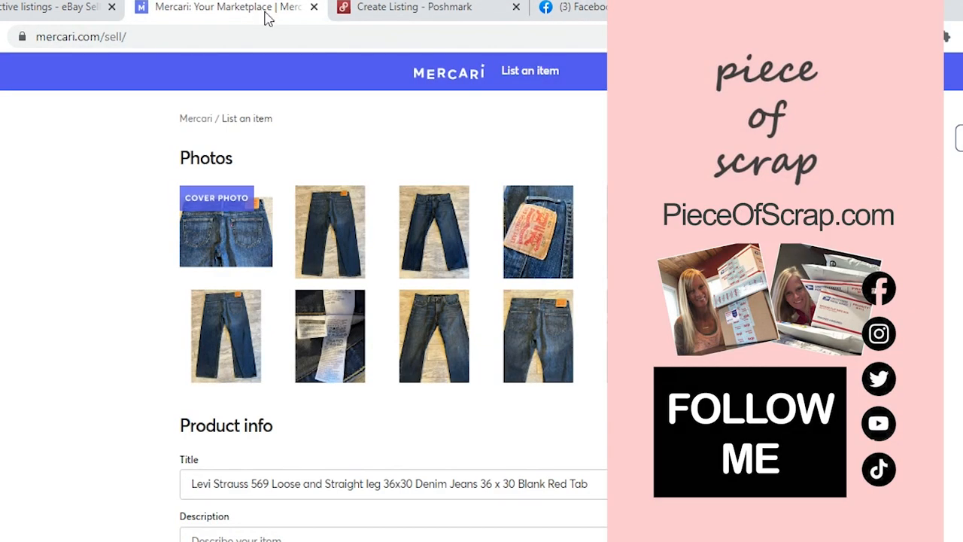
left_click(568, 283)
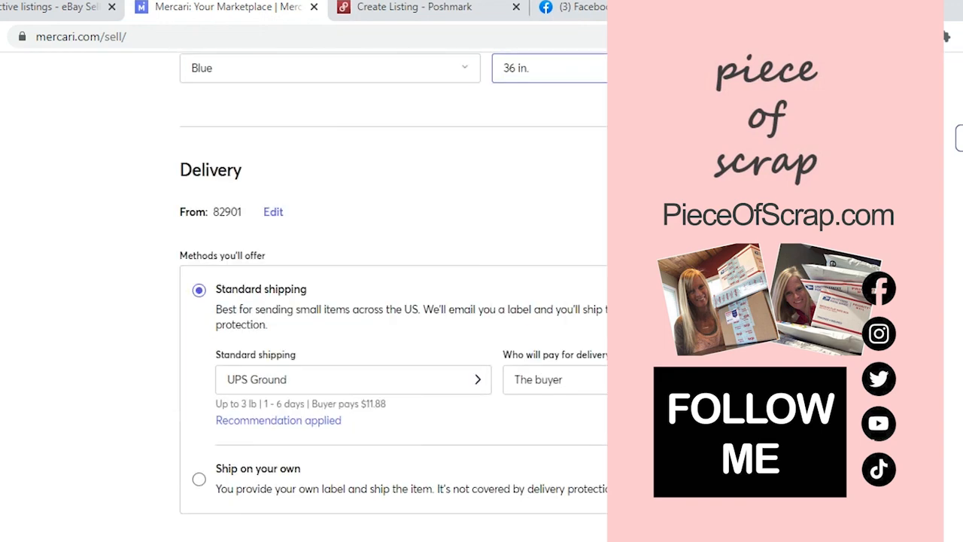
scroll(391, 301, "up", 3)
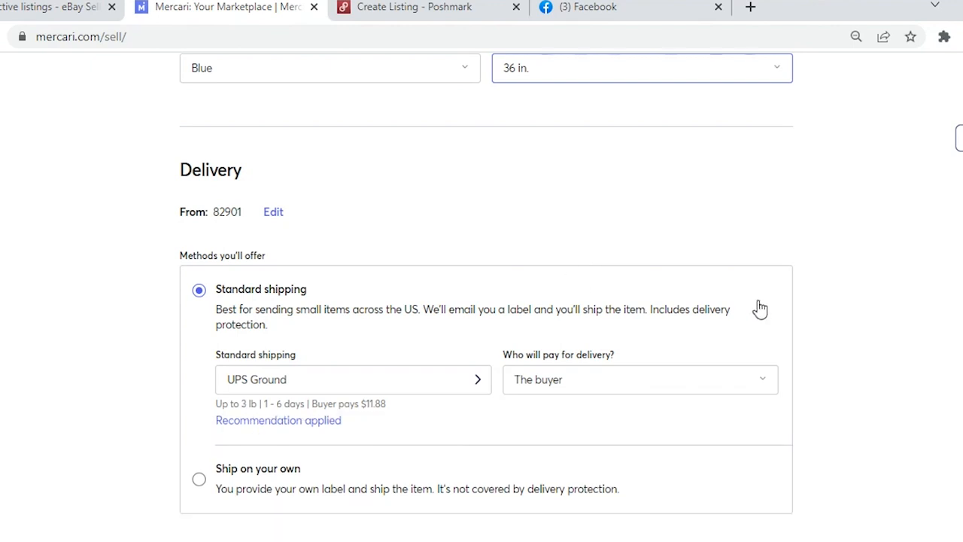
scroll(759, 309, "up", 7)
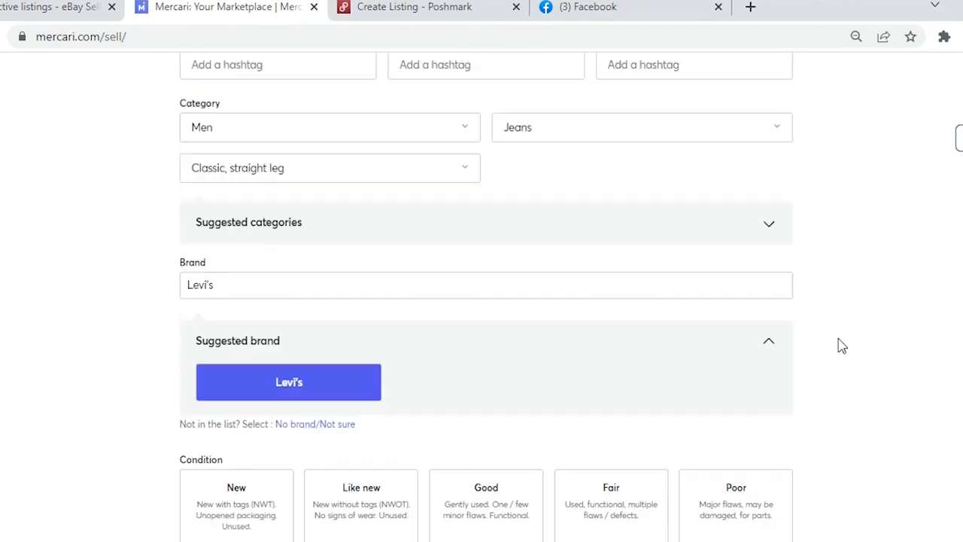
Step: Remove the blank lines at the start of the Mercari listing's description
scroll(669, 396, "up", 4)
left_click(190, 196)
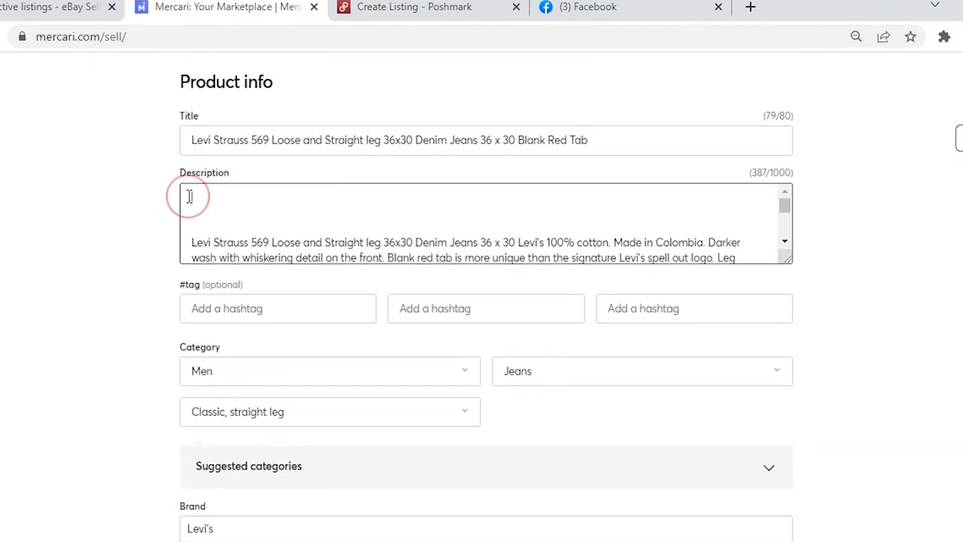
key("Delete")
key("Delete")
key("Delete")
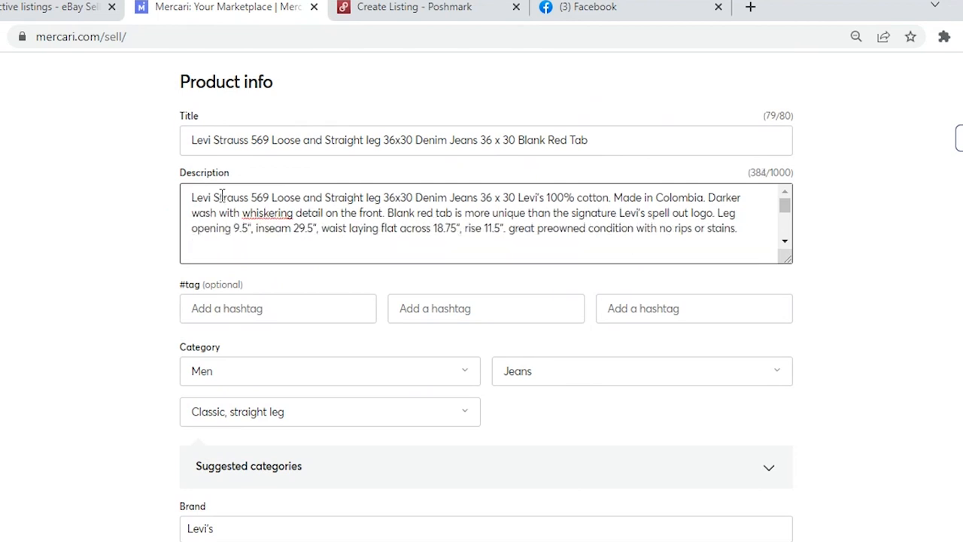
Step: Set the condition of the jeans to Good in the Mercari listing and recheck the product info
scroll(262, 394, "down", 2)
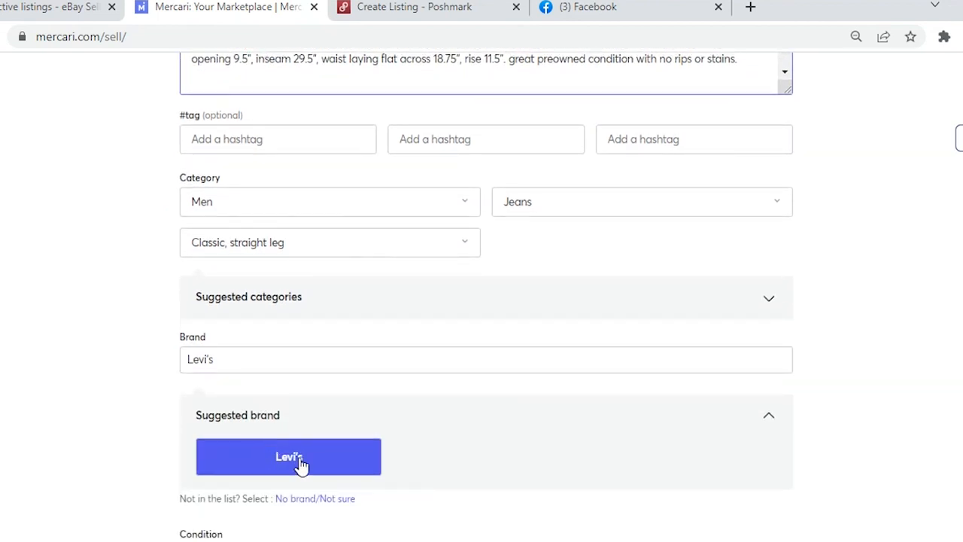
scroll(338, 466, "down", 1)
left_click(486, 502)
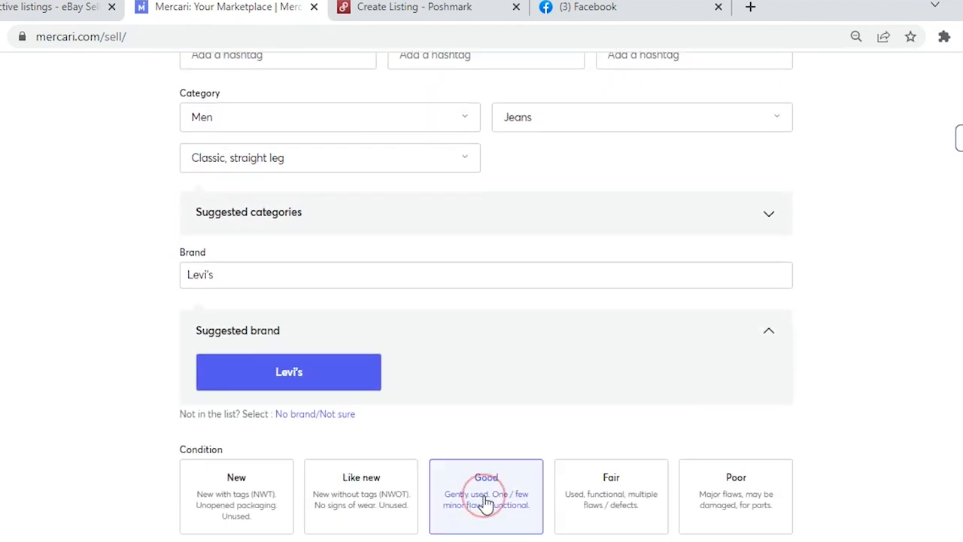
scroll(477, 456, "up", 3)
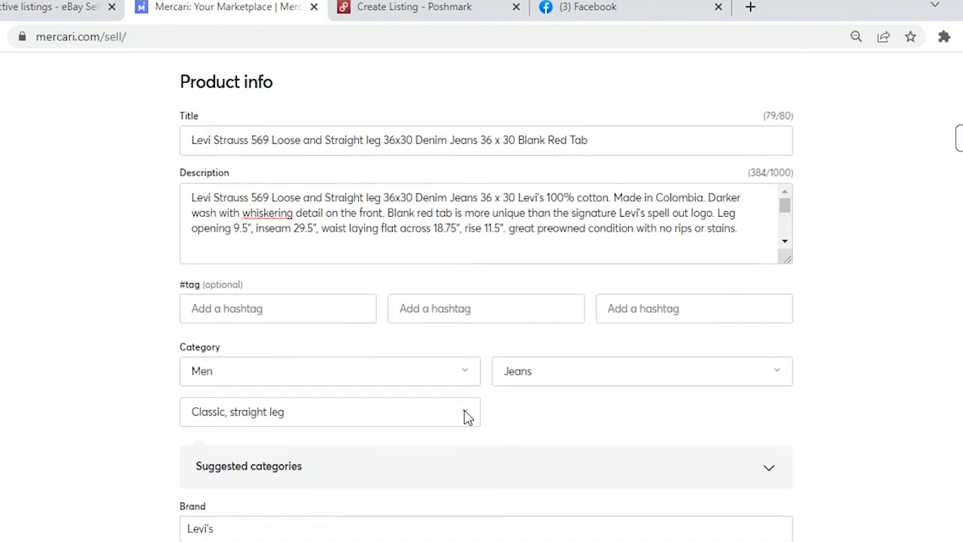
scroll(467, 417, "up", 2)
Step: Change the Mercari listing's standard shipping to FedEx Ground Economy and save the choice
scroll(455, 413, "down", 10)
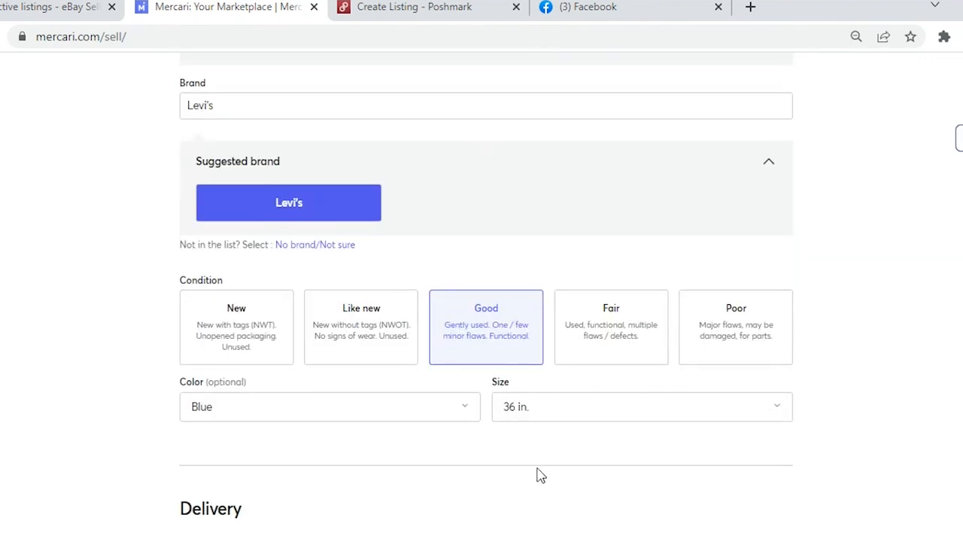
scroll(468, 415, "down", 3)
left_click(426, 459)
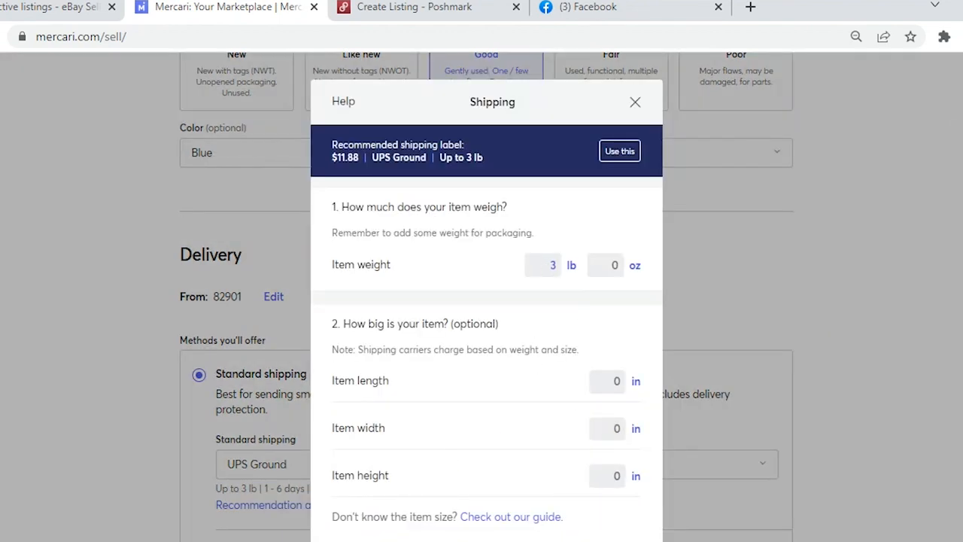
left_click(468, 537)
scroll(460, 518, "down", 2)
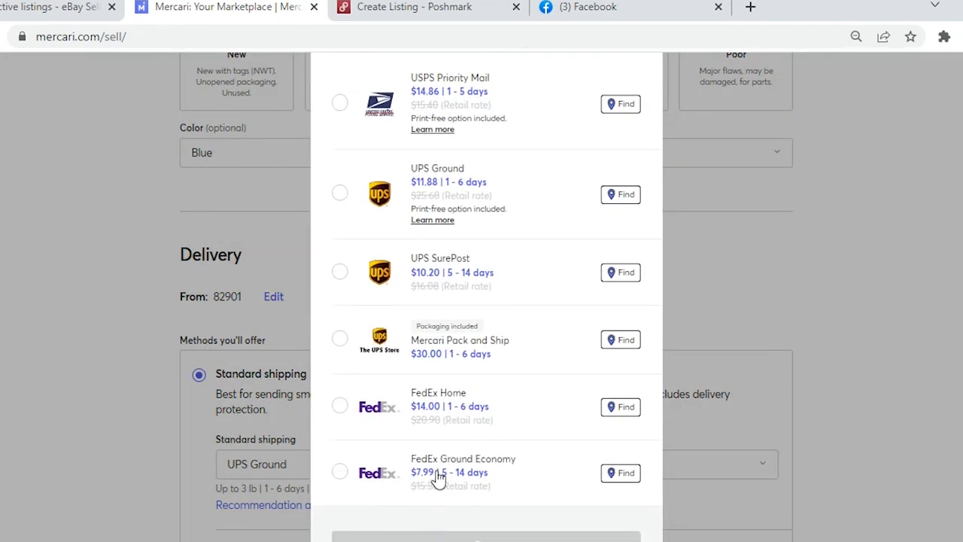
left_click(439, 479)
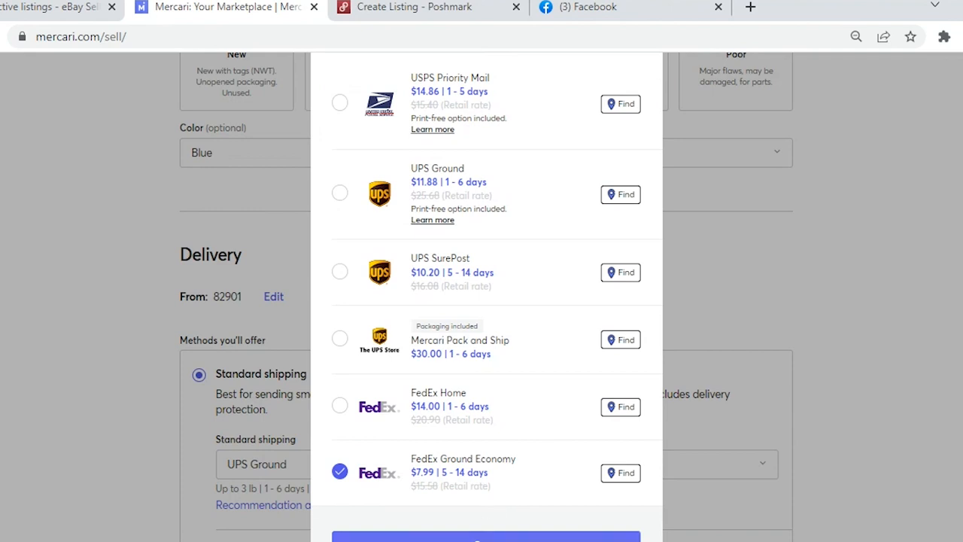
left_click(526, 535)
Step: Set the Mercari listing's price to 44
scroll(522, 444, "down", 5)
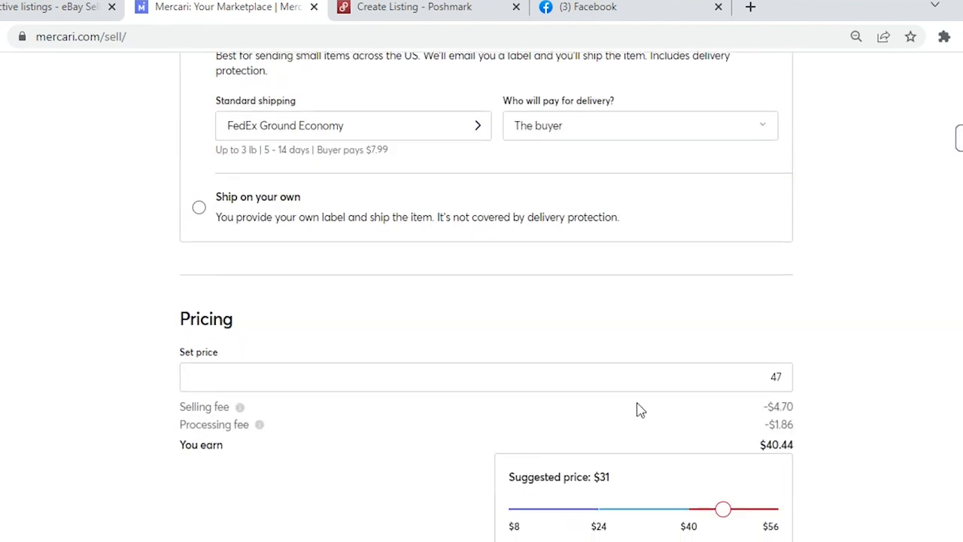
left_click(768, 375)
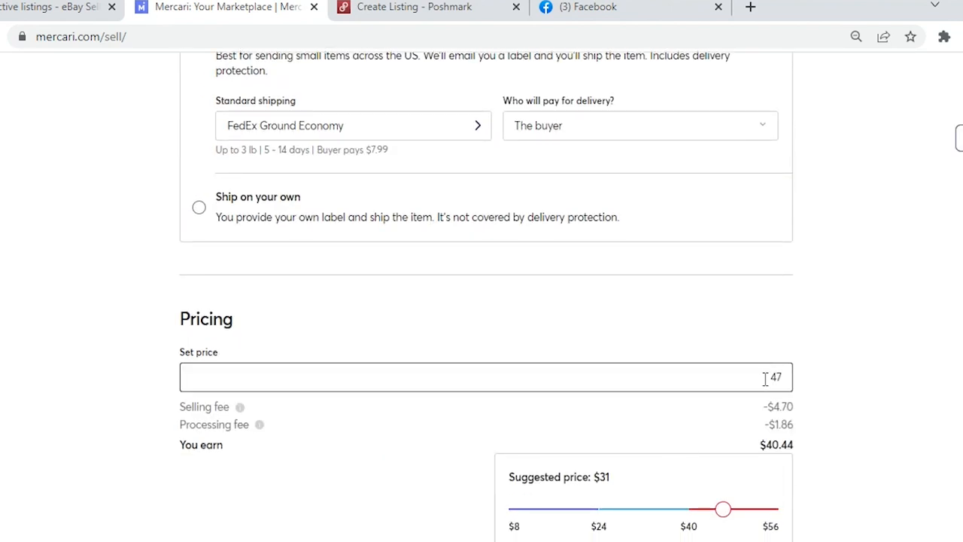
left_click_drag(765, 378, 803, 378)
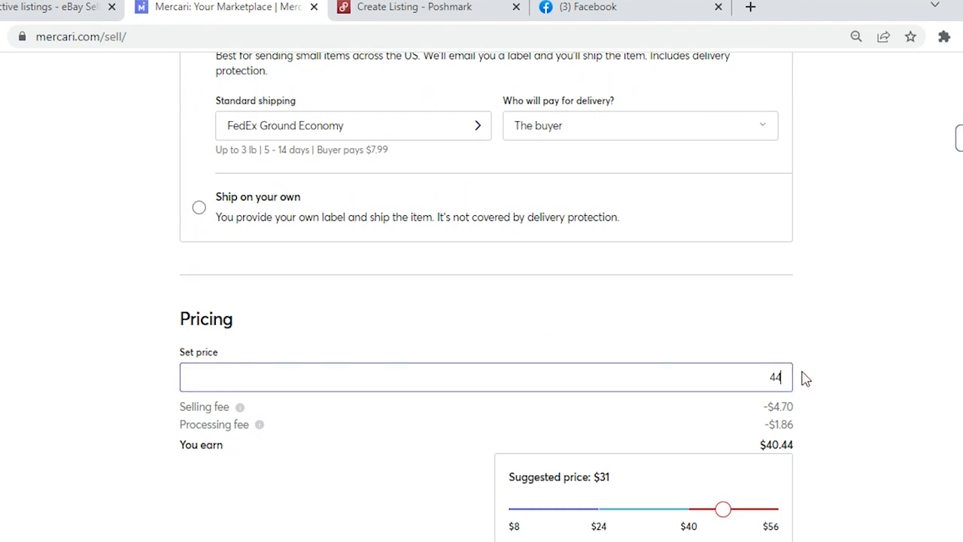
left_click(830, 368)
Step: Turn off automatic price adjustment under Smart Pricing and publish the jeans listing on Mercari
scroll(804, 376, "down", 4)
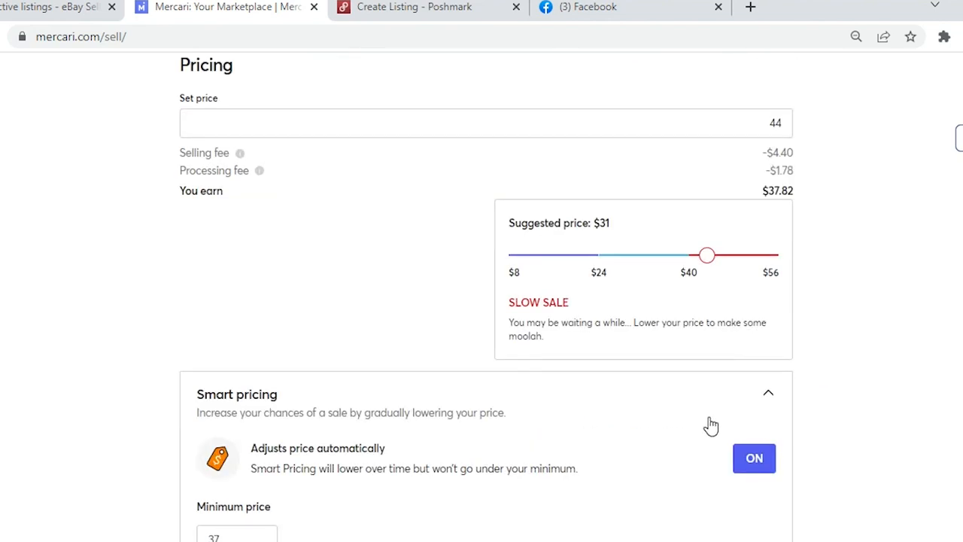
left_click(756, 464)
scroll(728, 437, "down", 3)
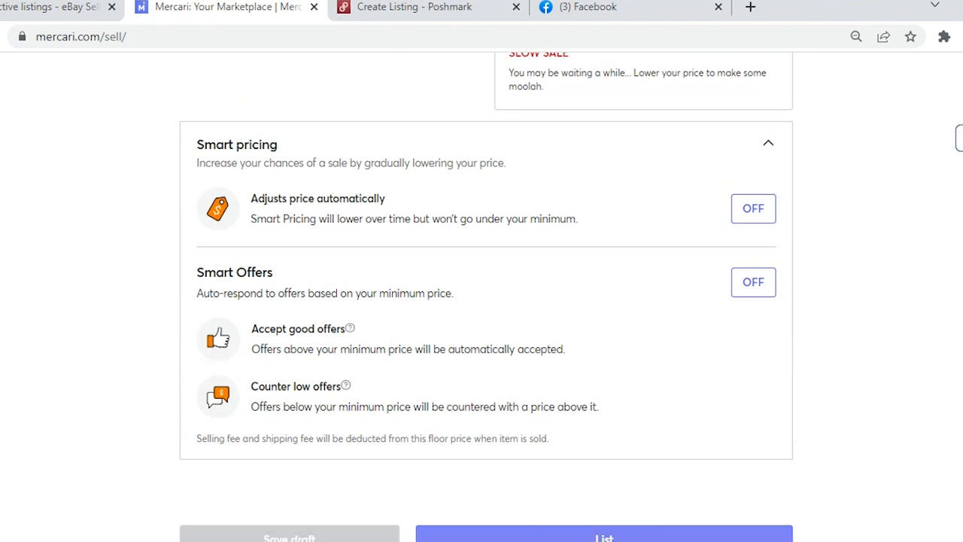
left_click(604, 536)
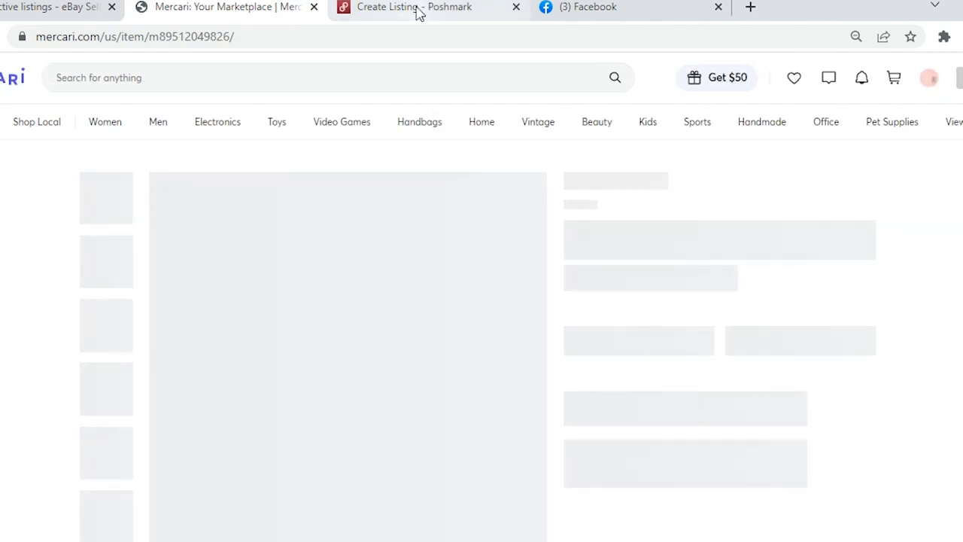
Step: Switch to the Poshmark listing, check the copied photos and title, and remove the blank lines at the start of the description
left_click(419, 13)
scroll(86, 328, "down", 6)
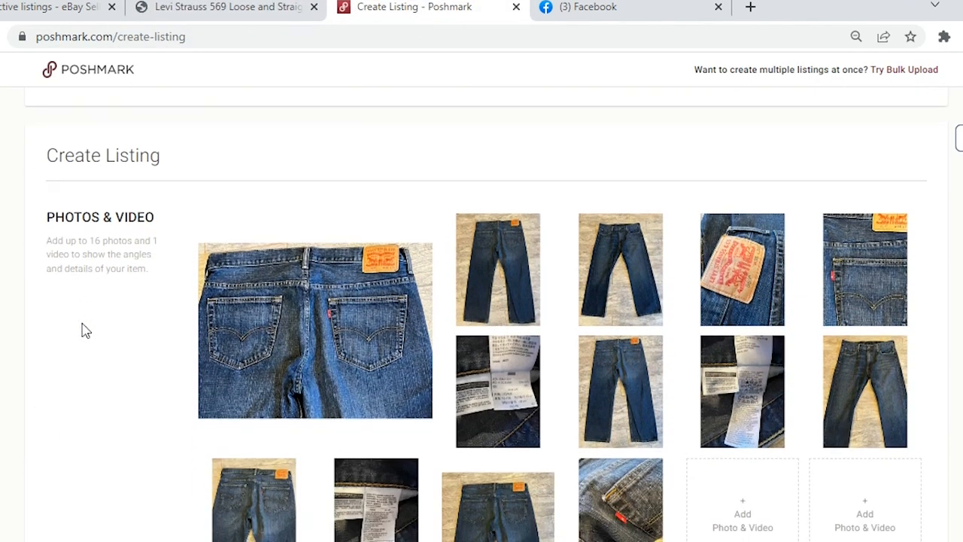
scroll(97, 328, "down", 4)
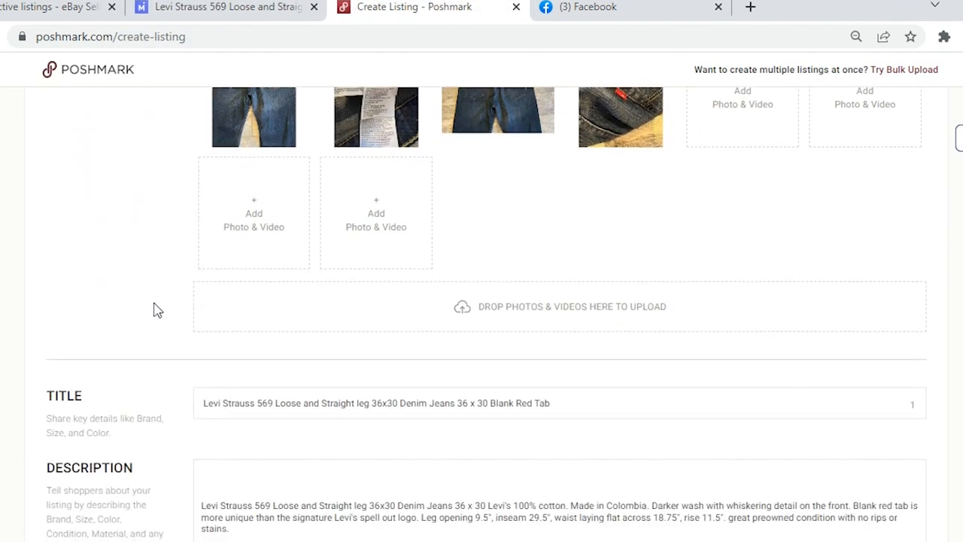
scroll(206, 277, "up", 5)
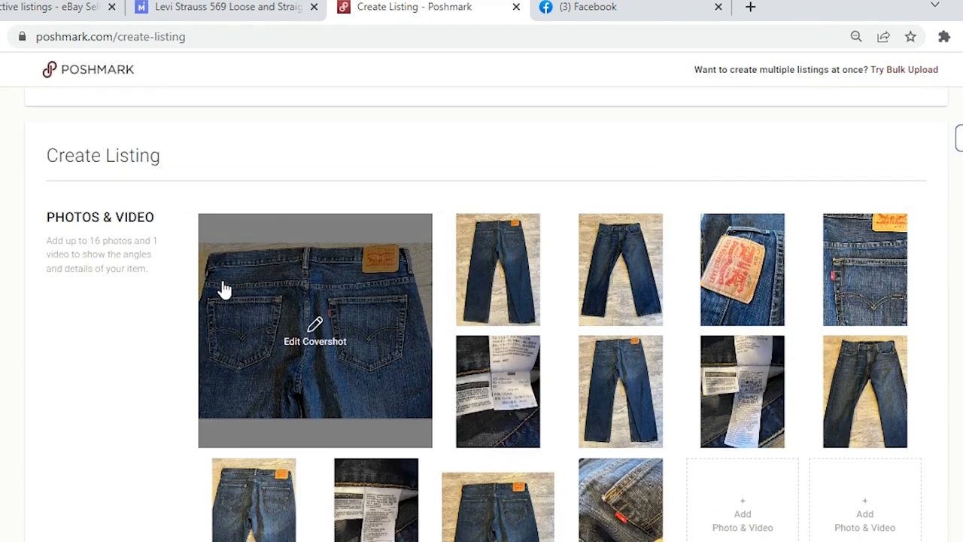
scroll(125, 431, "down", 5)
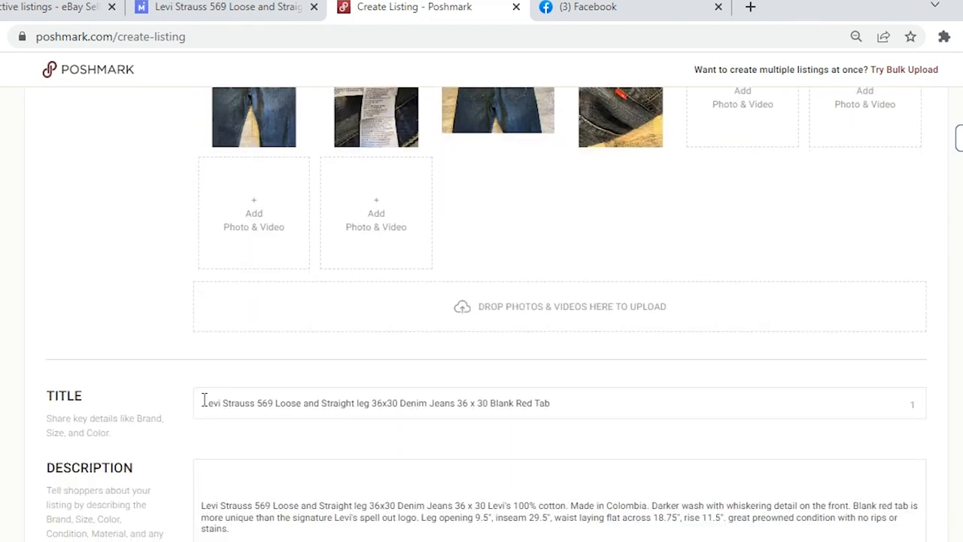
left_click(311, 469)
key("Delete")
key("Delete")
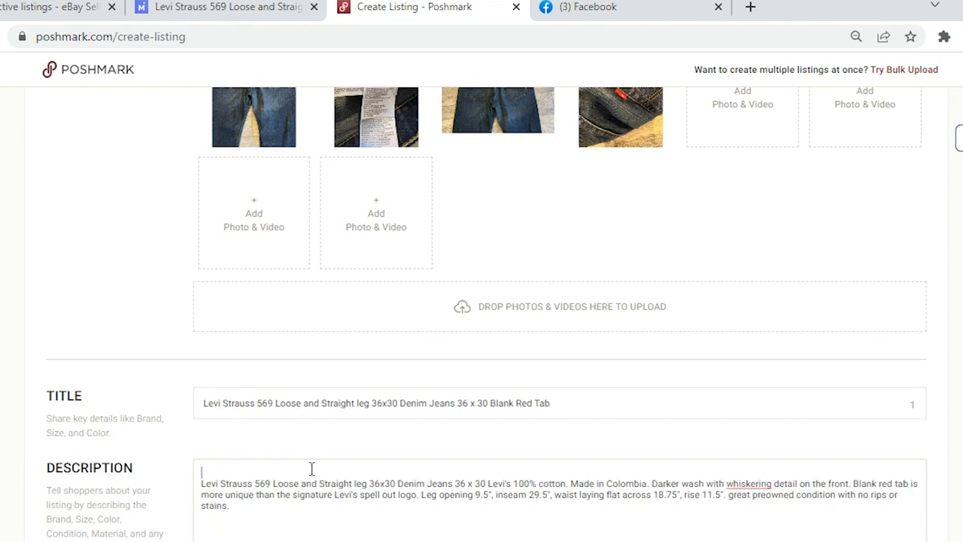
key("Delete")
Step: Set the Poshmark listing's category to Men Jeans and its subcategory to Straight
scroll(239, 343, "down", 2)
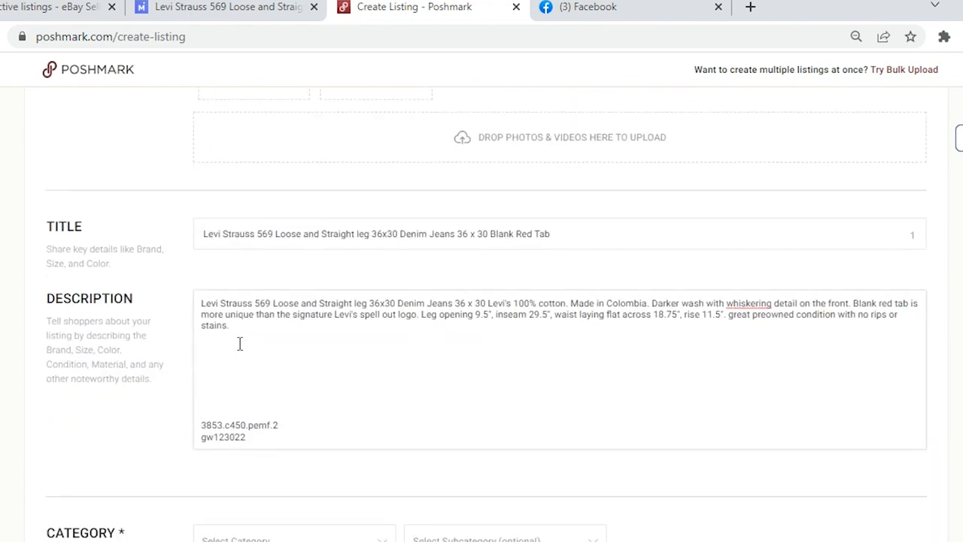
scroll(211, 332, "down", 2)
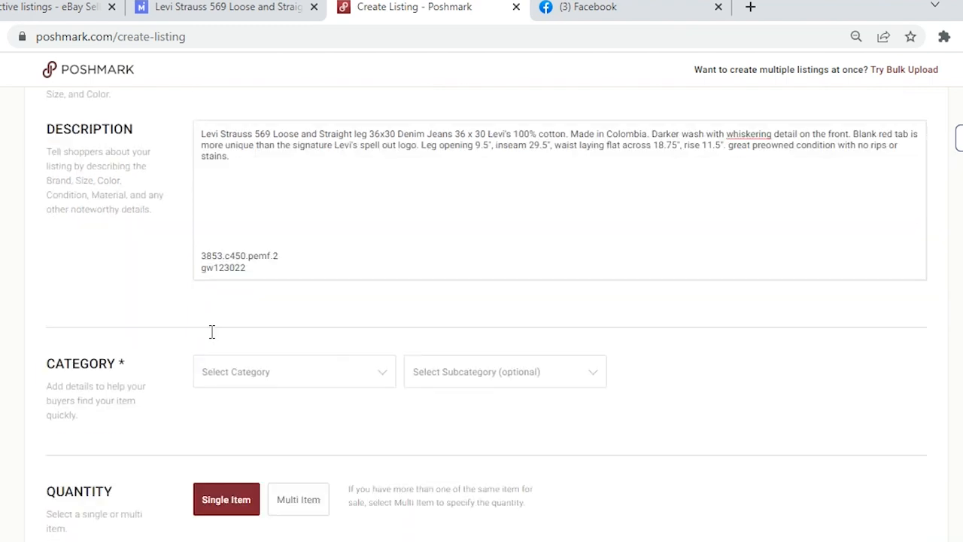
left_click(268, 381)
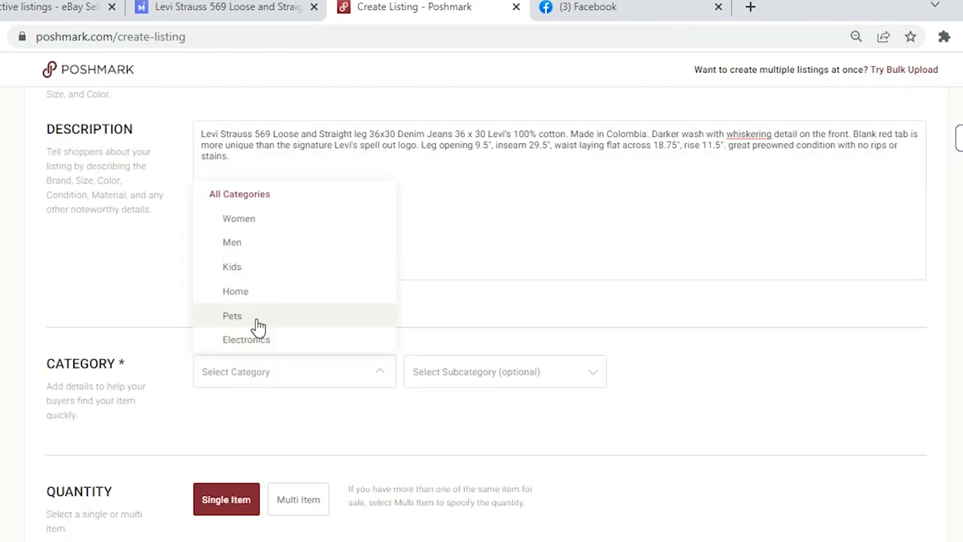
left_click(254, 246)
scroll(271, 252, "up", 2)
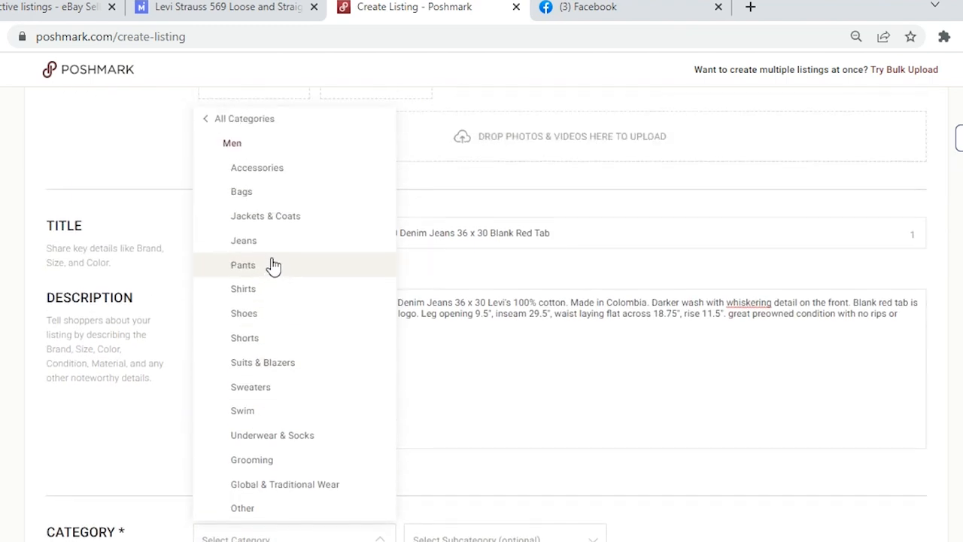
left_click(276, 249)
scroll(553, 411, "down", 3)
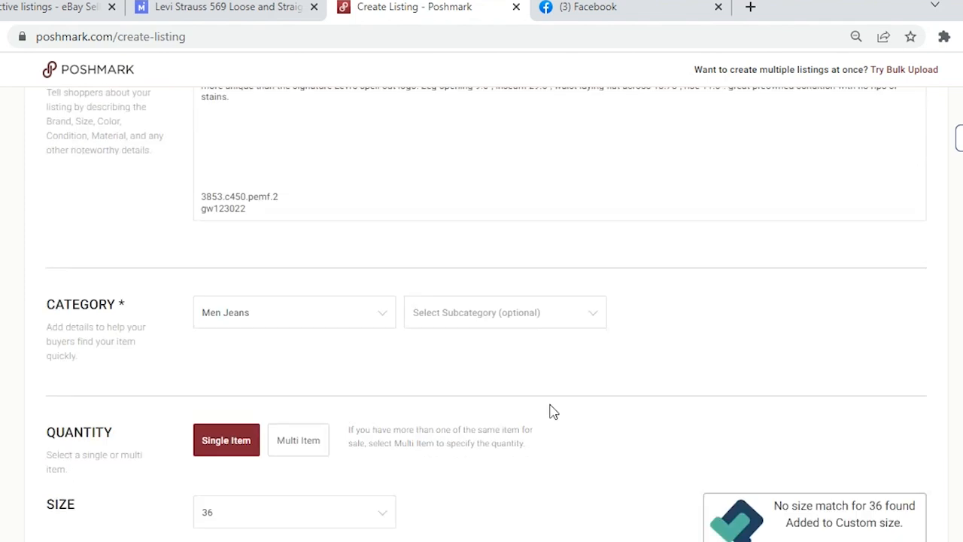
left_click(494, 297)
left_click(446, 442)
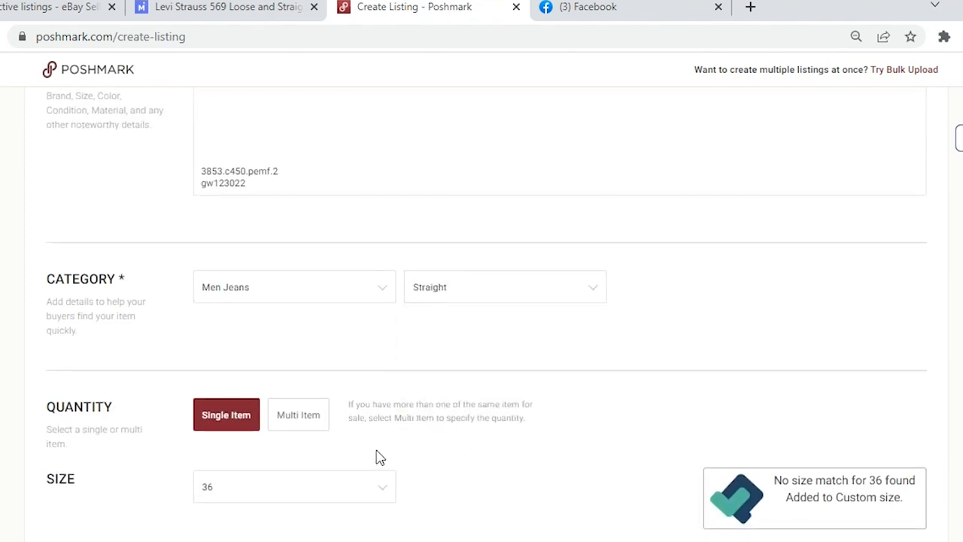
Step: Change the Poshmark listing's size from custom to the standard Waist 36 and mark the jeans as having no tags attached
scroll(376, 456, "up", 2)
scroll(376, 452, "down", 3)
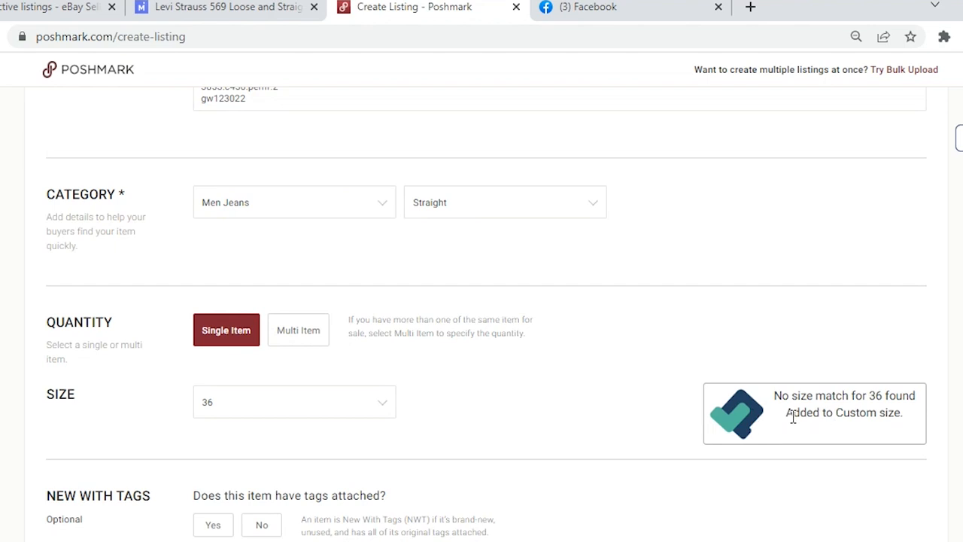
left_click(248, 410)
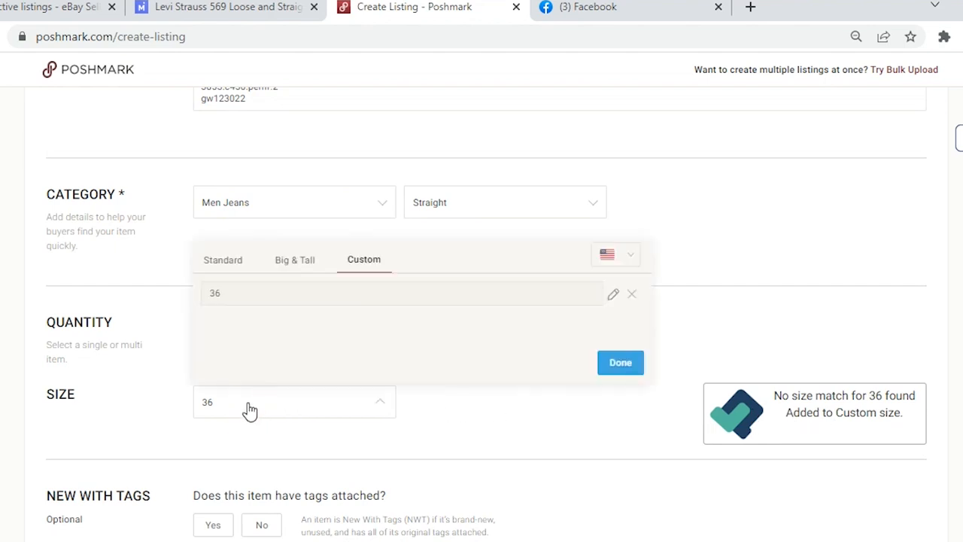
left_click(226, 263)
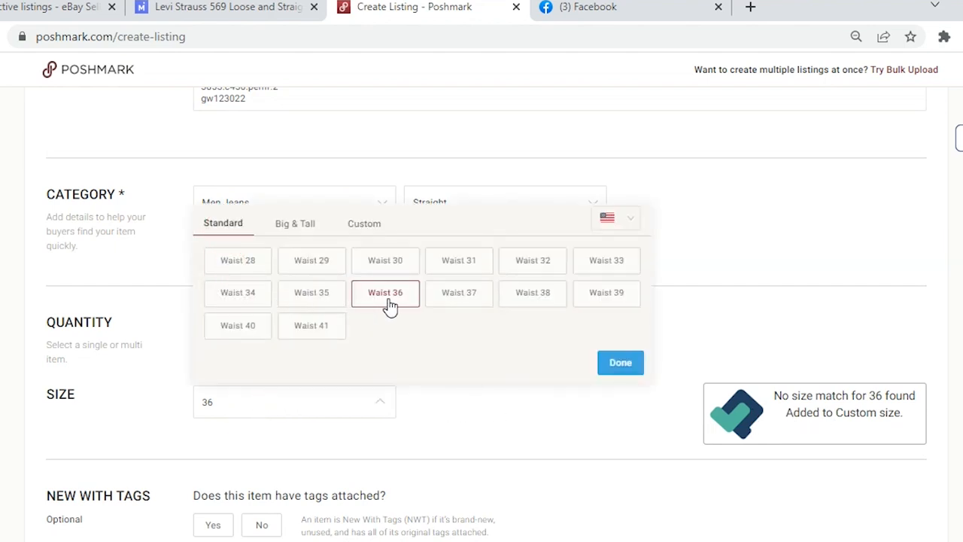
left_click(391, 299)
left_click(271, 406)
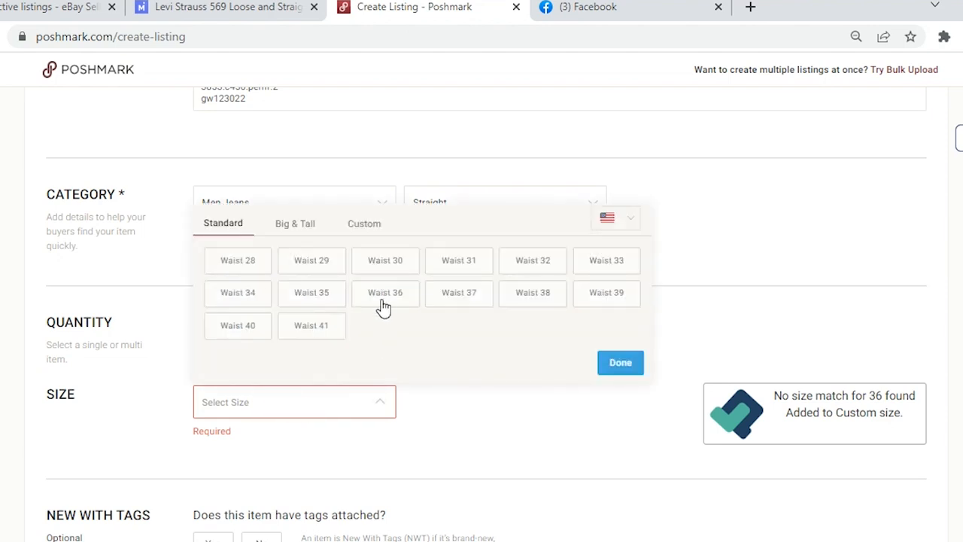
left_click(384, 299)
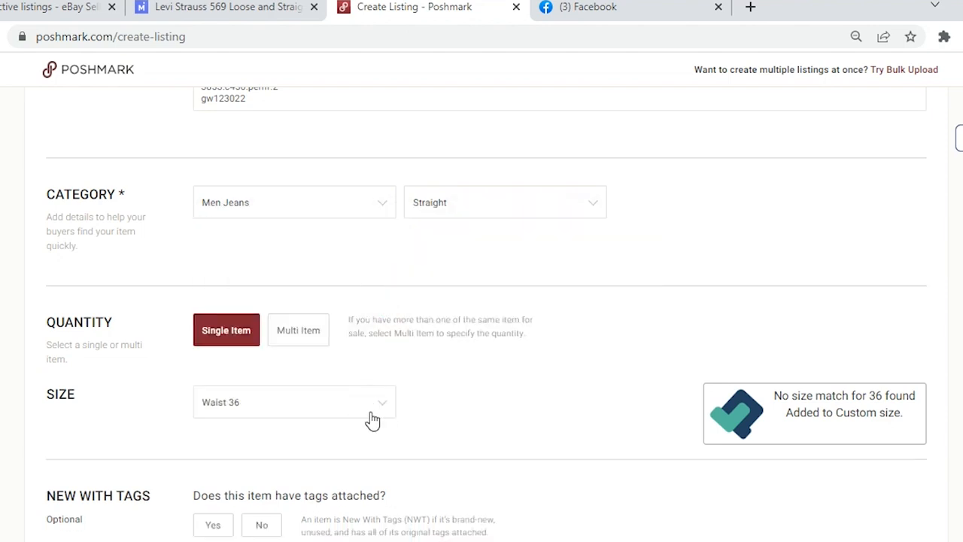
scroll(368, 419, "down", 2)
left_click(256, 361)
Step: Add the style tags Straight Leg and Denim to the Poshmark listing
scroll(256, 399, "down", 2)
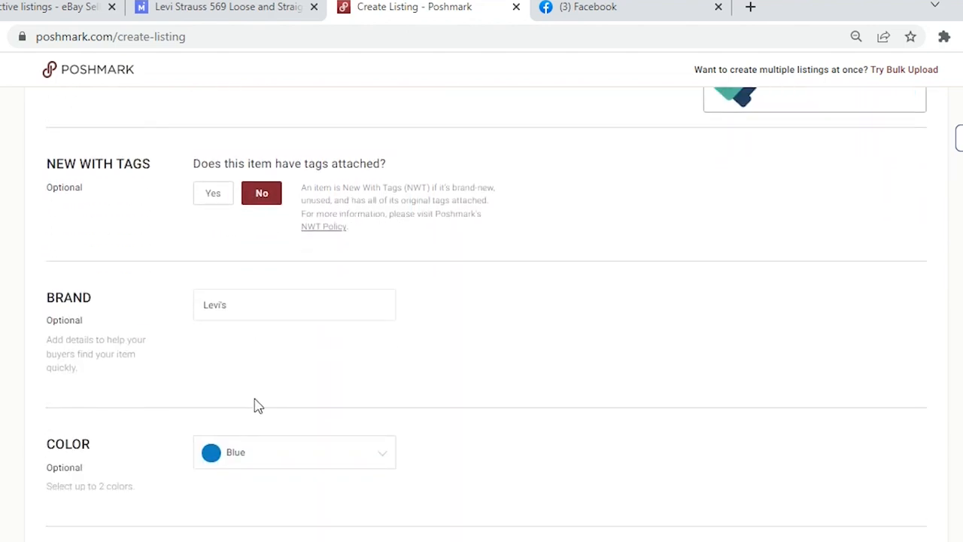
scroll(243, 425, "down", 2)
left_click(255, 394)
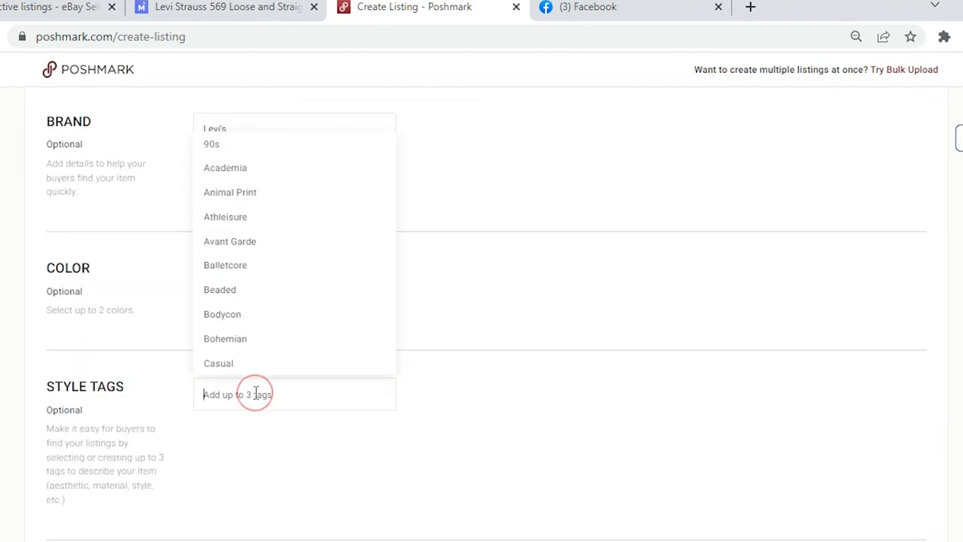
type("sta")
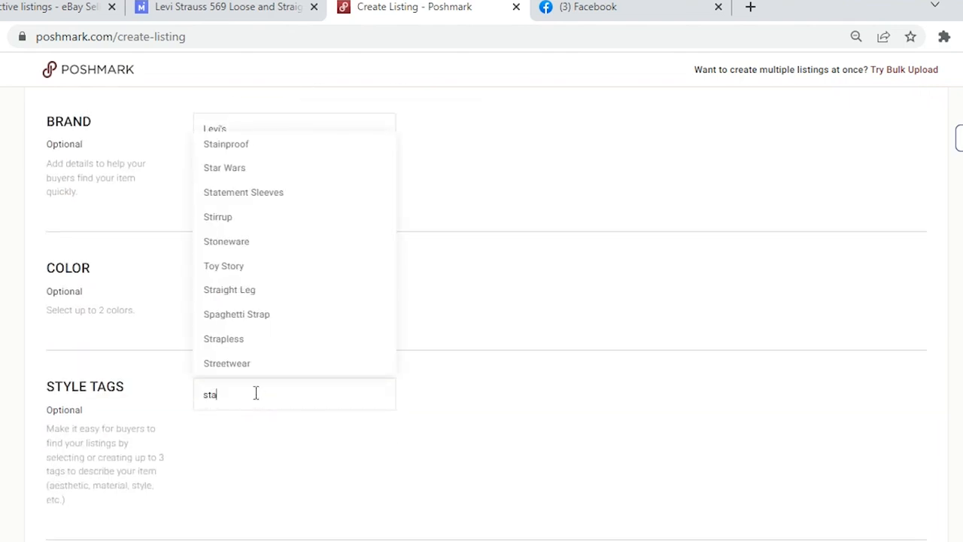
type("aigh")
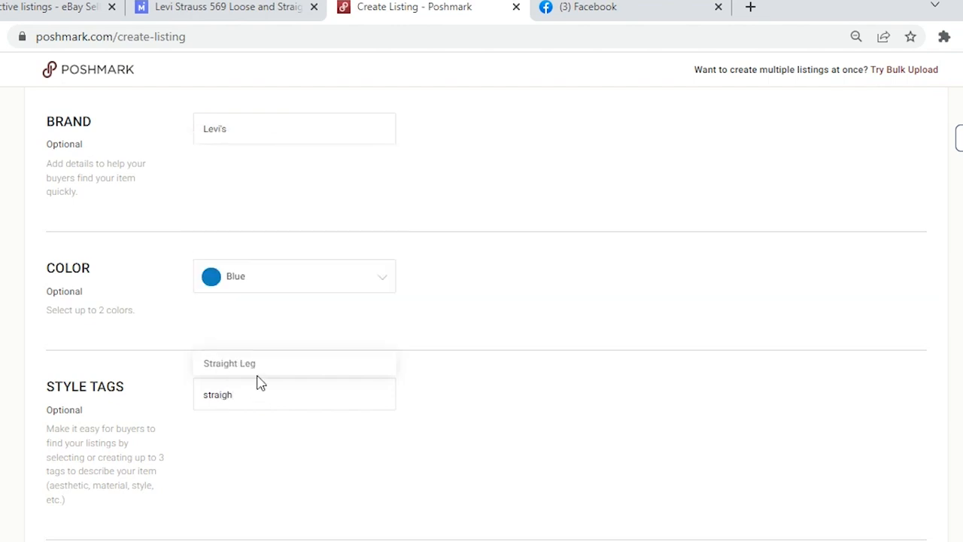
left_click(257, 368)
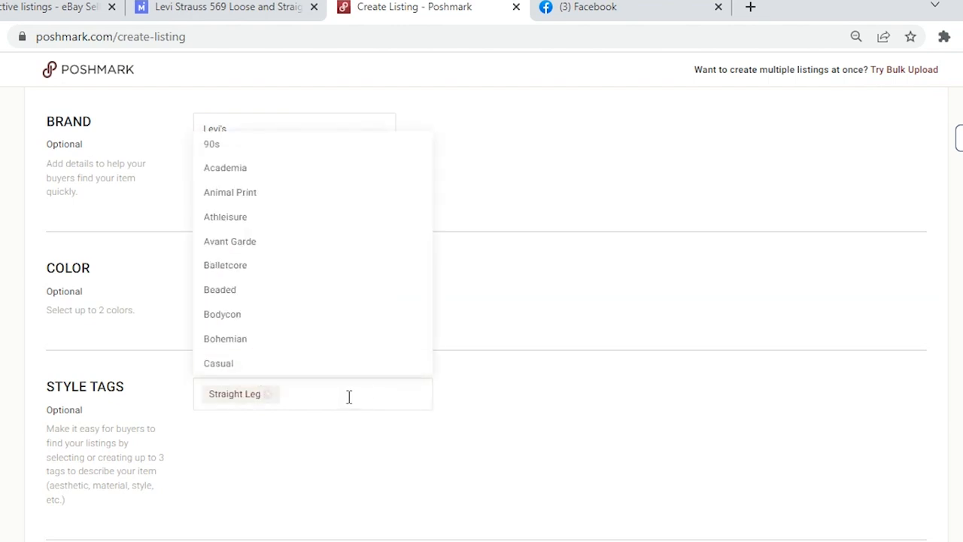
left_click(347, 397)
type("denim")
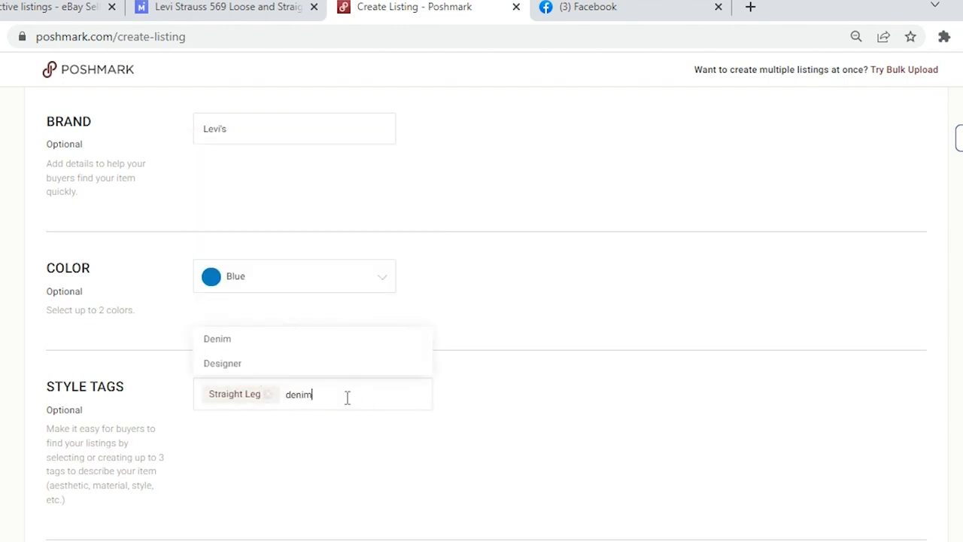
left_click(280, 343)
left_click(621, 387)
Step: Set the Poshmark listing's original price to 0
scroll(622, 386, "down", 3)
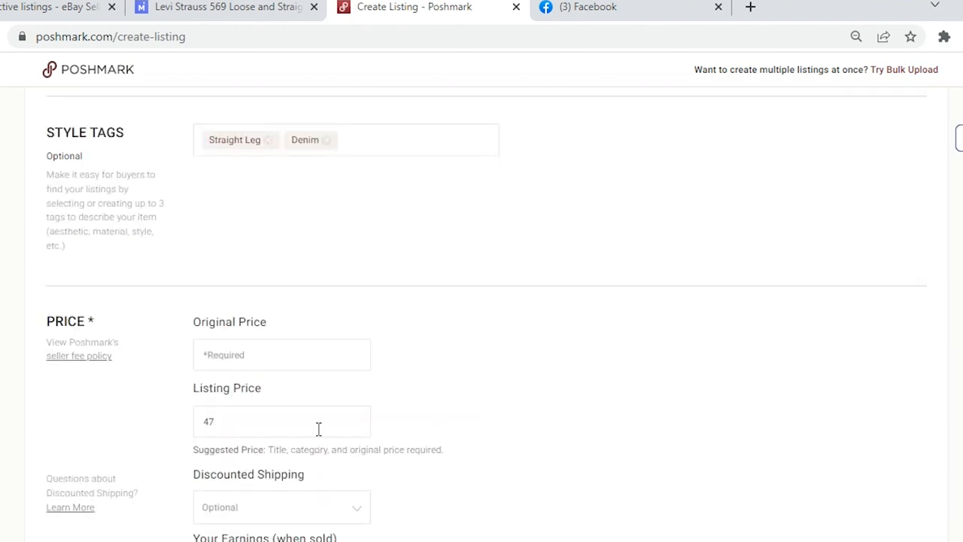
left_click(277, 349)
type("0")
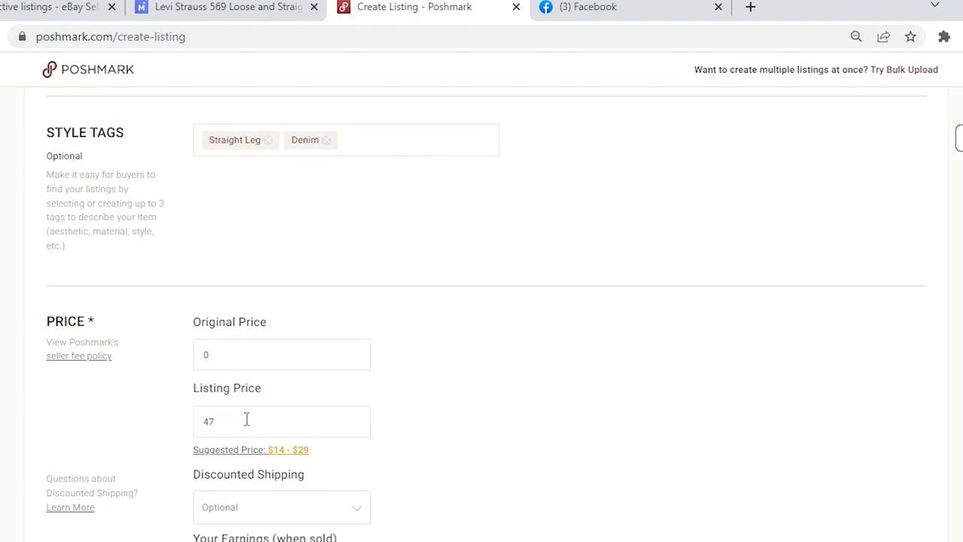
Step: Leave the Poshmark listing form without publishing and save the listing as a draft
scroll(421, 414, "down", 2)
scroll(455, 387, "down", 2)
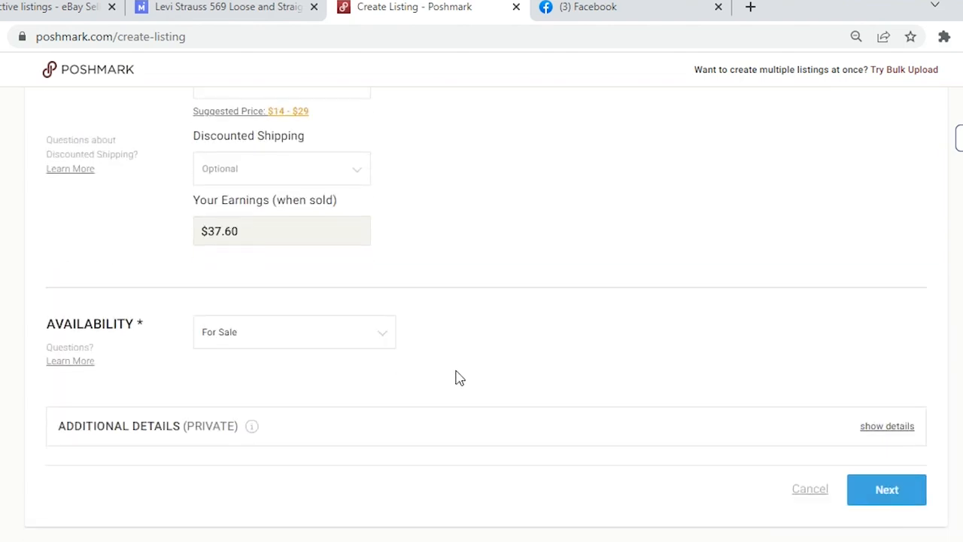
left_click(800, 495)
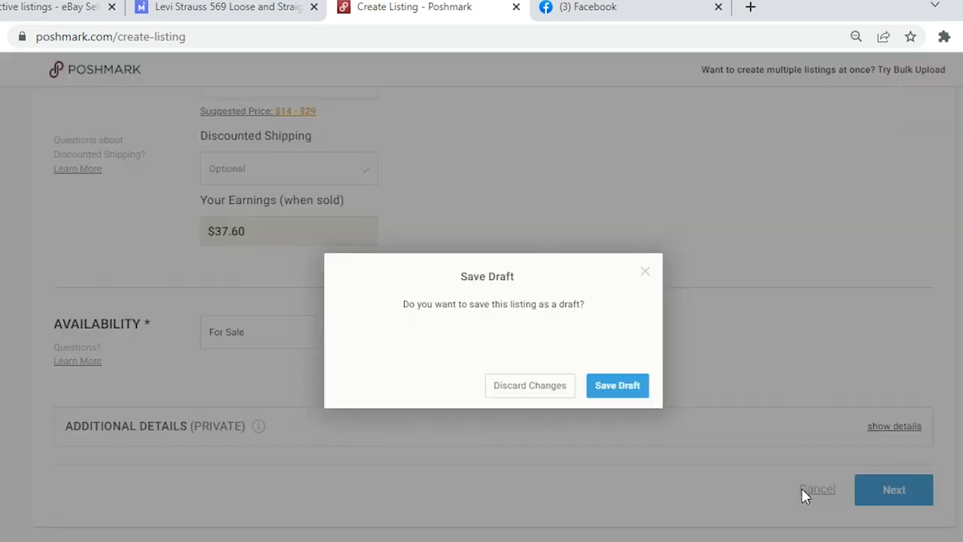
left_click(617, 386)
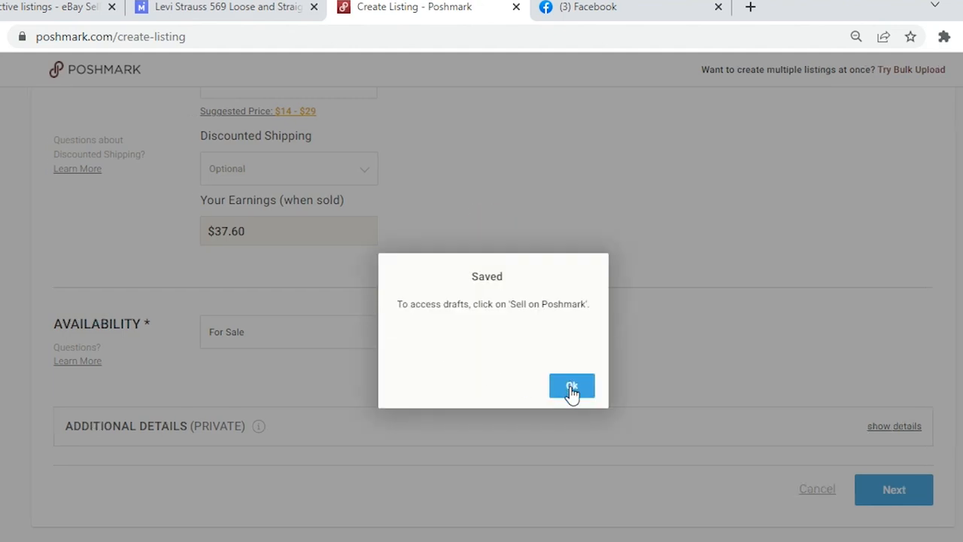
Step: Switch to the Facebook Marketplace listing and set its price to $40
left_click(680, 10)
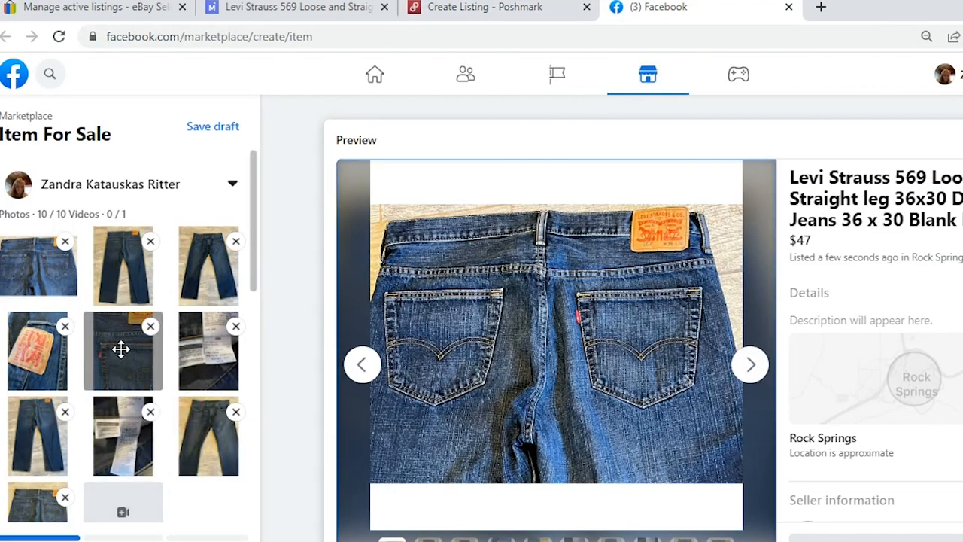
scroll(120, 349, "down", 2)
scroll(128, 266, "down", 3)
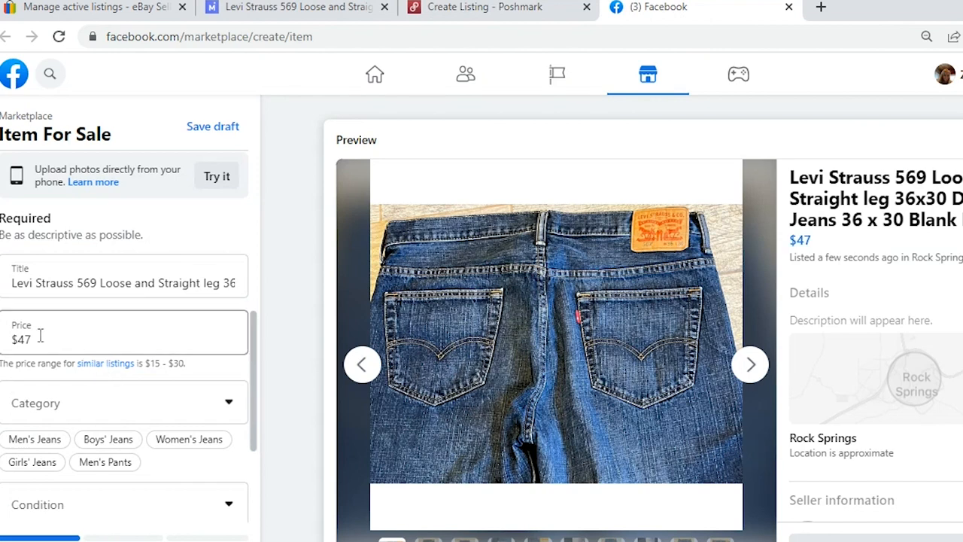
left_click_drag(16, 338, 64, 337)
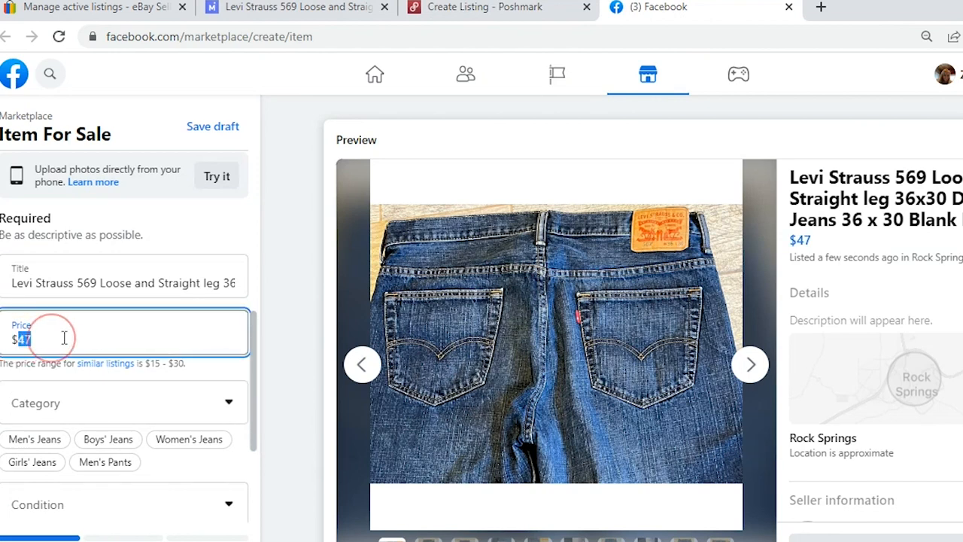
type("40")
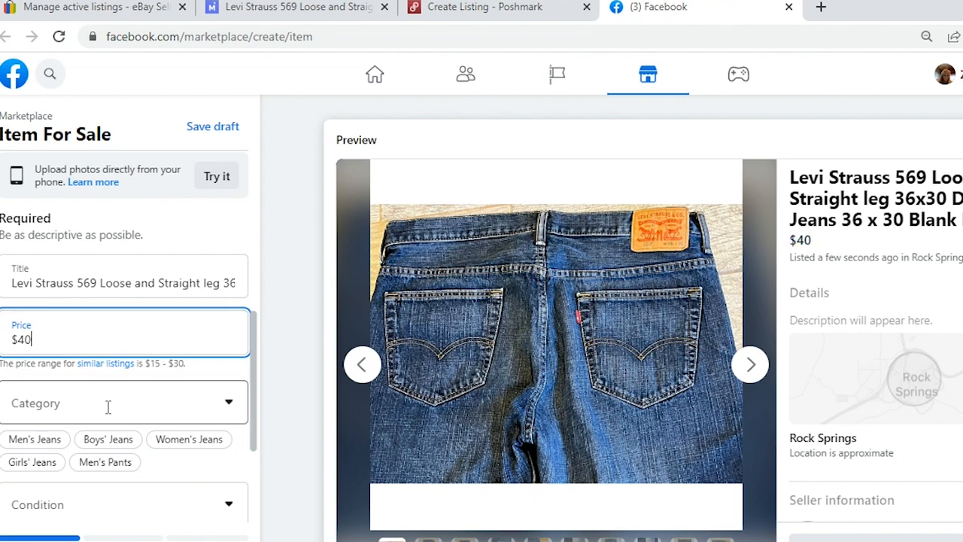
Step: Set the Facebook listing's category to Men's Jeans and its color to Blue
left_click(66, 448)
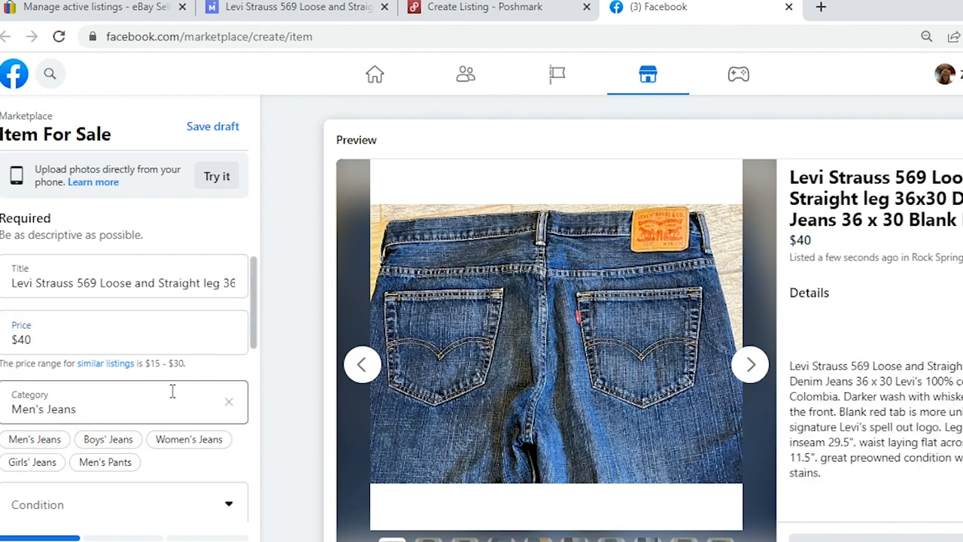
scroll(255, 380, "down", 2)
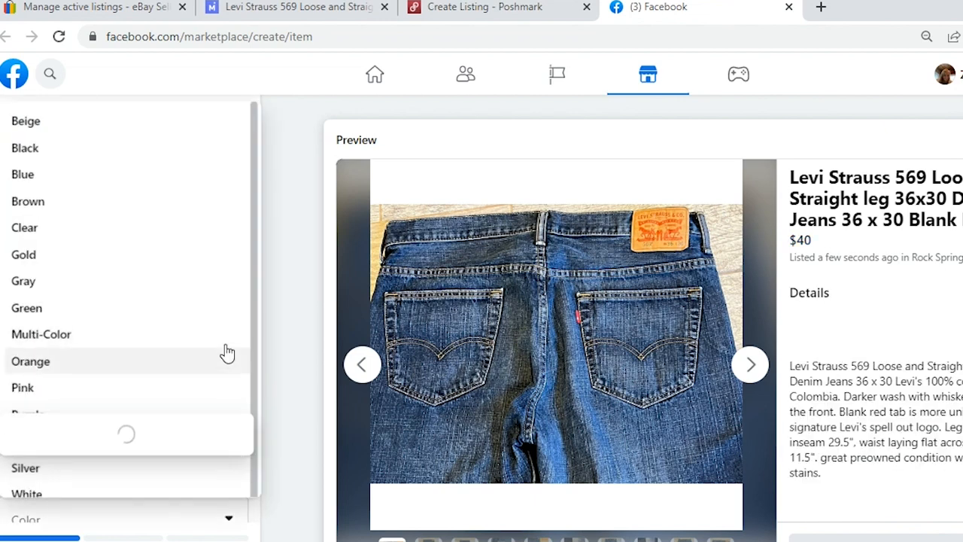
left_click(81, 177)
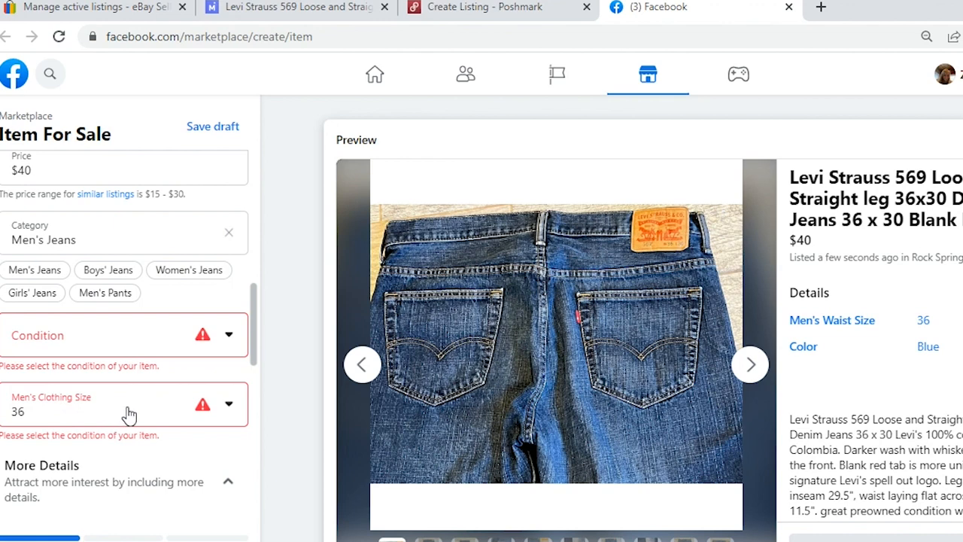
Step: Set the Facebook listing's condition to Used - Good and its wash to Medium
left_click(82, 342)
left_click(68, 429)
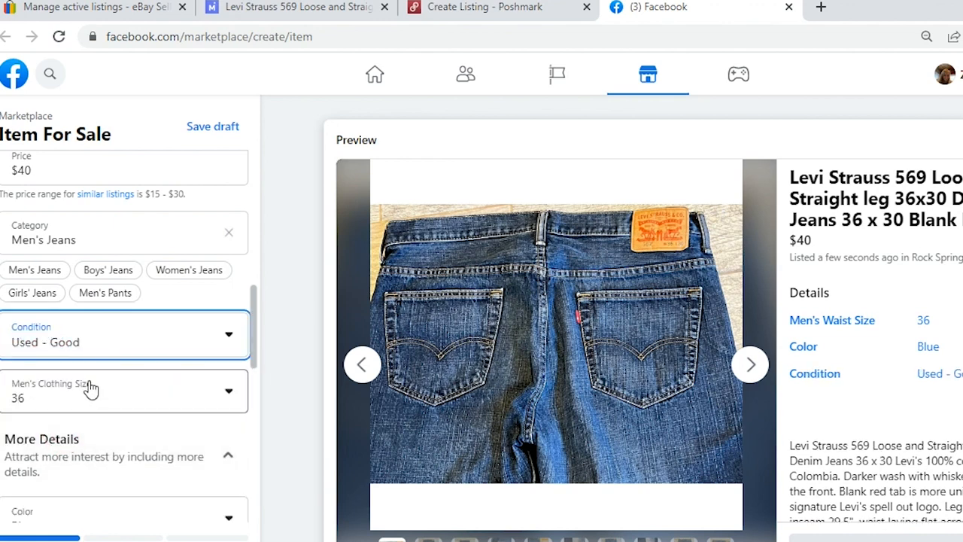
scroll(91, 406, "down", 1)
scroll(83, 395, "down", 1)
left_click(37, 407)
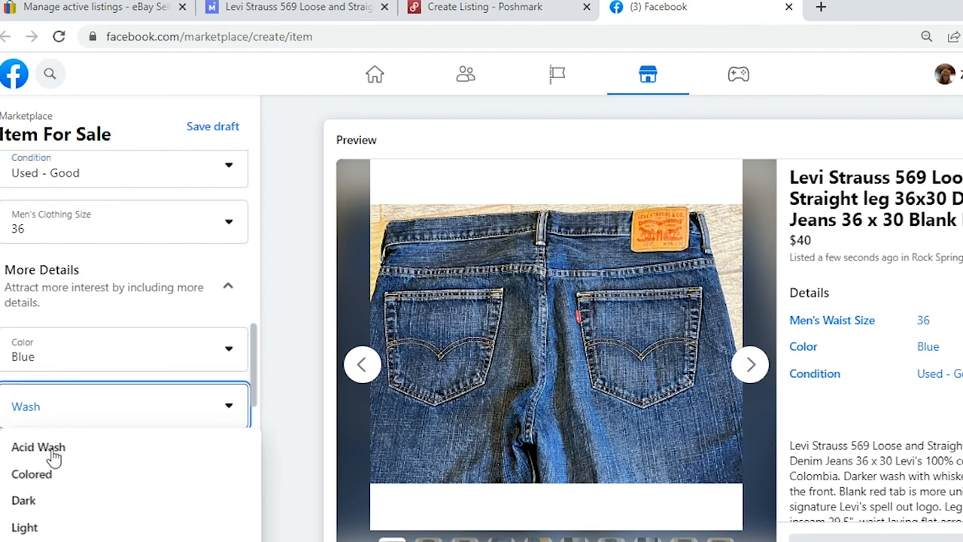
left_click(63, 541)
Step: Remove blank lines at the start of the Facebook listing's description
scroll(76, 376, "down", 1)
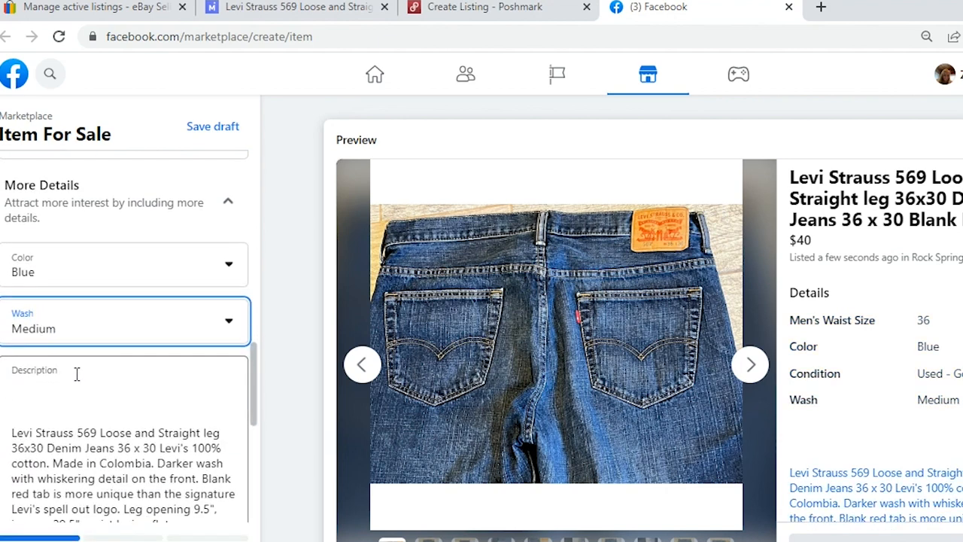
left_click(33, 390)
key("Delete")
key("Delete")
key("Delete")
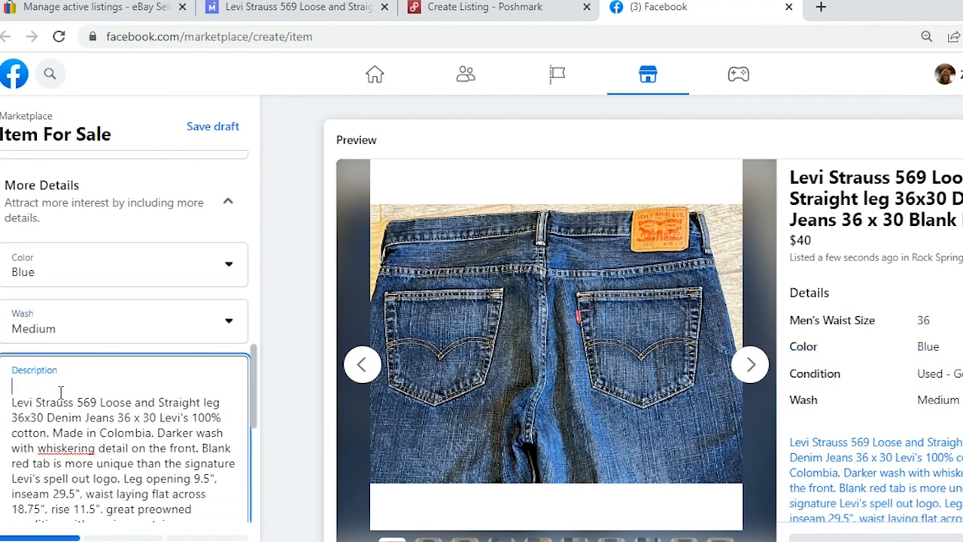
Step: Turn on Hide from friends for the Facebook listing and continue to the delivery method step
scroll(60, 391, "down", 8)
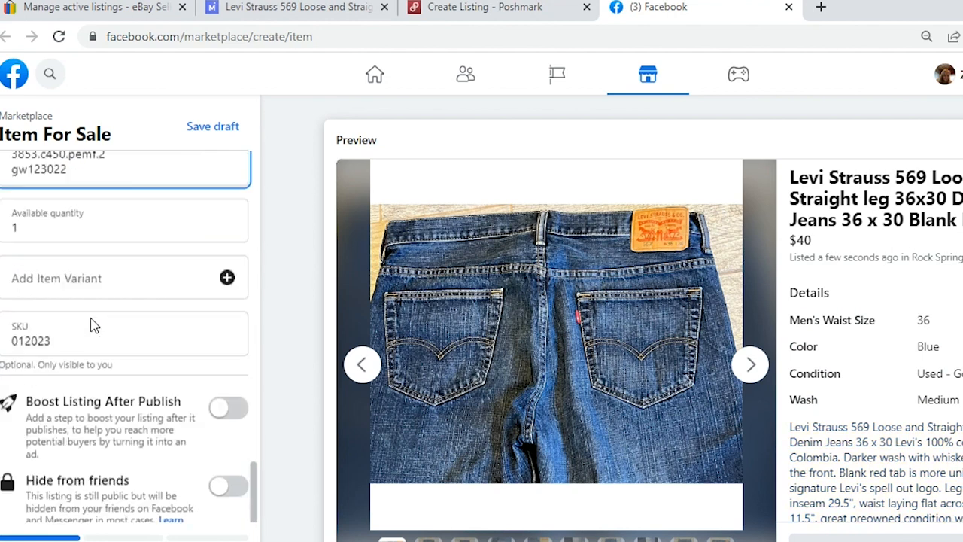
left_click(228, 397)
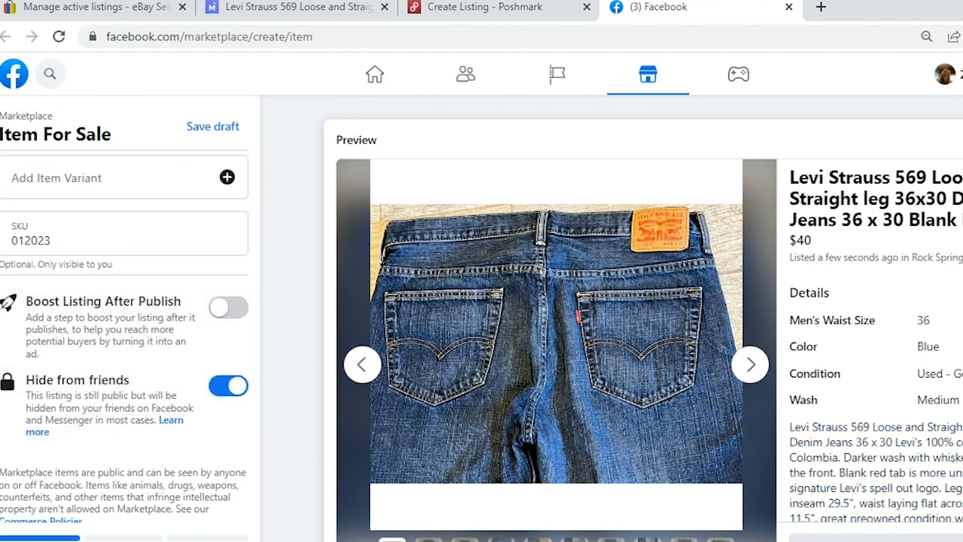
left_click(225, 535)
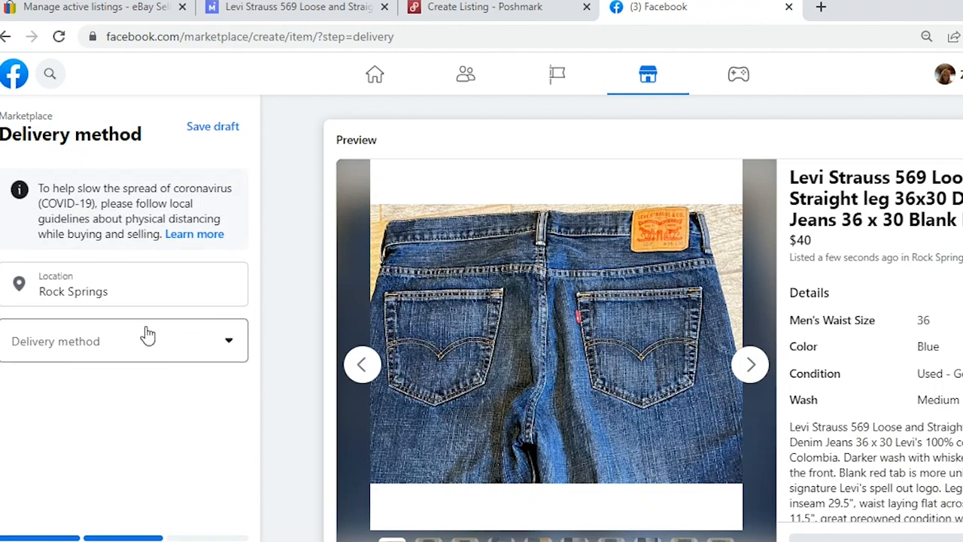
Step: Enable both shipping and local pickup as delivery methods and set the location to Rock Springs, Wyoming
left_click(112, 355)
left_click(109, 404)
left_click(109, 454)
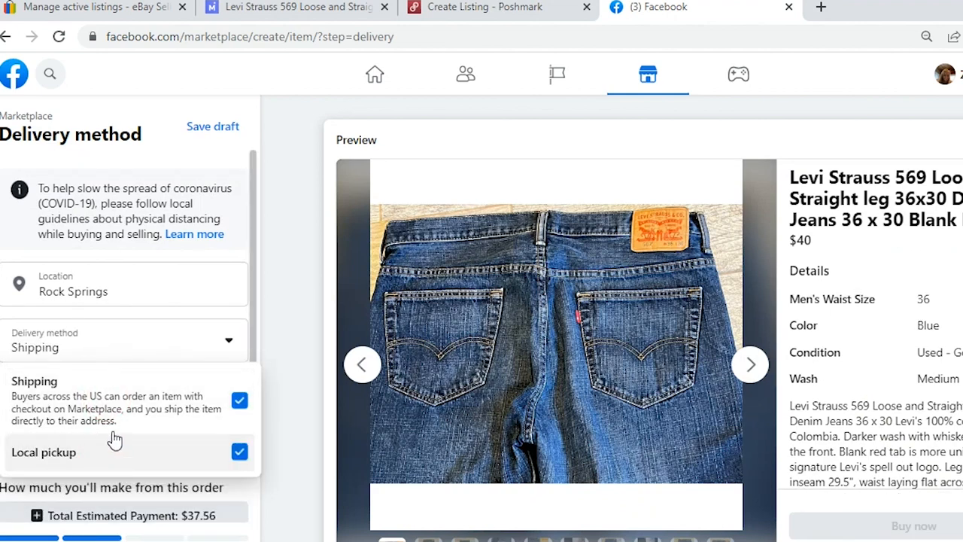
left_click(128, 282)
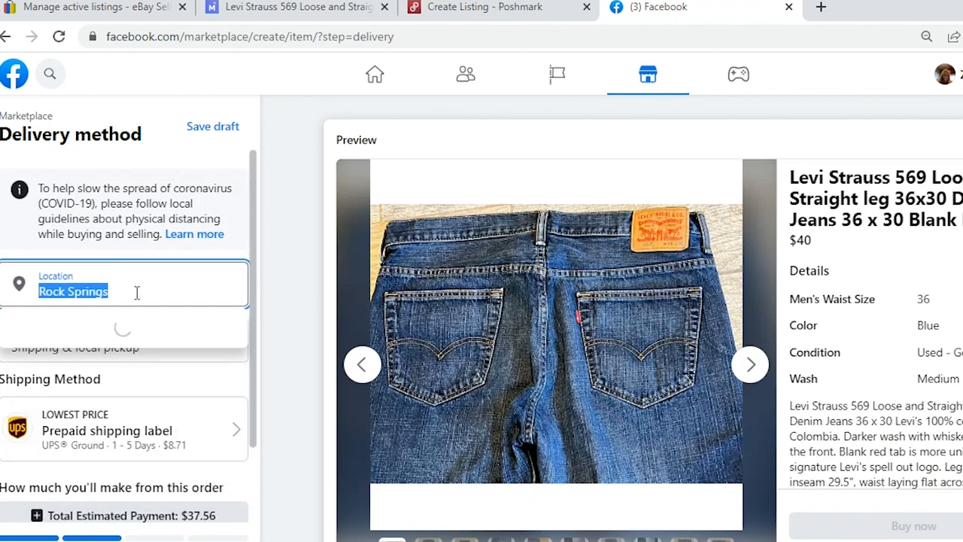
left_click(80, 493)
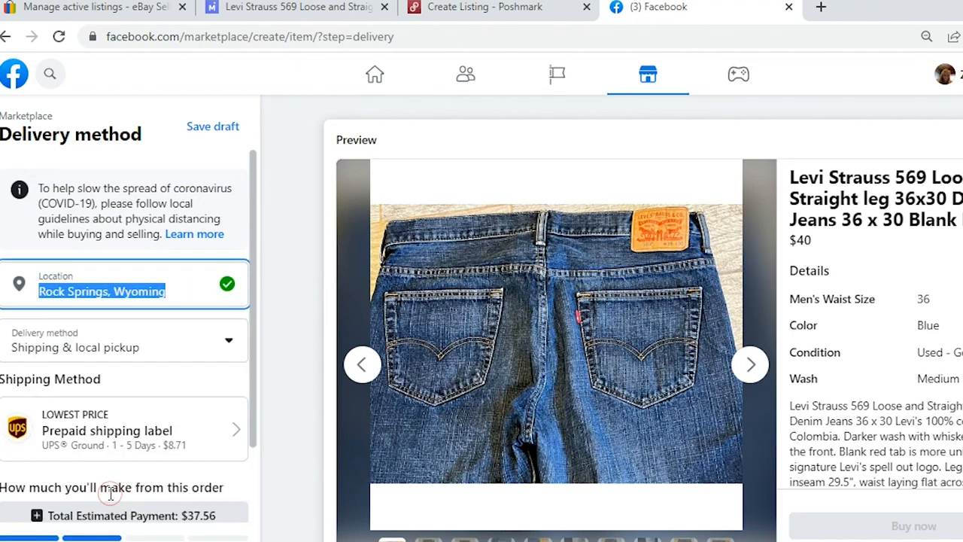
Step: Change the Facebook listing's prepaid shipping carrier to USPS Priority Mail and continue to the offers step
left_click(173, 444)
left_click(457, 361)
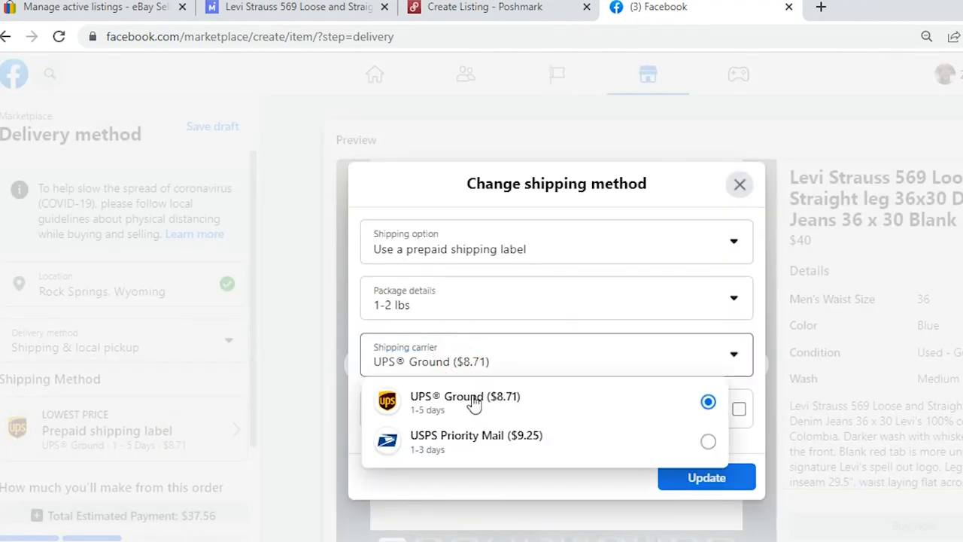
left_click(473, 444)
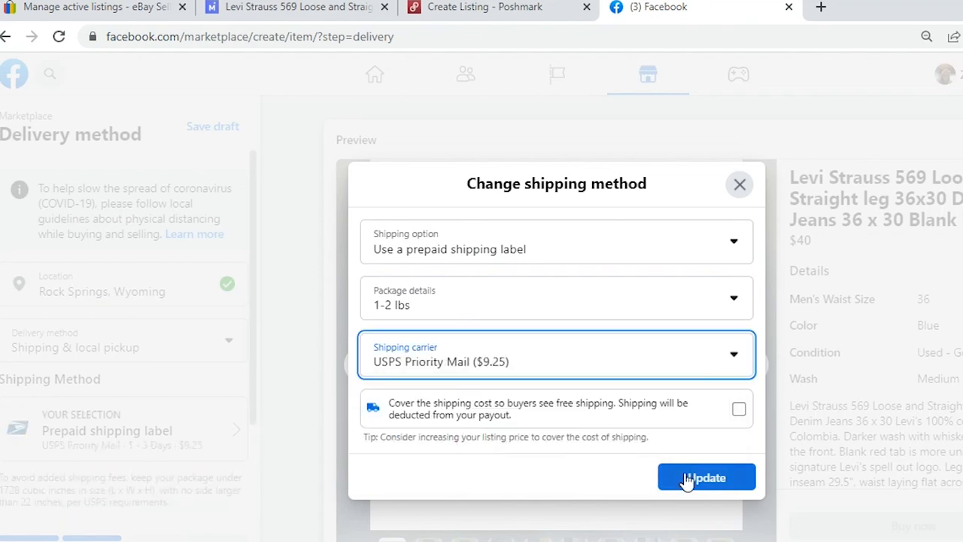
left_click(688, 477)
scroll(161, 517, "down", 1)
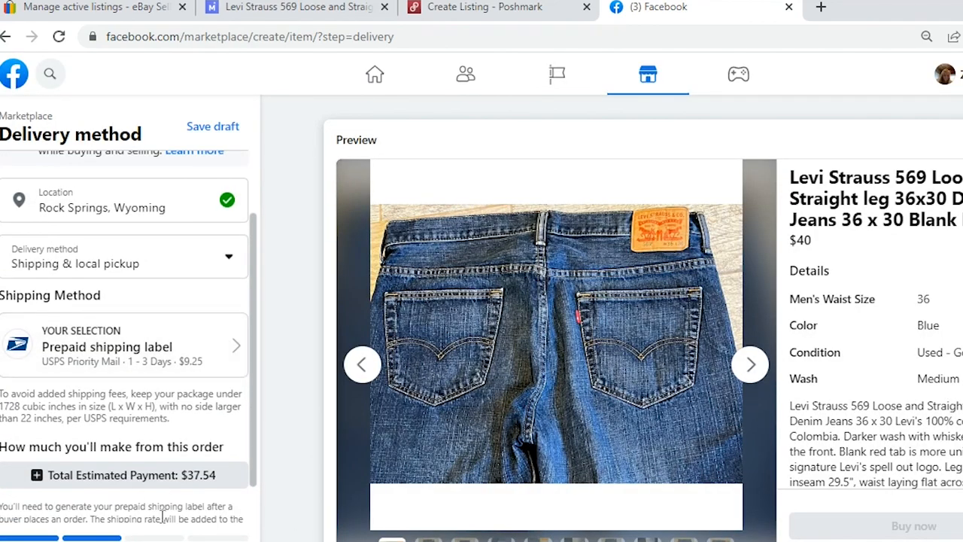
left_click(177, 541)
Step: Allow buyer offers on the Facebook listing with a minimum price of $29 and continue to the List in more places step
left_click(229, 273)
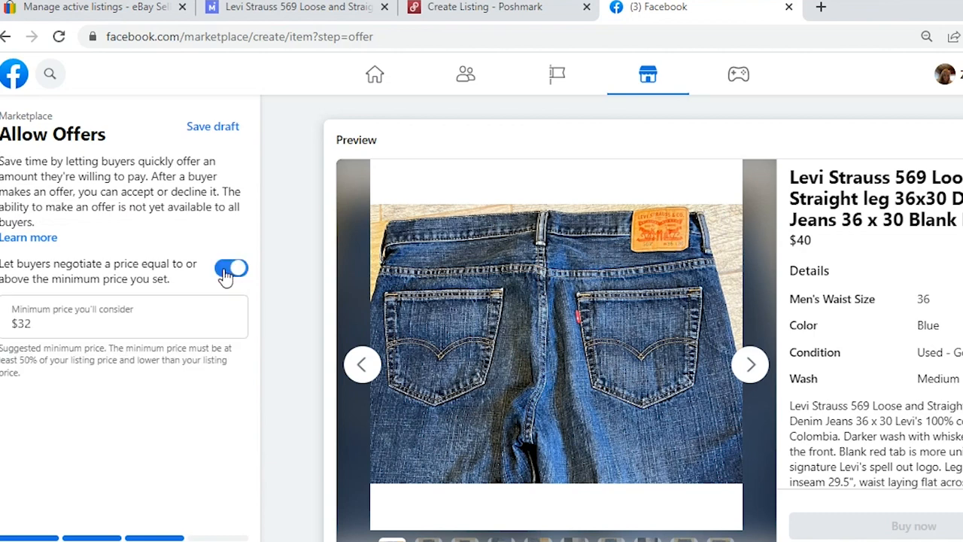
left_click(80, 324)
key("ctrl+a")
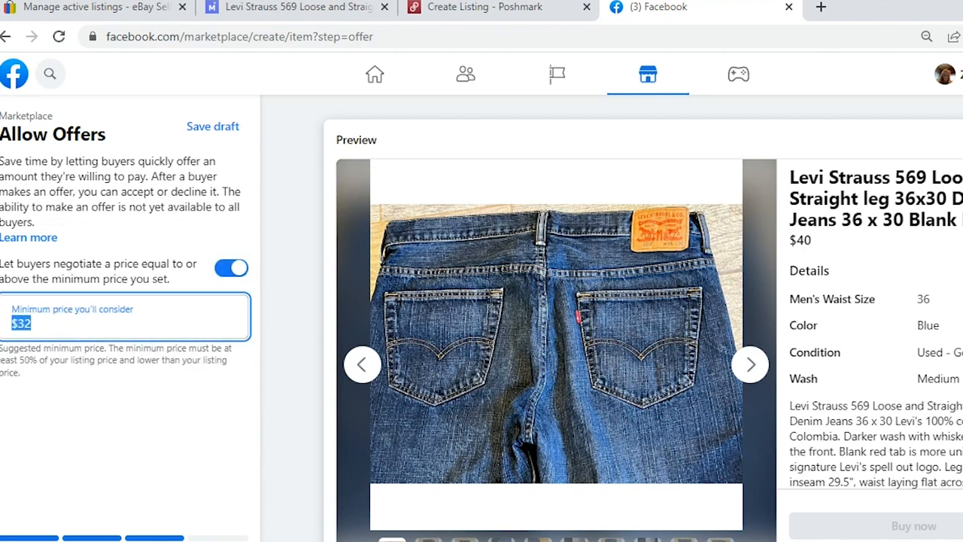
type("29")
left_click(203, 540)
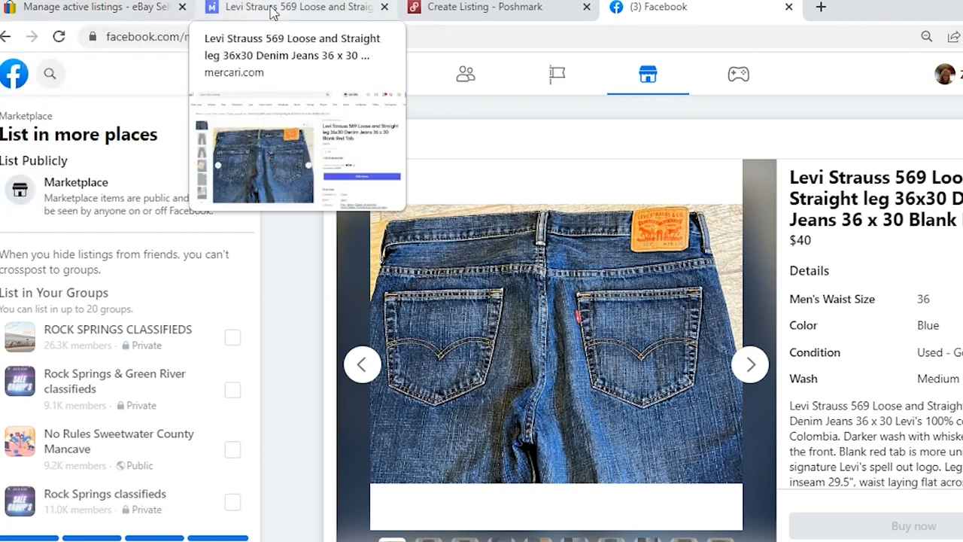
Step: Look over the jeans listing on Mercari and Poshmark, and return to the Facebook listing
left_click(312, 7)
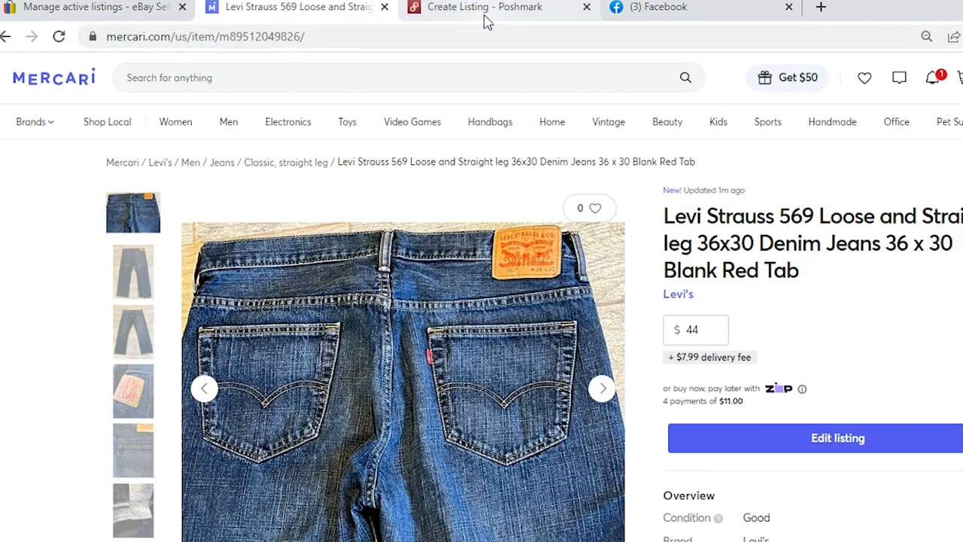
left_click(486, 14)
left_click(695, 21)
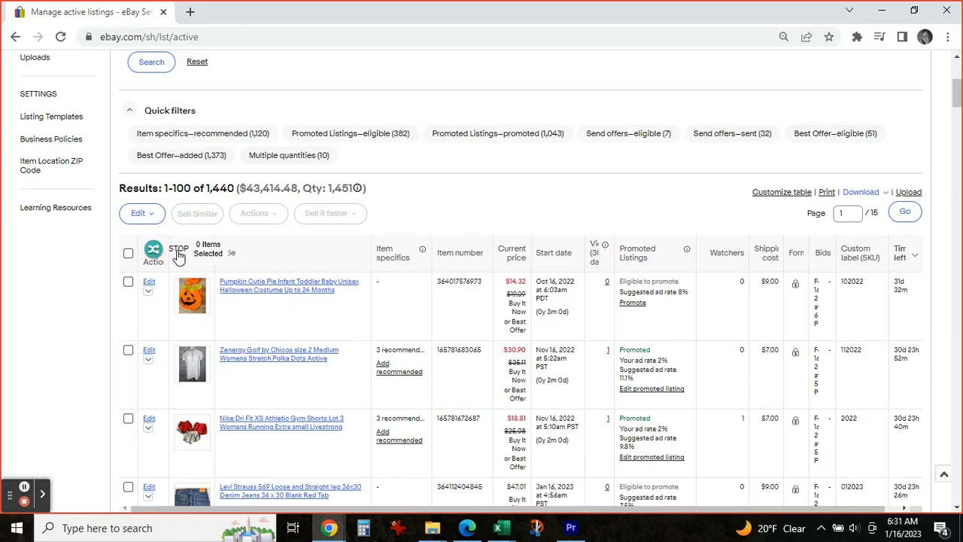
Step: Select the Levi Strauss 569 jeans row among the active eBay listings for crosslisting
scroll(125, 267, "down", 1)
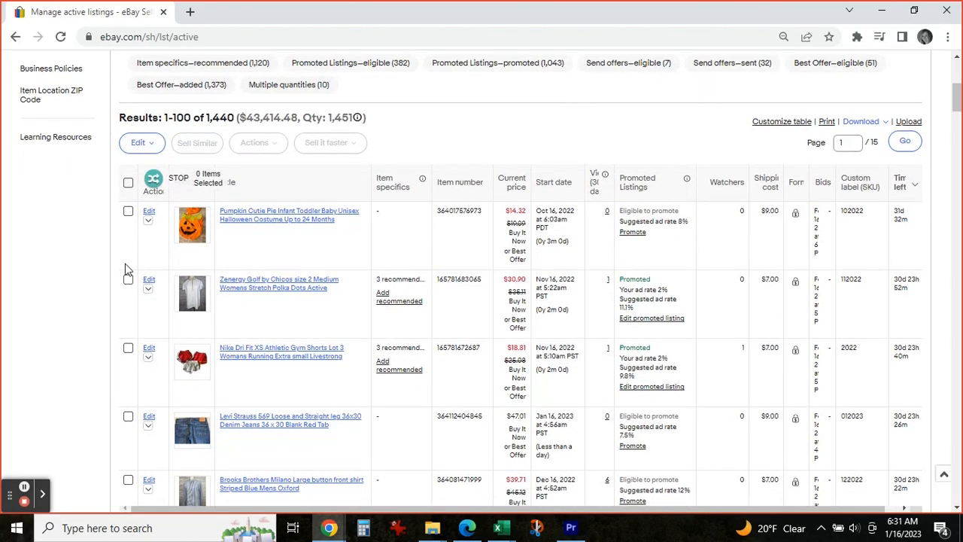
left_click(128, 437)
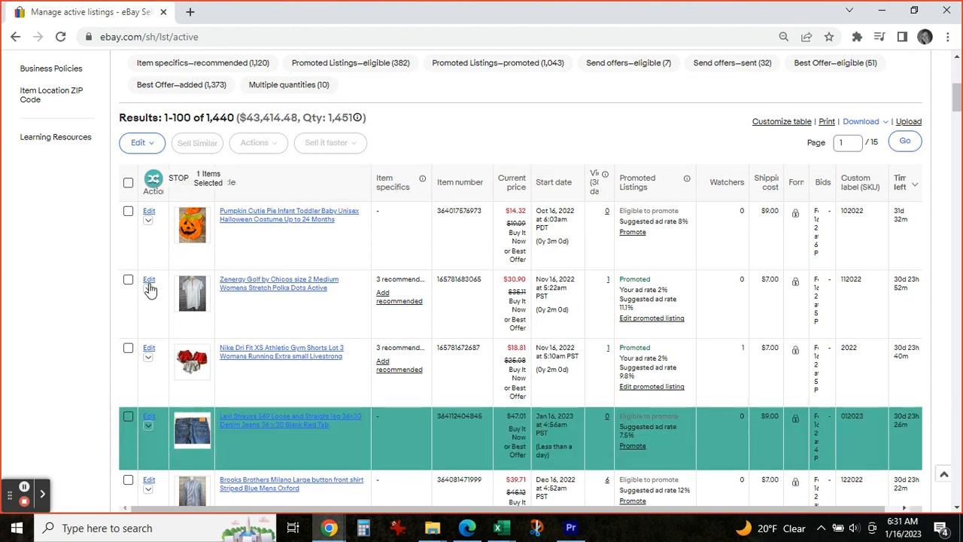
scroll(143, 395, "down", 2)
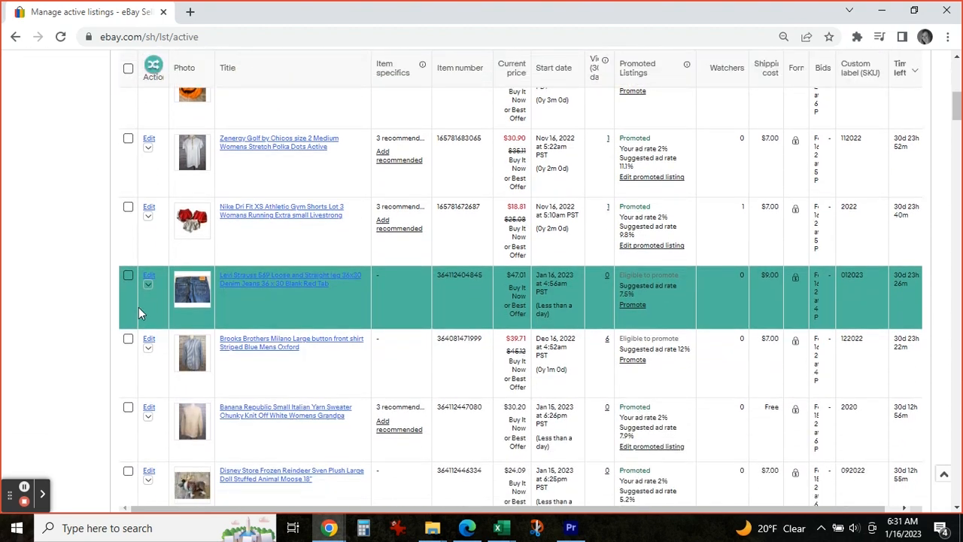
scroll(143, 316, "down", 1)
scroll(129, 332, "up", 1)
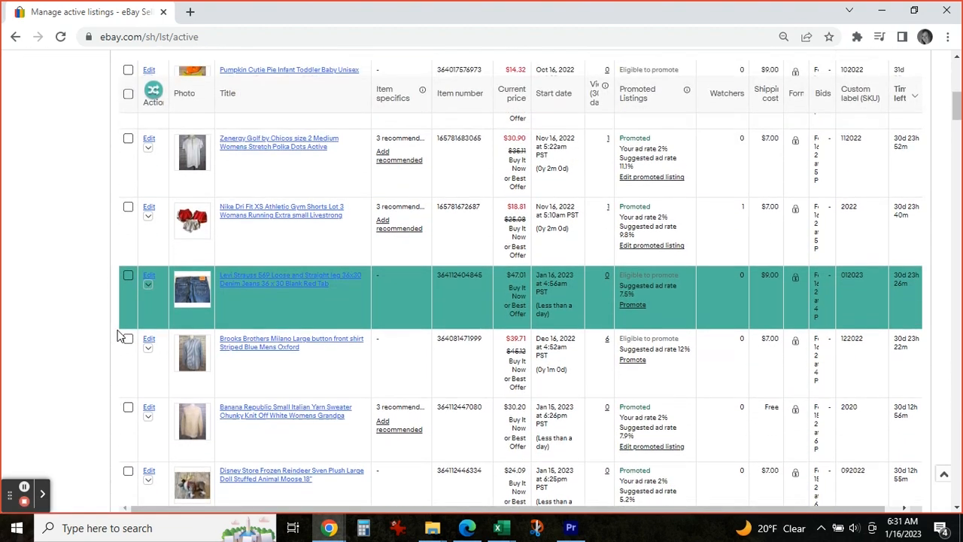
left_click(127, 367)
left_click(128, 366)
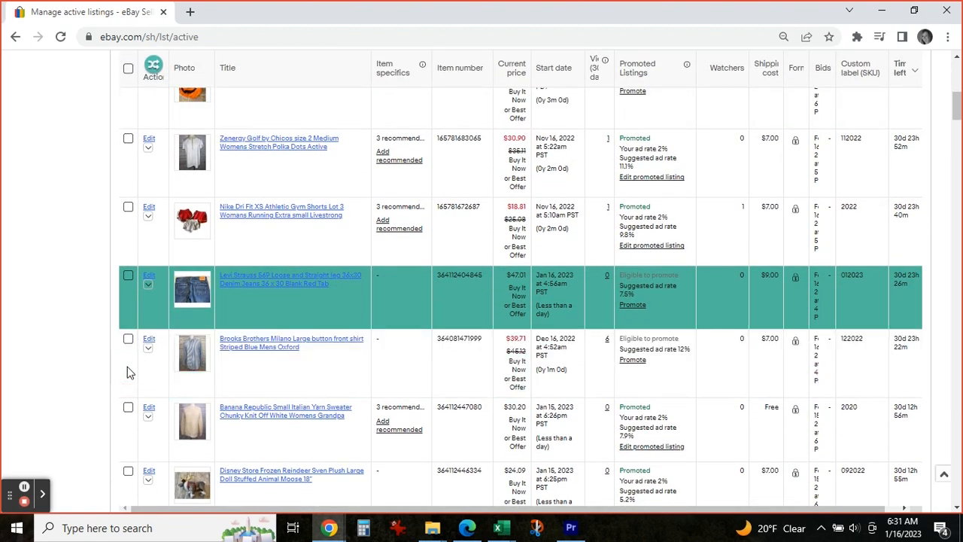